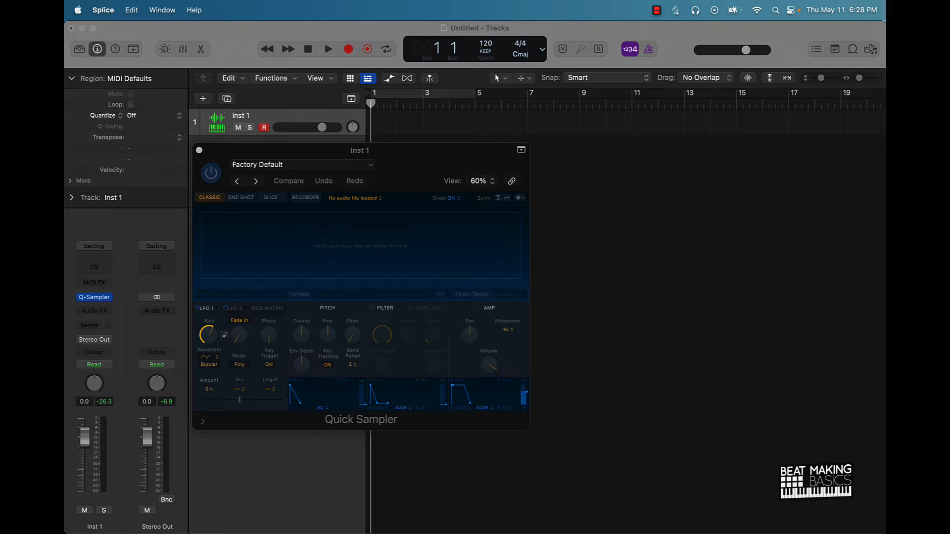
Step: Switch to Splice, move its window aside and look through the Genres page
{"action": "left_click", "coordinate": [461, 521]}
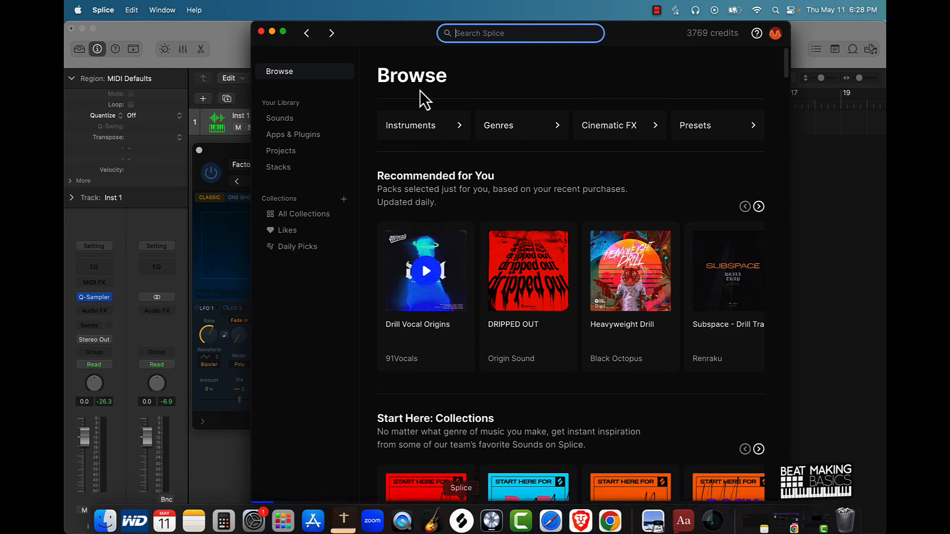
{"action": "left_click_drag", "start_coordinate": [396, 46], "coordinate": [479, 45]}
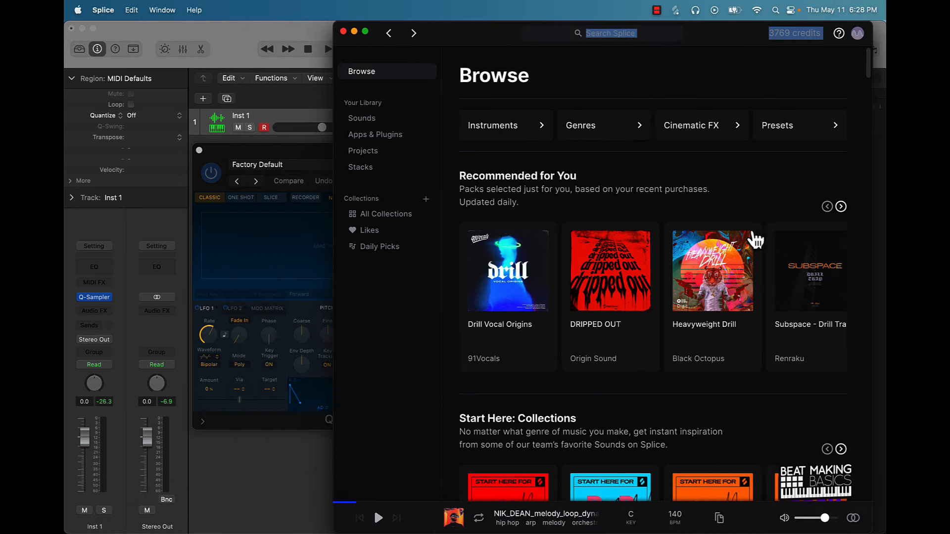
{"action": "left_click", "coordinate": [617, 136]}
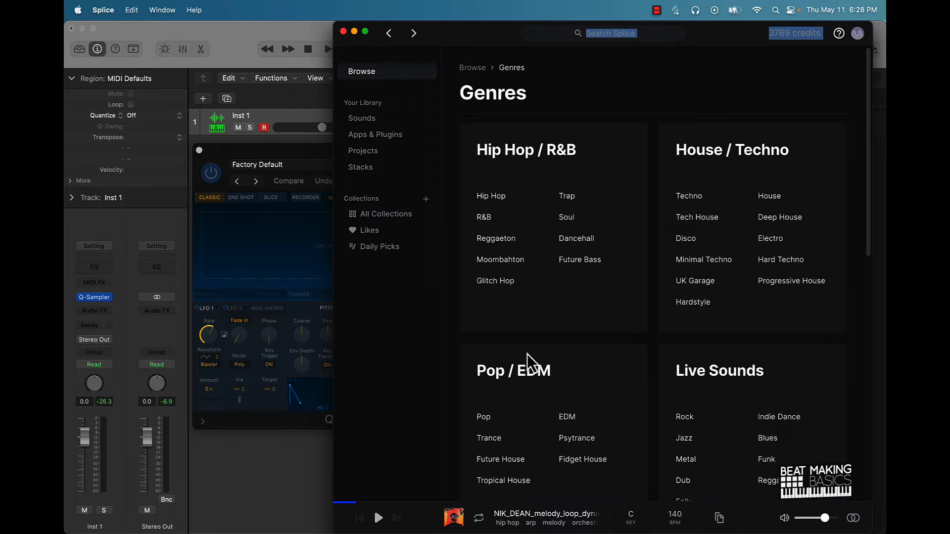
{"action": "scroll", "coordinate": [558, 354], "scroll_direction": "down", "scroll_amount": 3}
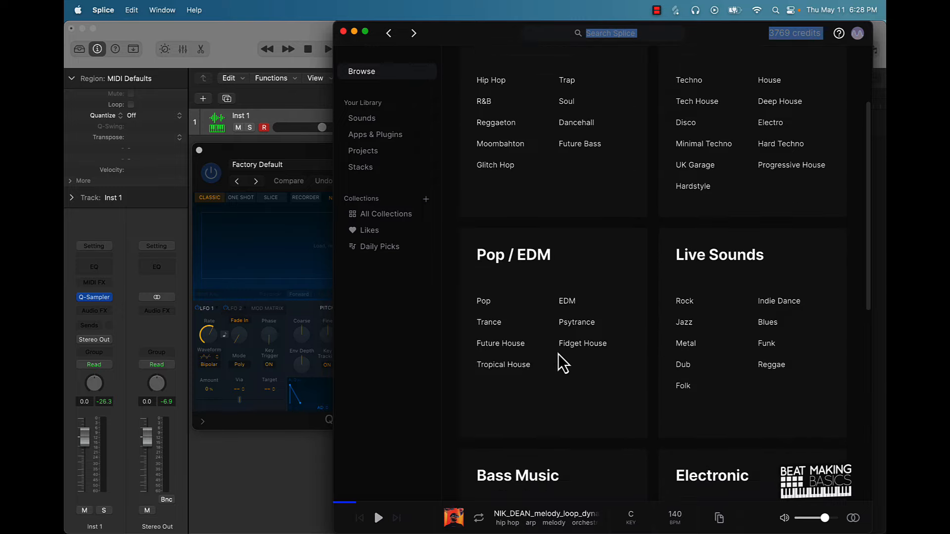
{"action": "scroll", "coordinate": [558, 354], "scroll_direction": "up", "scroll_amount": 1}
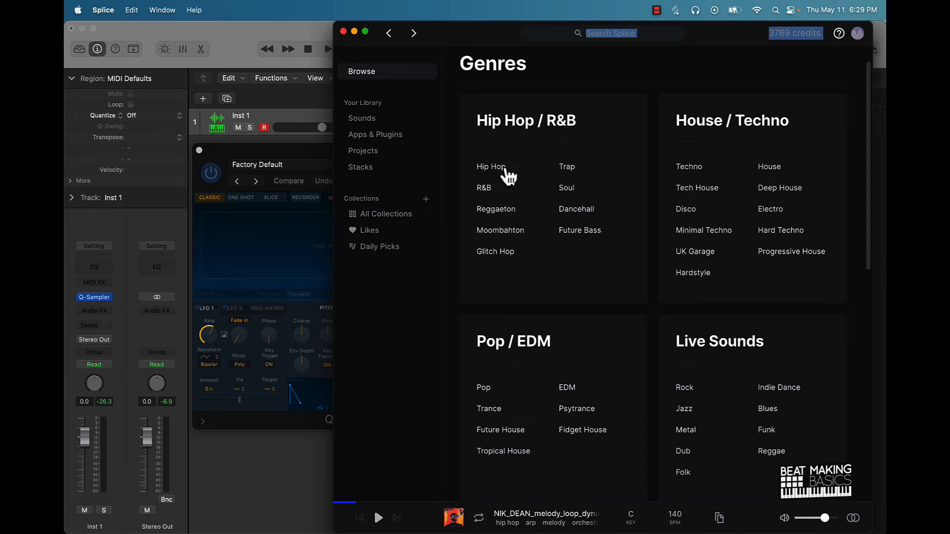
{"action": "scroll", "coordinate": [516, 100], "scroll_direction": "up", "scroll_amount": 1}
Step: Search Splice samples for "boom bap" and filter the results by the soul tag
{"action": "left_click", "coordinate": [607, 32]}
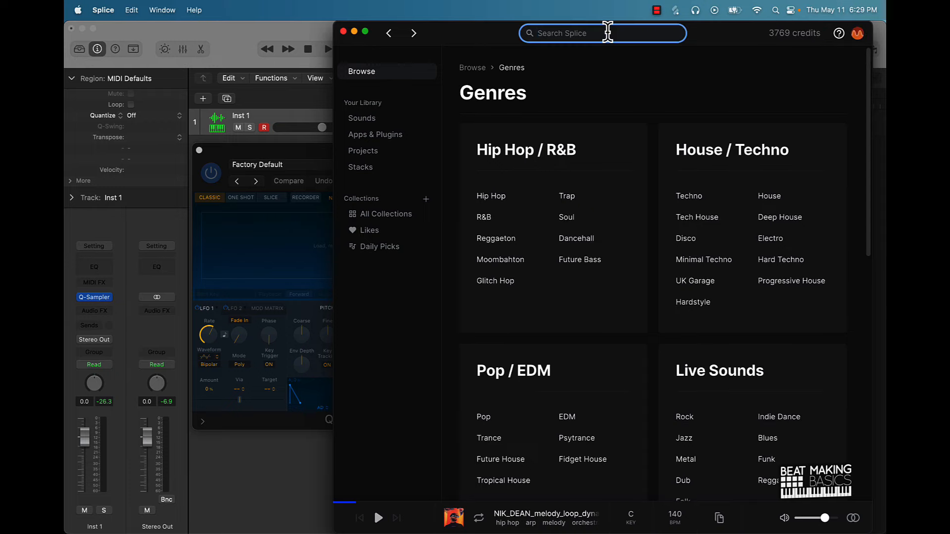
{"action": "type", "text": "boom bap"}
{"action": "key", "text": "Return"}
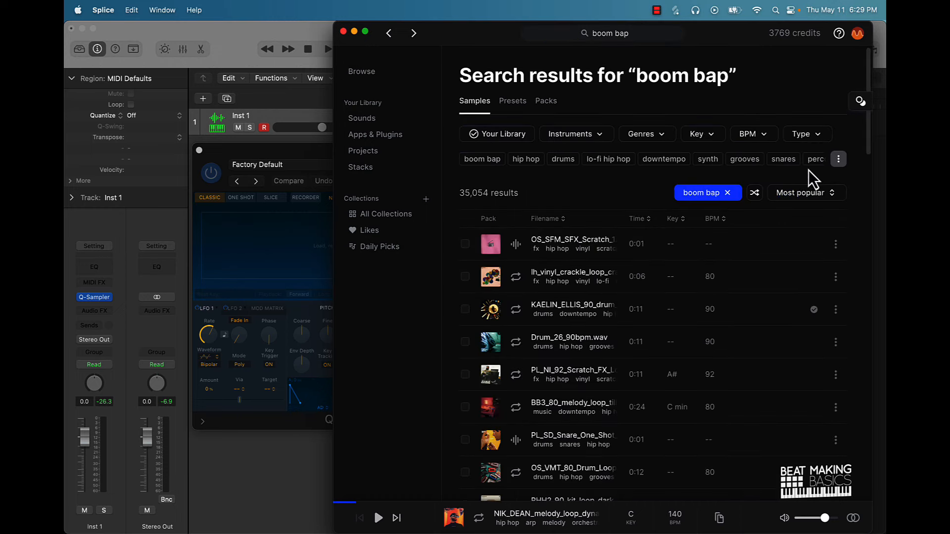
{"action": "left_click", "coordinate": [837, 160]}
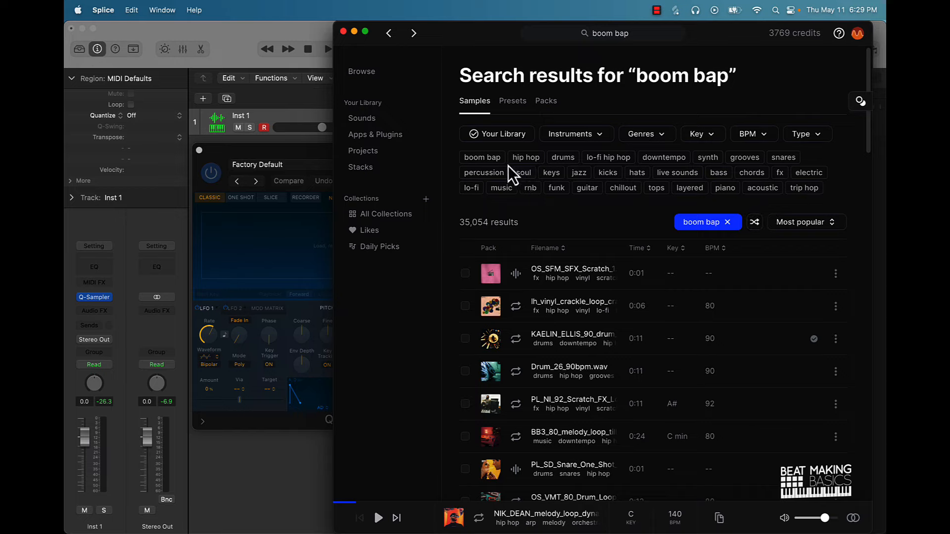
{"action": "left_click", "coordinate": [522, 173]}
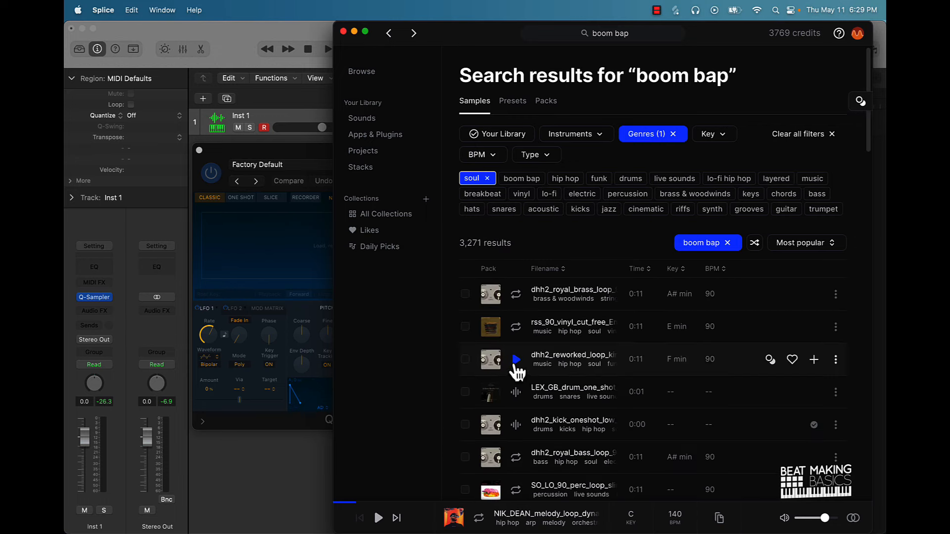
Step: Preview several of the soul samples, including the dhh2_reworked_loop sample and rss_90_vinyl_cut_free_Emin.wav
{"action": "left_click", "coordinate": [516, 360]}
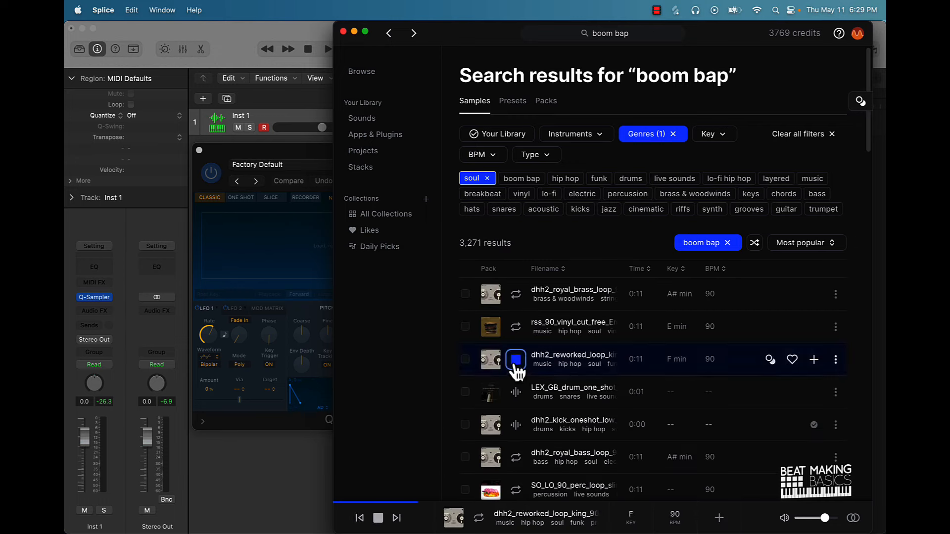
{"action": "left_click", "coordinate": [515, 391]}
{"action": "left_click", "coordinate": [516, 327]}
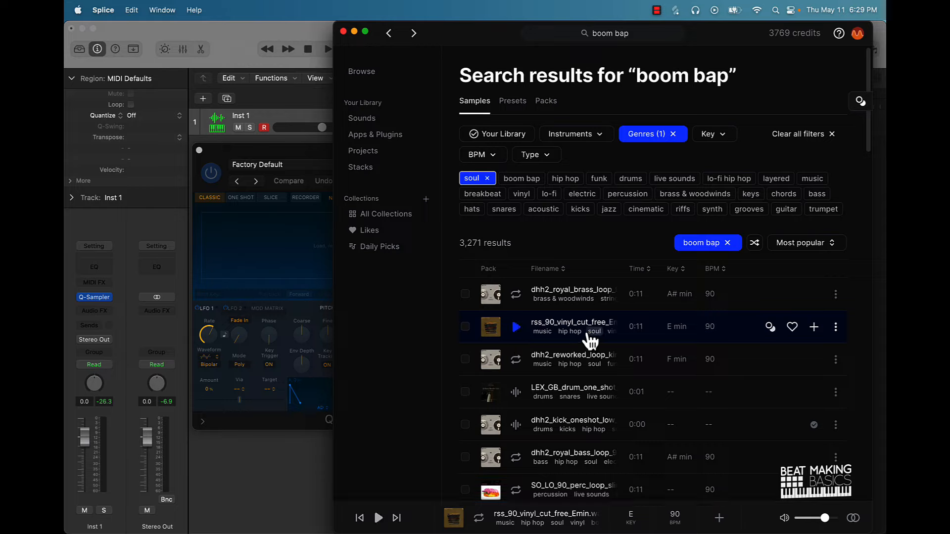
Step: Add rss_90_vinyl_cut_free_Emin.wav to the Splice library and load it into Quick Sampler on the Inst 1 track in Logic Pro
{"action": "left_click", "coordinate": [813, 327]}
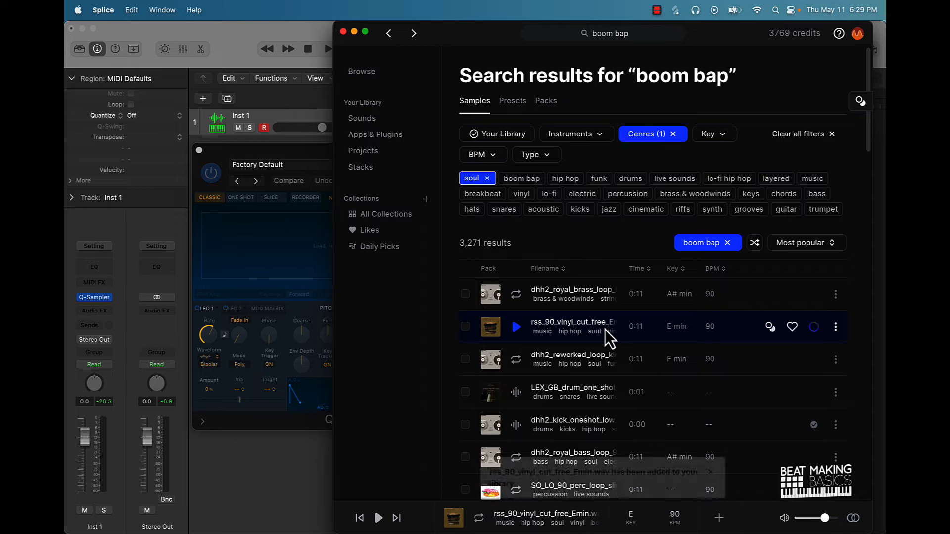
{"action": "left_click_drag", "start_coordinate": [604, 329], "coordinate": [278, 243]}
{"action": "left_click", "coordinate": [262, 450]}
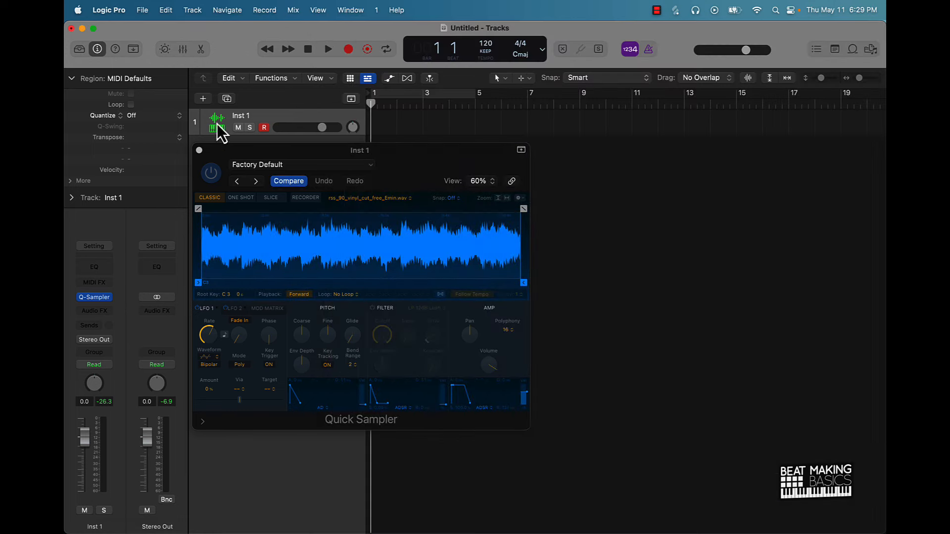
{"action": "left_click", "coordinate": [200, 151]}
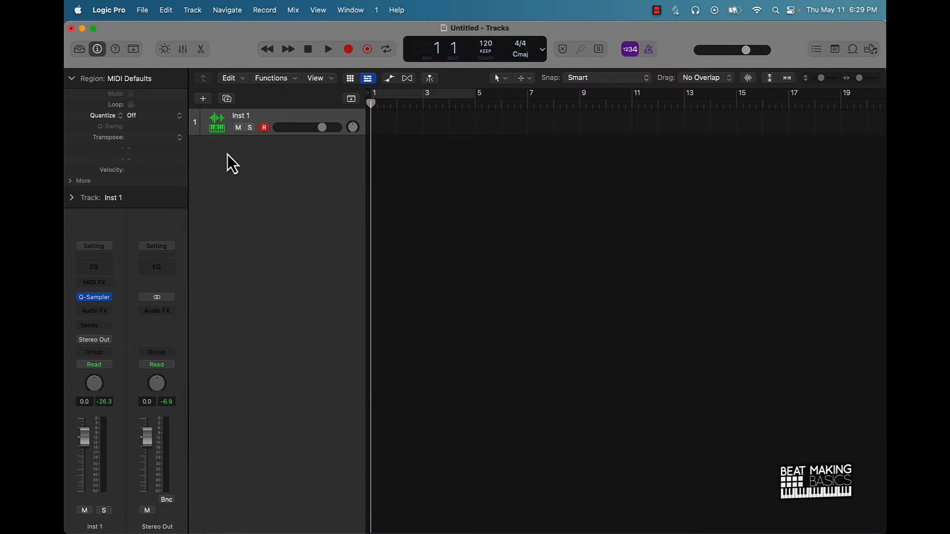
{"action": "left_click", "coordinate": [202, 98]}
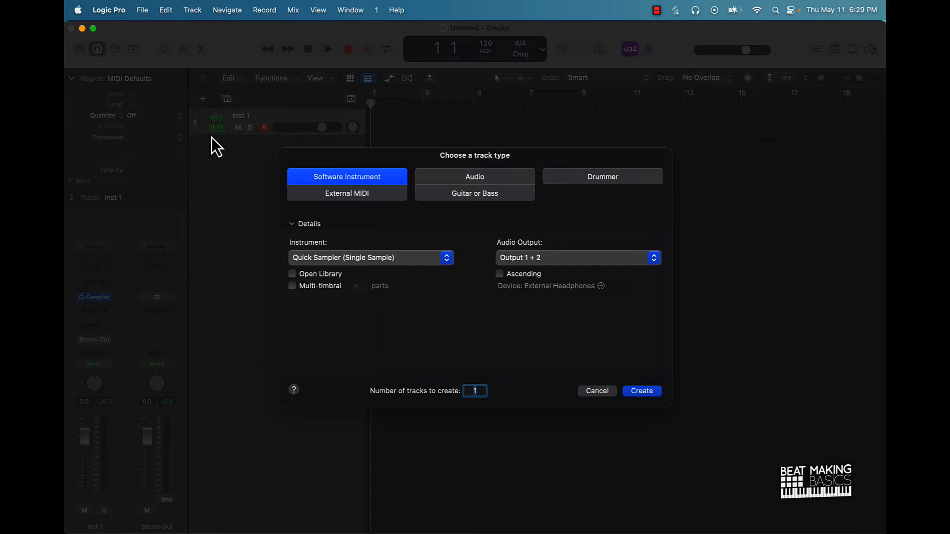
{"action": "left_click", "coordinate": [332, 263]}
{"action": "mouse_move", "coordinate": [337, 347]}
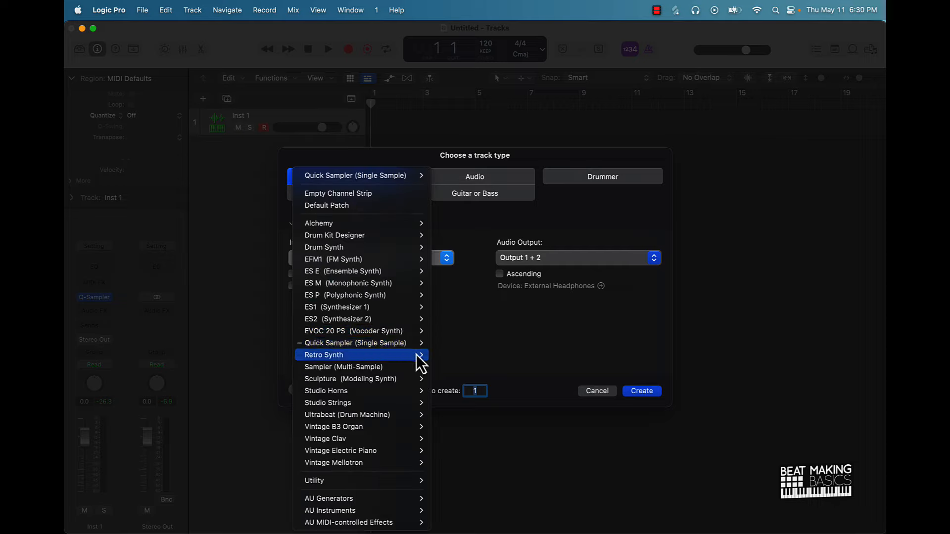
{"action": "left_click", "coordinate": [532, 349]}
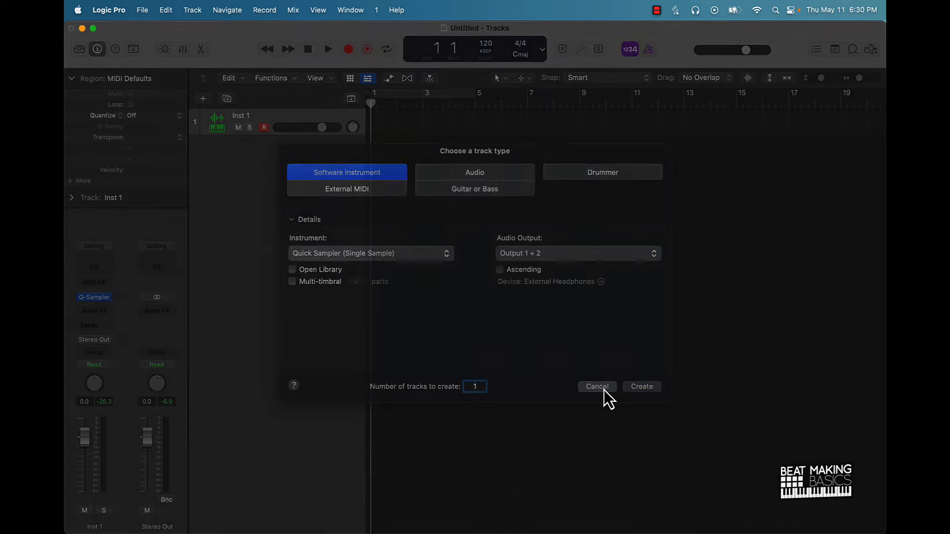
{"action": "left_click", "coordinate": [602, 390]}
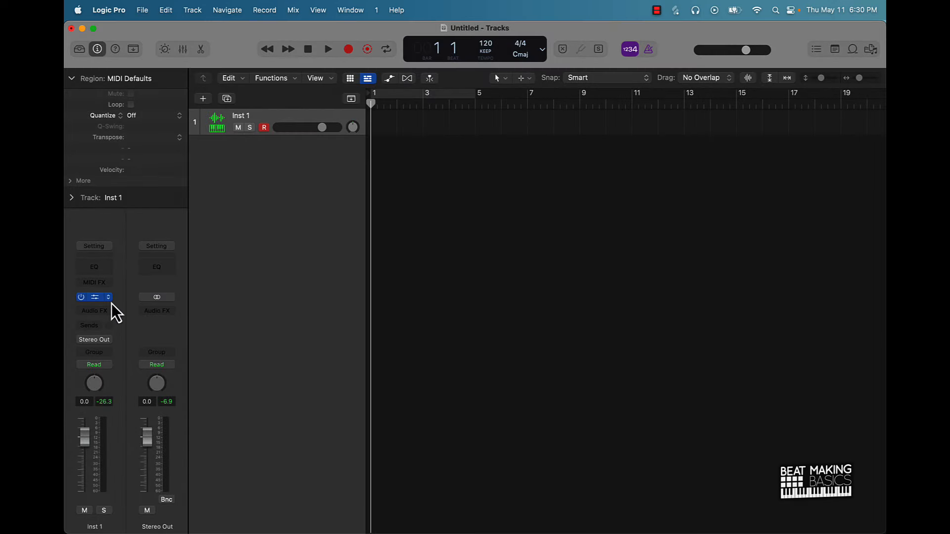
Step: Turn on Flex with Follow Tempo for the sample in Quick Sampler, and enable cycling over bars 1 to 5
{"action": "left_click", "coordinate": [98, 299]}
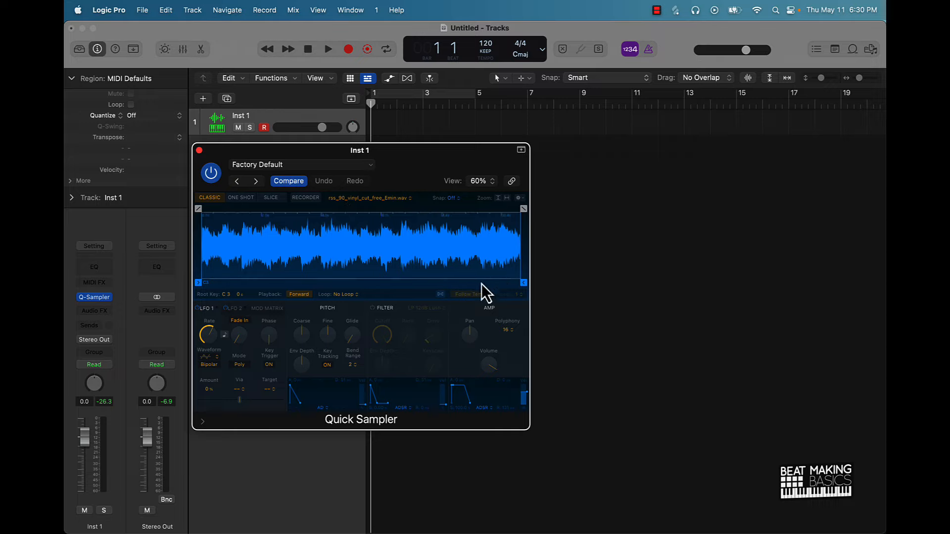
{"action": "left_click", "coordinate": [442, 296]}
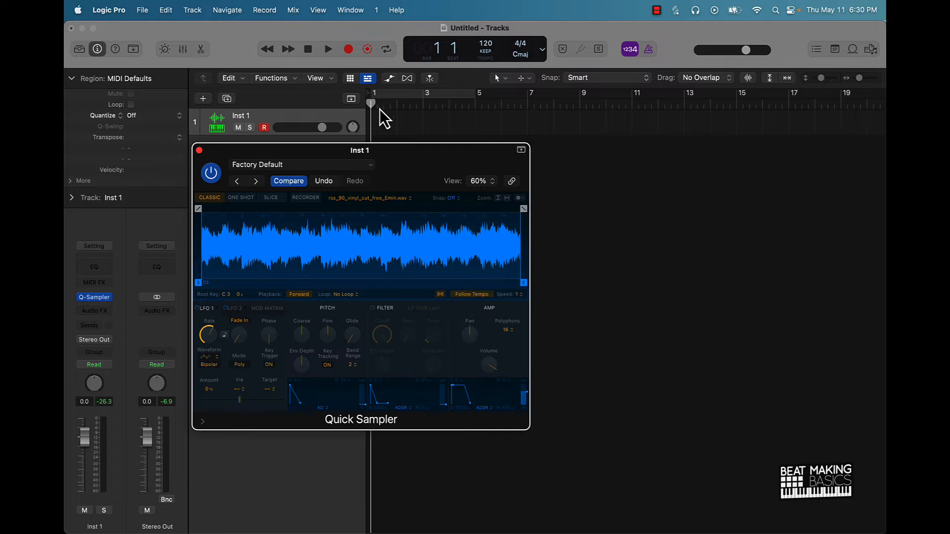
{"action": "left_click", "coordinate": [393, 97]}
{"action": "left_click", "coordinate": [199, 150]}
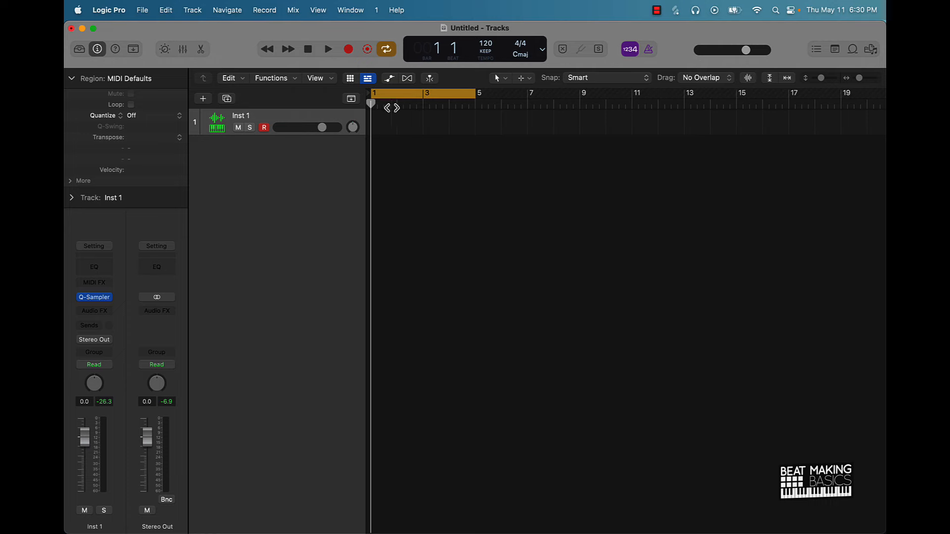
Step: Add a C3 note at bar 1 in the Piano Roll, and extend the region and note to four bars, using Force Legato for the note
{"action": "left_click", "coordinate": [210, 53]}
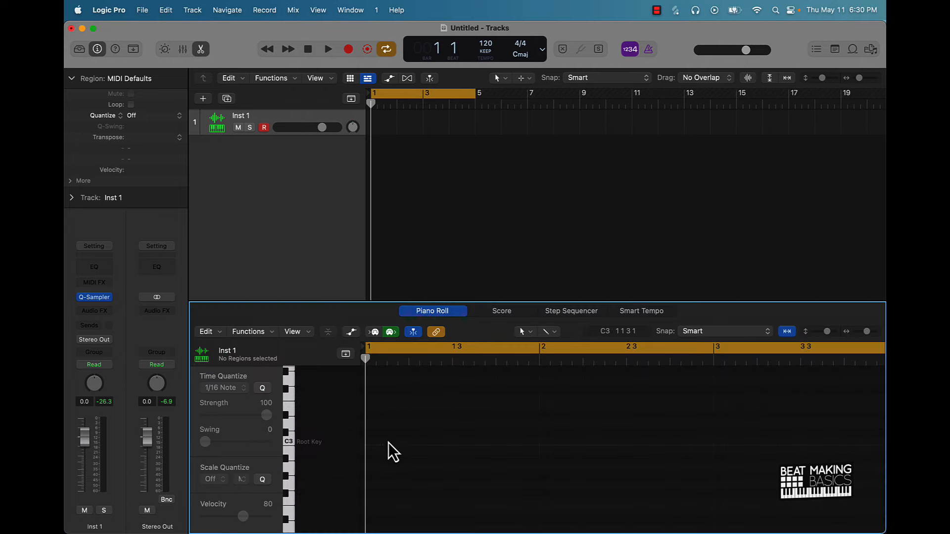
{"action": "left_click", "coordinate": [371, 442]}
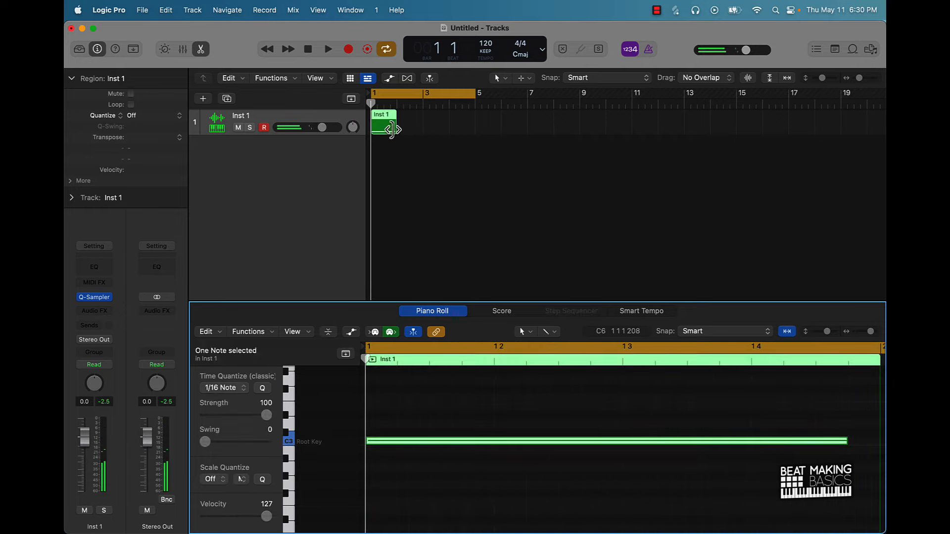
{"action": "left_click_drag", "start_coordinate": [394, 128], "coordinate": [474, 128]}
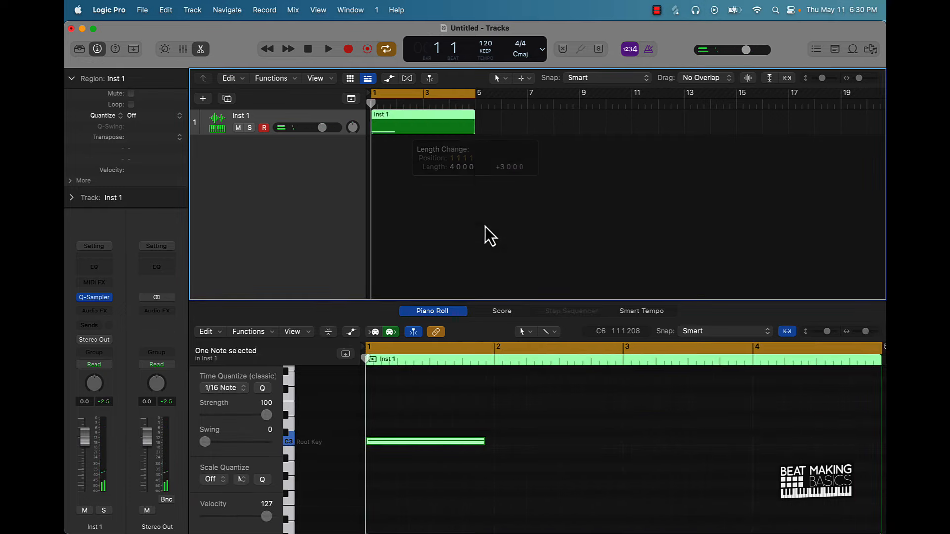
{"action": "right_click", "coordinate": [419, 442]}
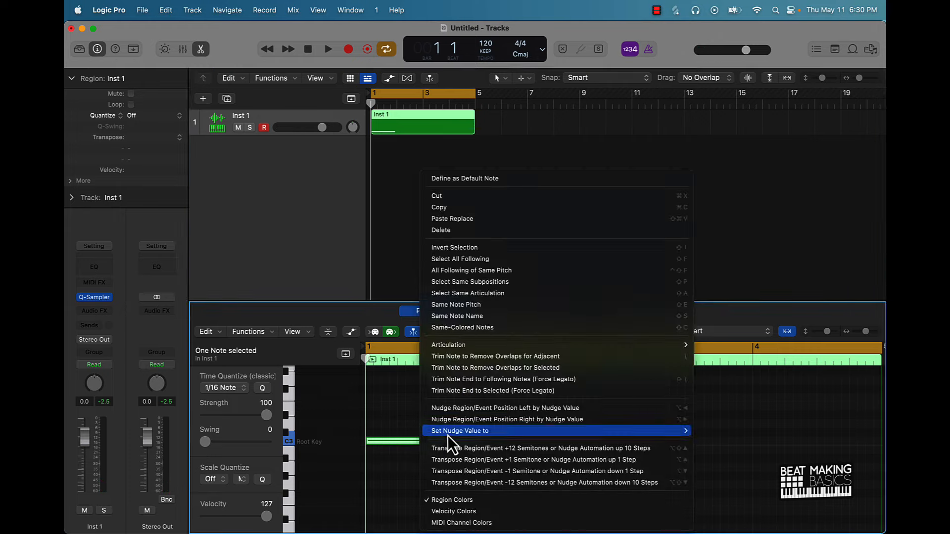
{"action": "left_click", "coordinate": [562, 380]}
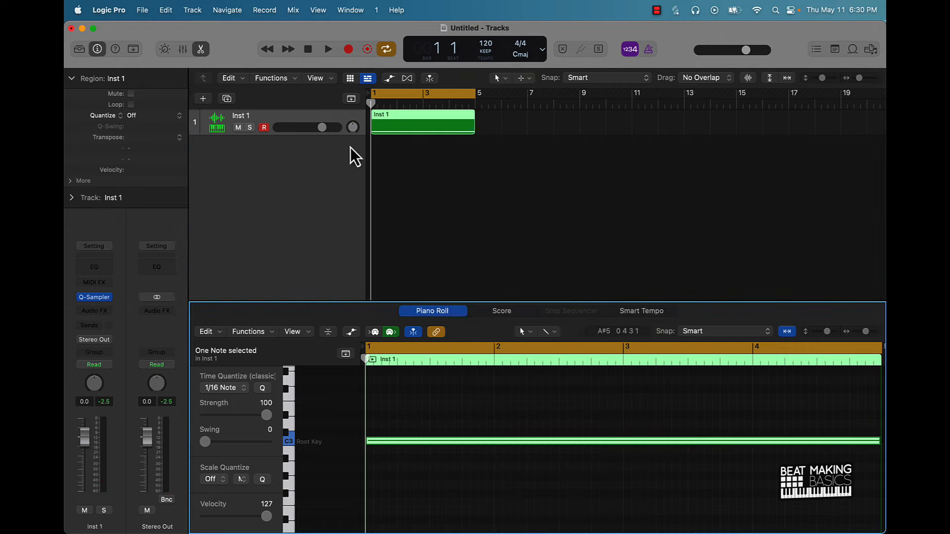
Step: Play back the looped sample and check the playback speed options in Quick Sampler
{"action": "key", "text": "space"}
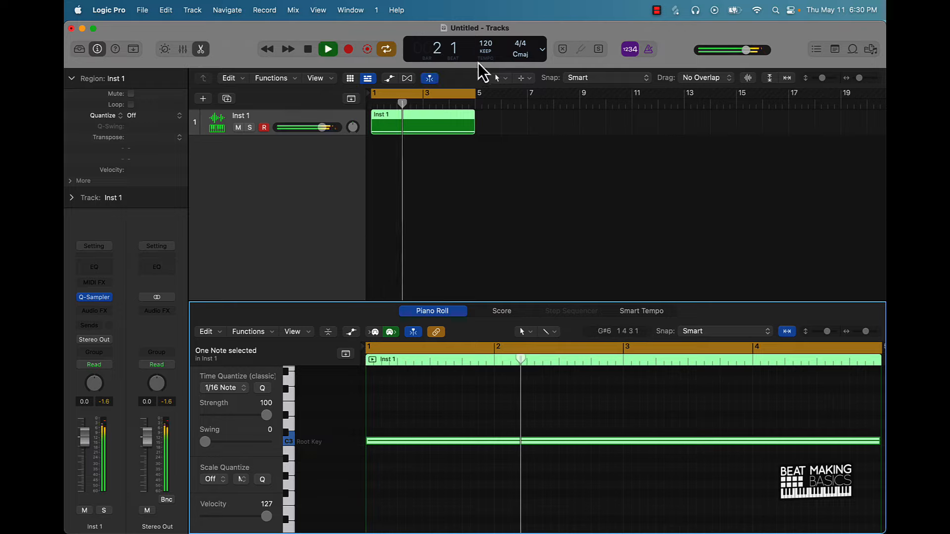
{"action": "left_click", "coordinate": [99, 298]}
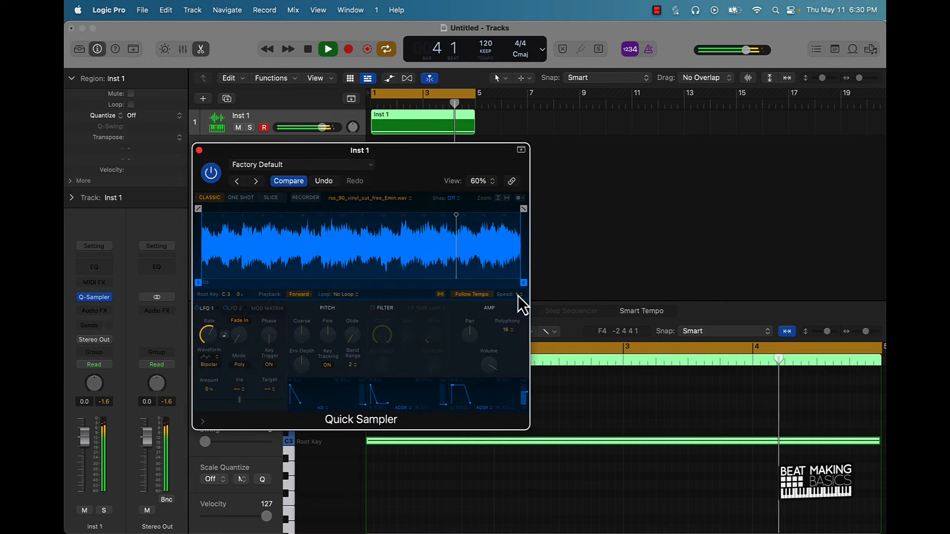
{"action": "left_click", "coordinate": [517, 296]}
{"action": "left_click", "coordinate": [524, 296]}
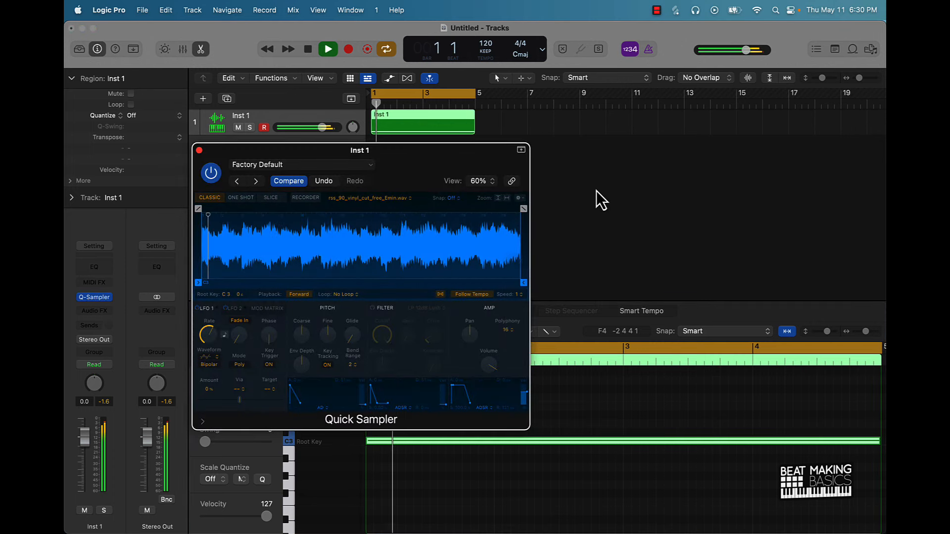
{"action": "left_click", "coordinate": [199, 150]}
{"action": "key", "text": "space"}
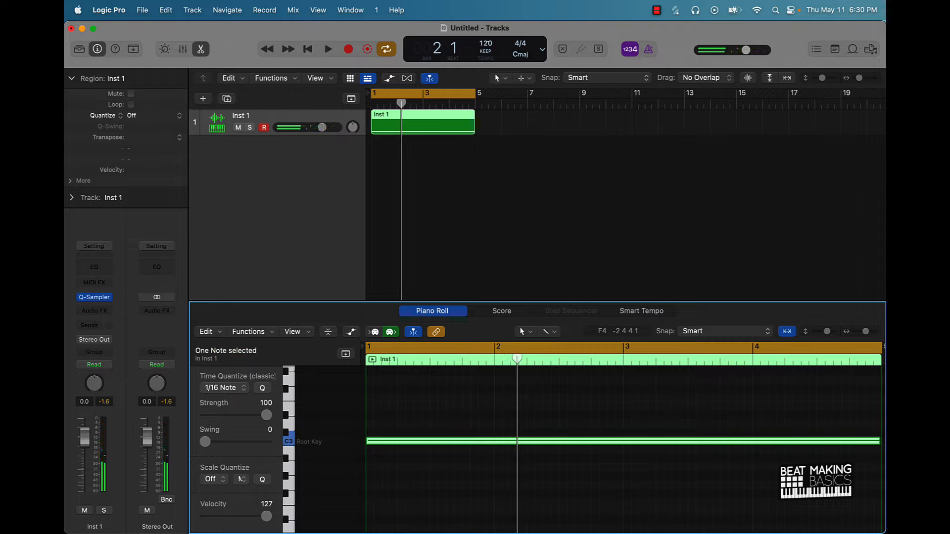
Step: Set the project tempo to 104 BPM while auditioning the looped sample
{"action": "key", "text": "space"}
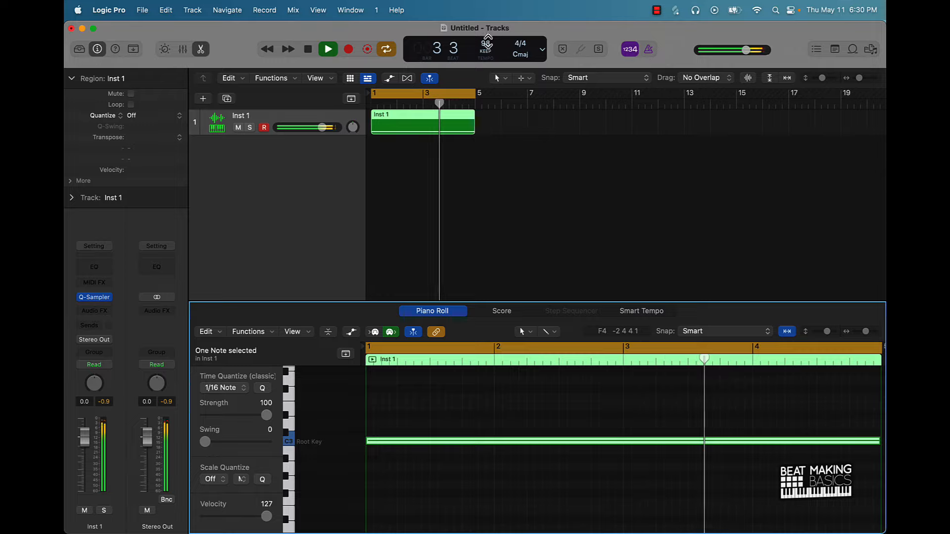
{"action": "left_click_drag", "start_coordinate": [485, 43], "coordinate": [489, 39]}
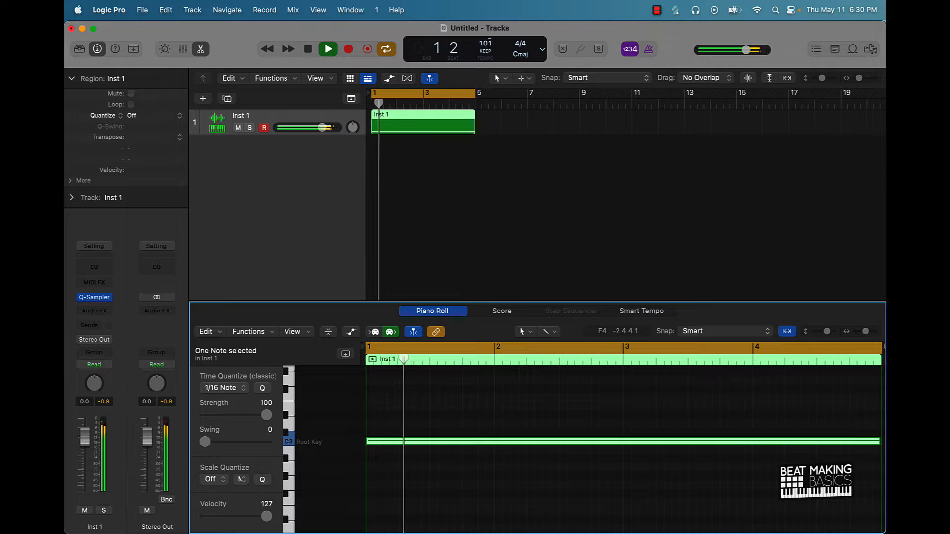
{"action": "left_click", "coordinate": [488, 159]}
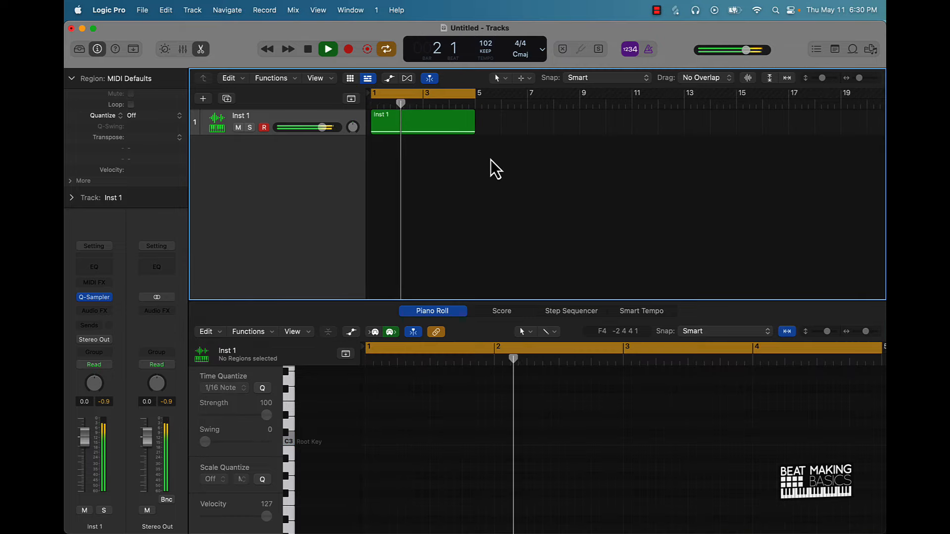
{"action": "left_click_drag", "start_coordinate": [485, 44], "coordinate": [483, 67]}
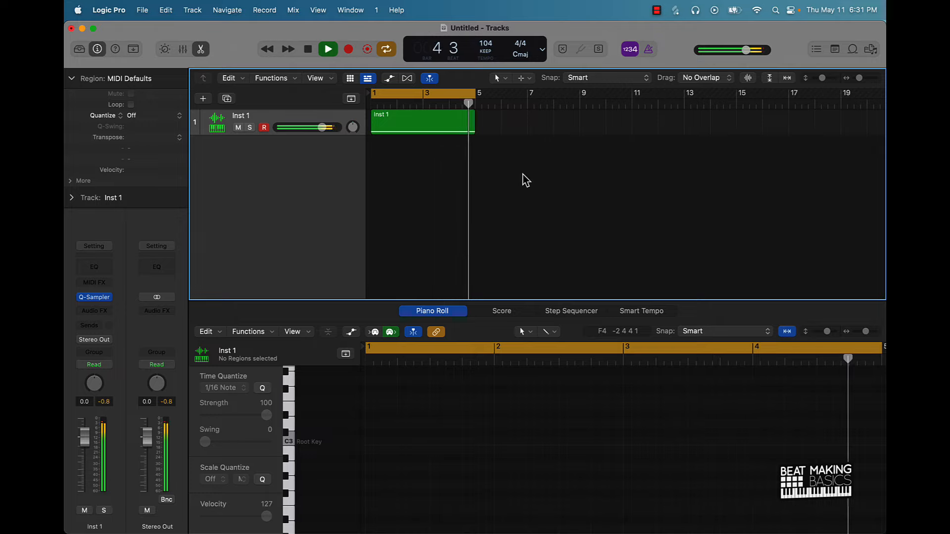
{"action": "key", "text": "space"}
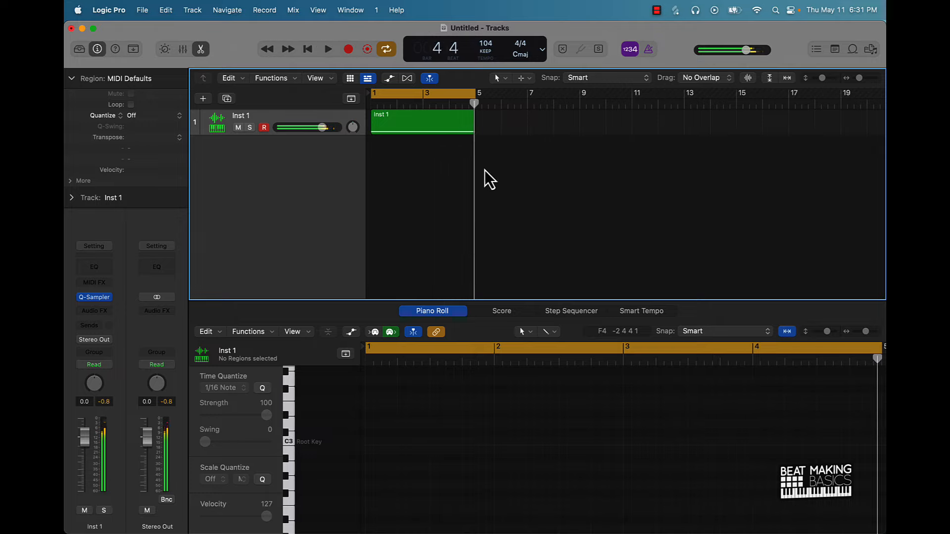
Step: Bounce the Inst 1 region in place to a new track as Inst 1_bip, muting the source region
{"action": "left_click", "coordinate": [413, 119]}
{"action": "right_click", "coordinate": [413, 120]}
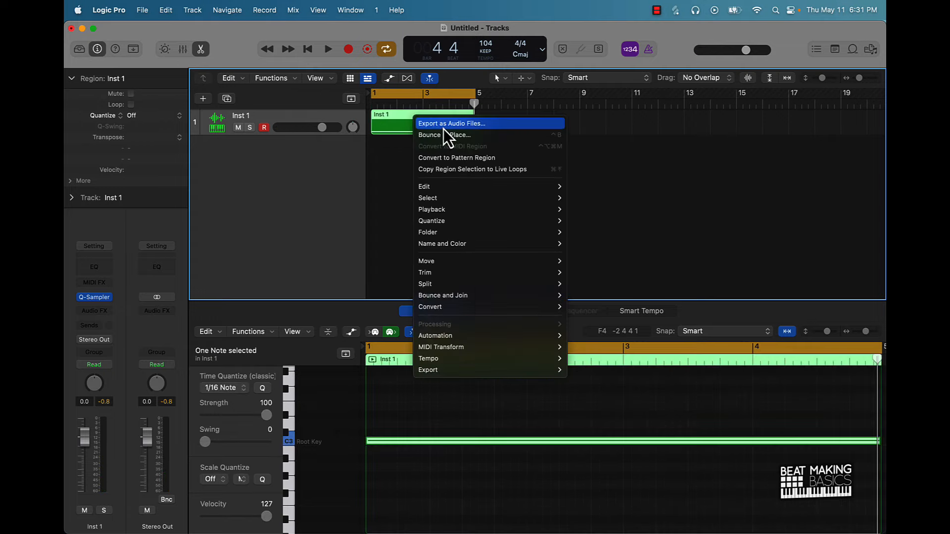
{"action": "left_click", "coordinate": [444, 134]}
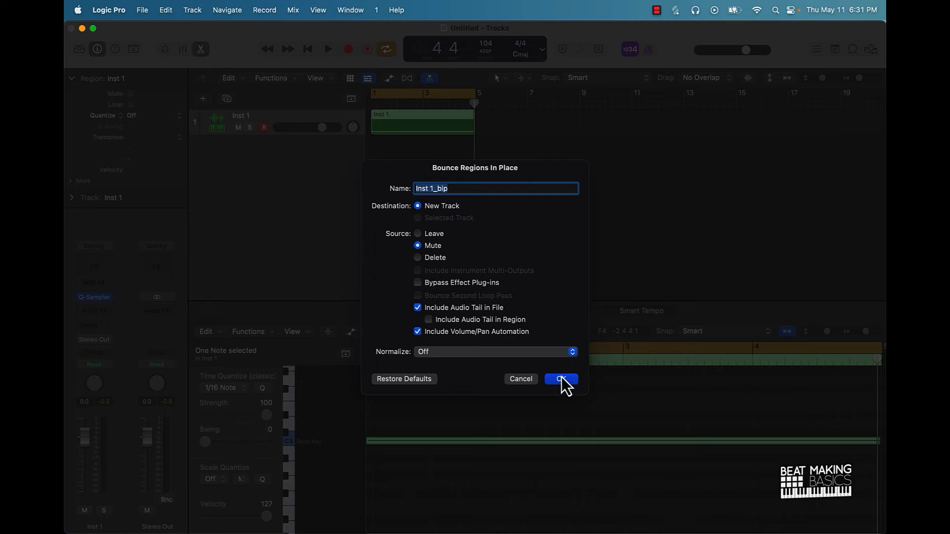
{"action": "left_click", "coordinate": [561, 378]}
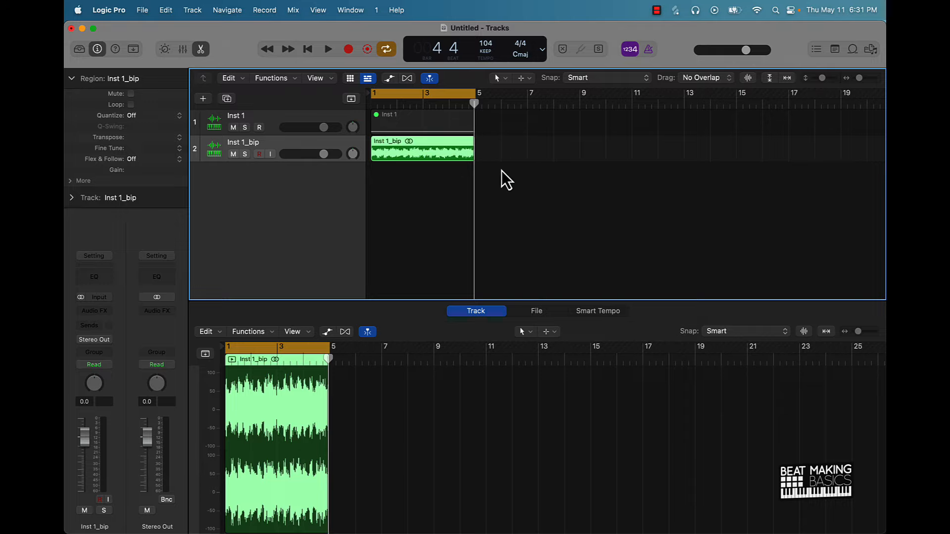
{"action": "left_click", "coordinate": [478, 142], "text": "ctrl+alt"}
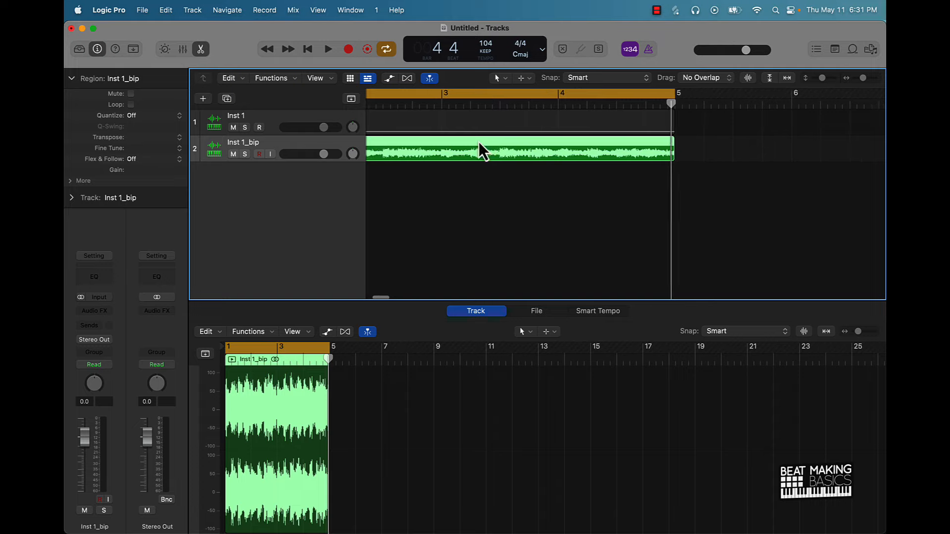
{"action": "left_click", "coordinate": [479, 141], "text": "ctrl+alt"}
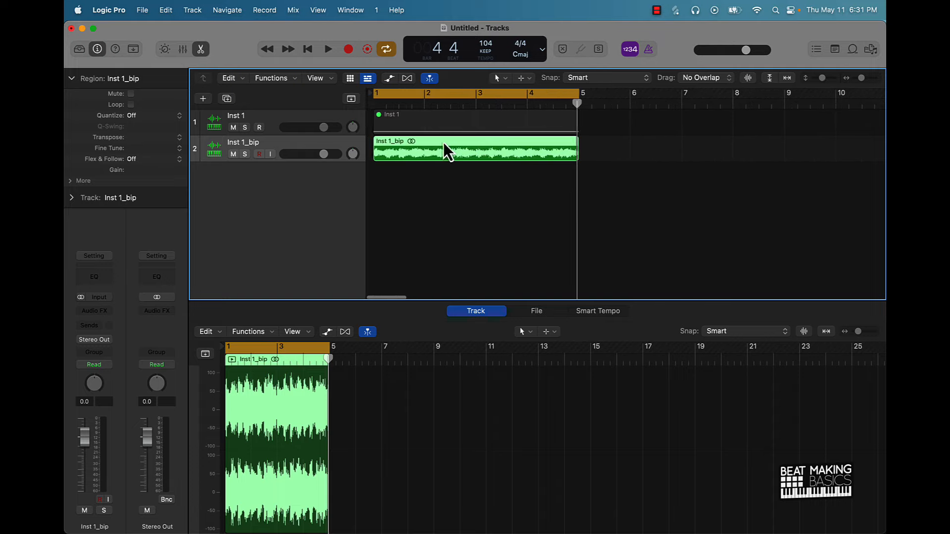
Step: Create a new software instrument track with Quick Sampler (Single Sample), keeping the plug-in window clear of the track regions
{"action": "left_click", "coordinate": [203, 98]}
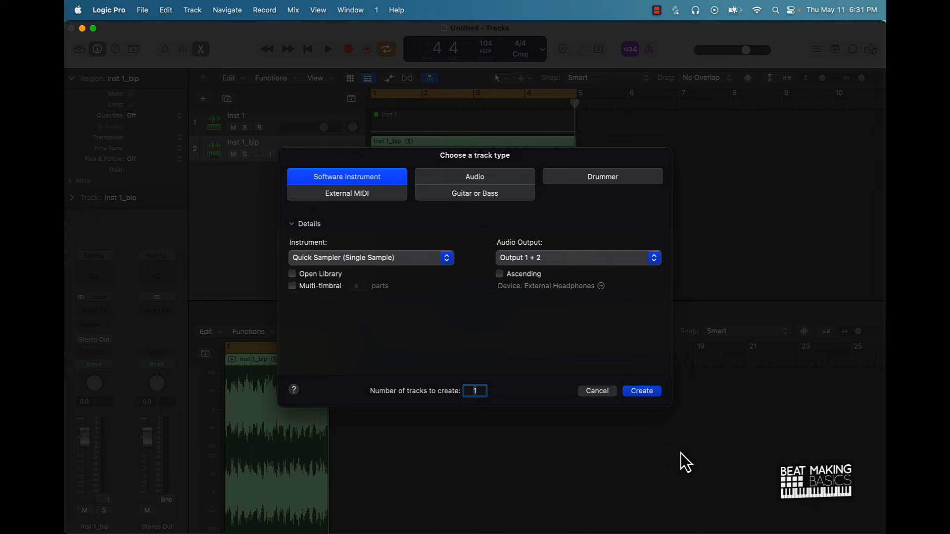
{"action": "left_click", "coordinate": [644, 392]}
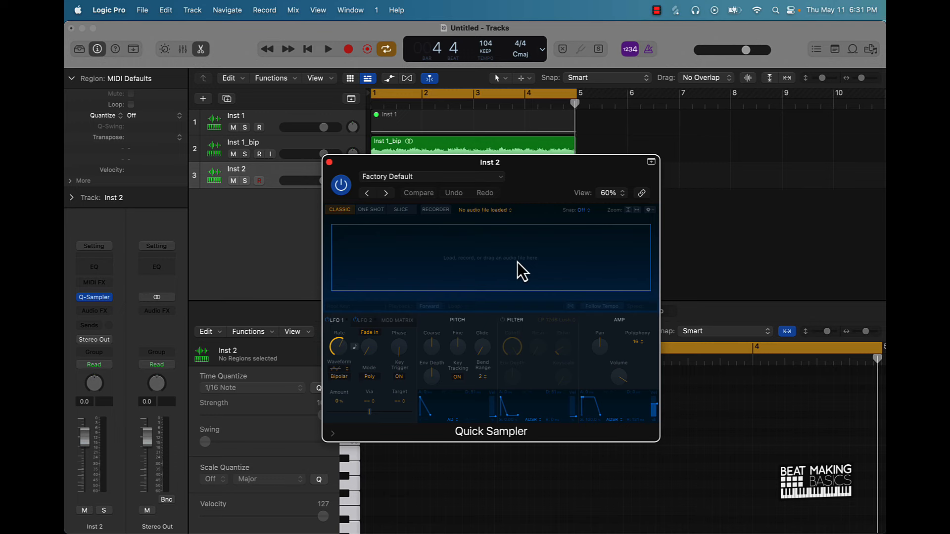
{"action": "left_click_drag", "start_coordinate": [550, 169], "coordinate": [400, 225]}
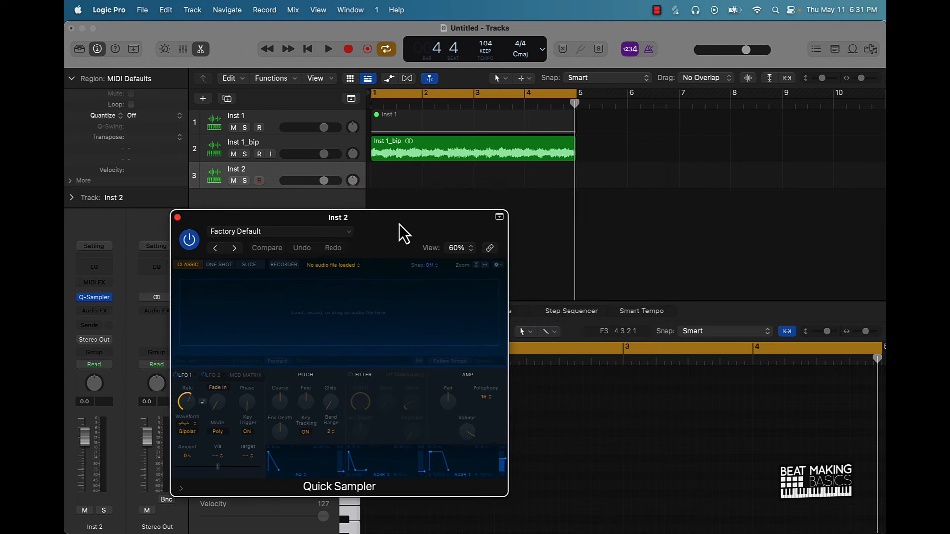
Step: Switch to Splice, remove the soul filter from the "boom bap" results, and filter for drums, One-Shots and claps
{"action": "left_click", "coordinate": [461, 512]}
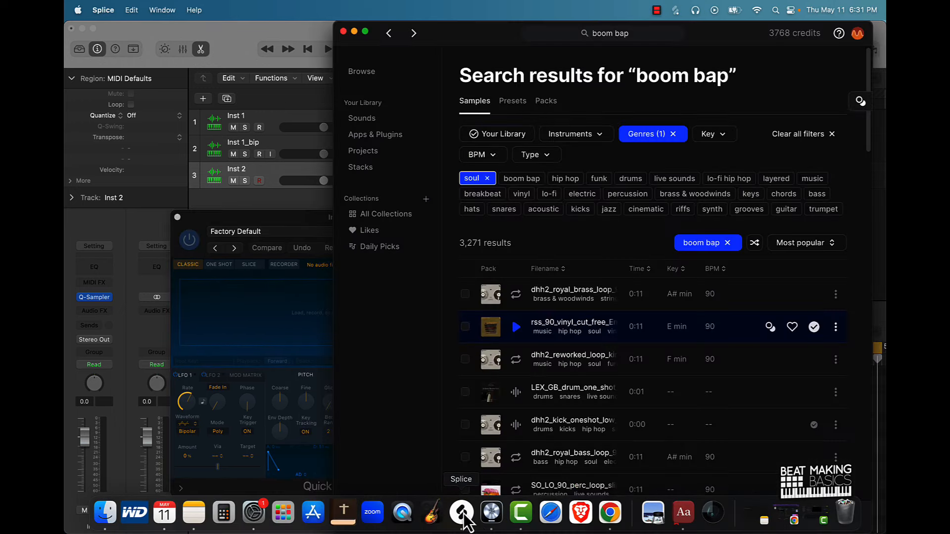
{"action": "left_click", "coordinate": [488, 179]}
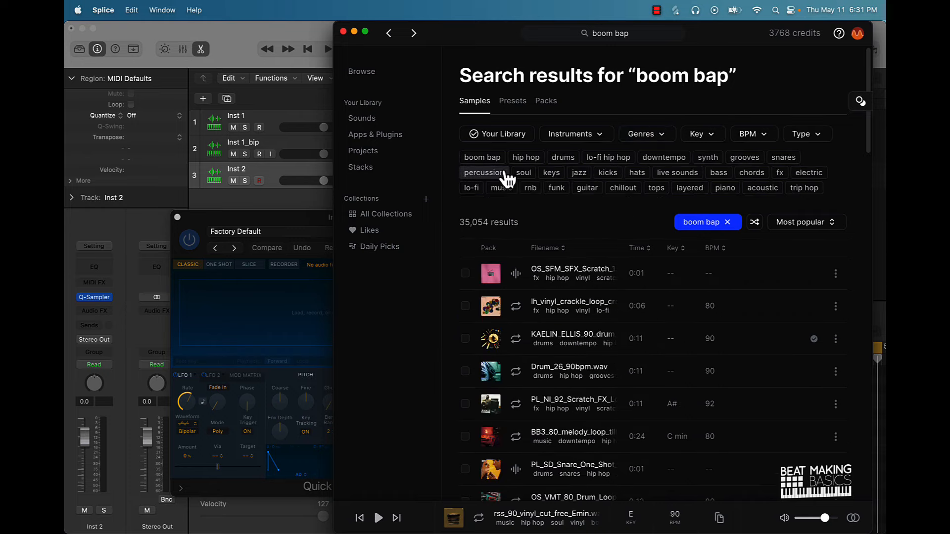
{"action": "left_click", "coordinate": [562, 158]}
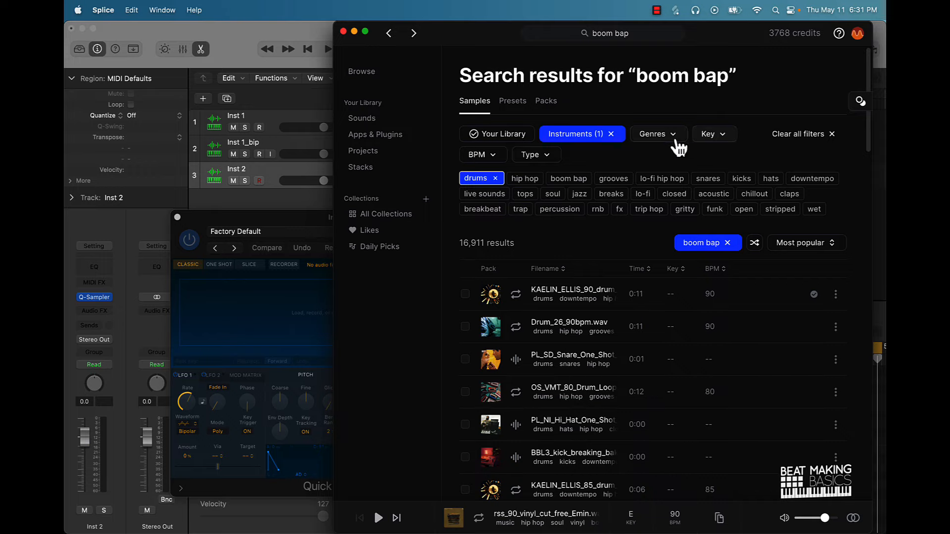
{"action": "left_click", "coordinate": [540, 157]}
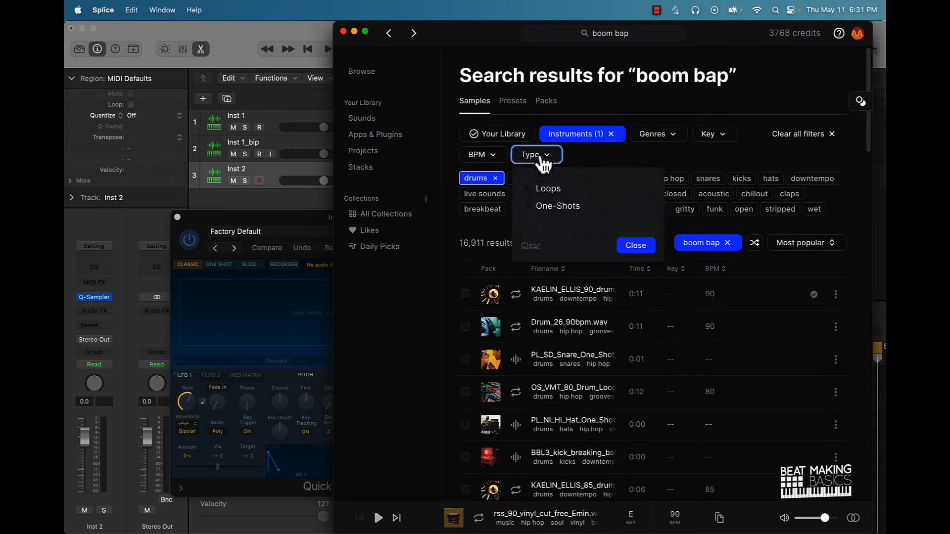
{"action": "left_click", "coordinate": [544, 210]}
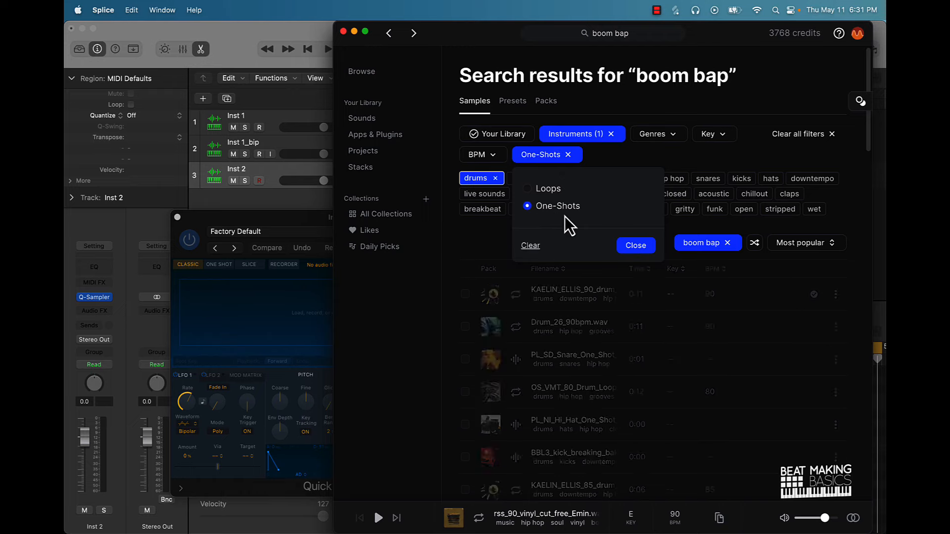
{"action": "left_click", "coordinate": [635, 253]}
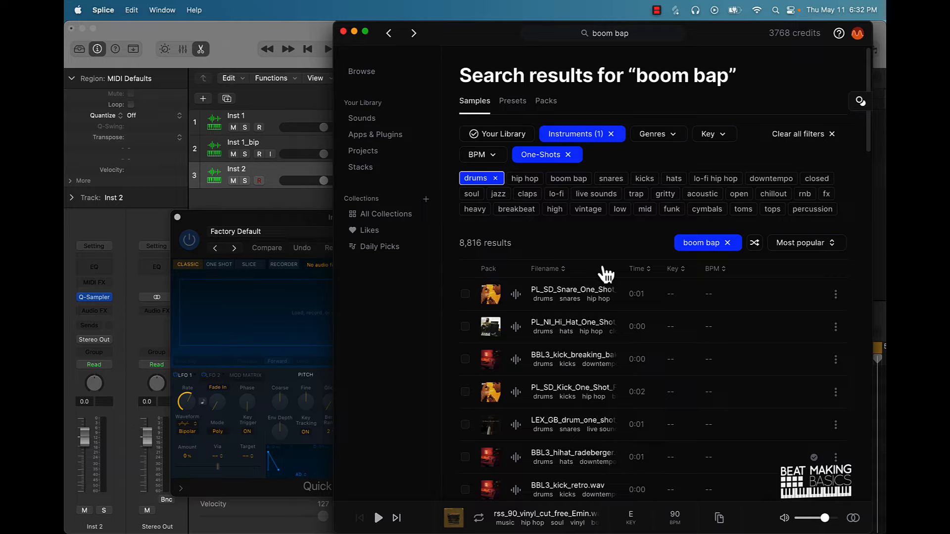
{"action": "left_click", "coordinate": [526, 196]}
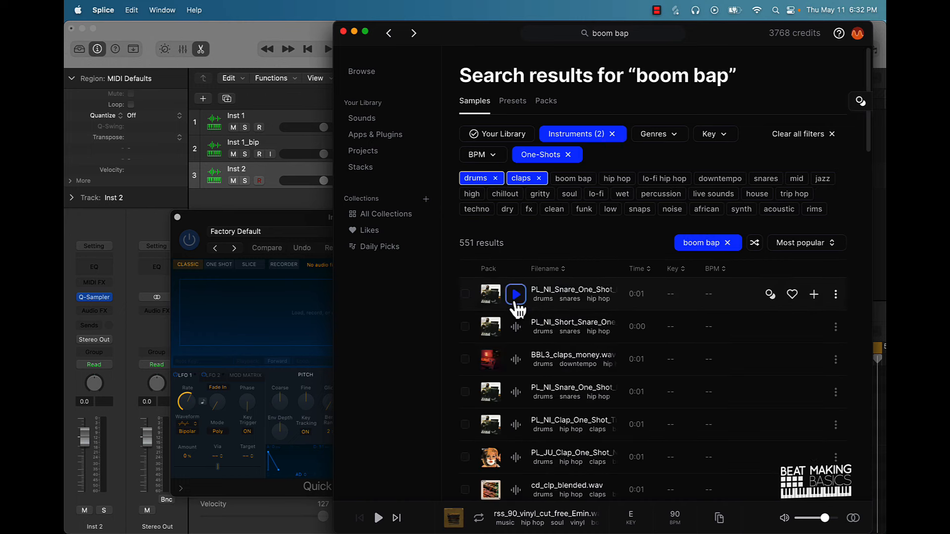
Step: Preview the first two clap results, and move the Splice window aside to uncover Logic Pro
{"action": "left_click", "coordinate": [515, 294]}
{"action": "left_click", "coordinate": [515, 326]}
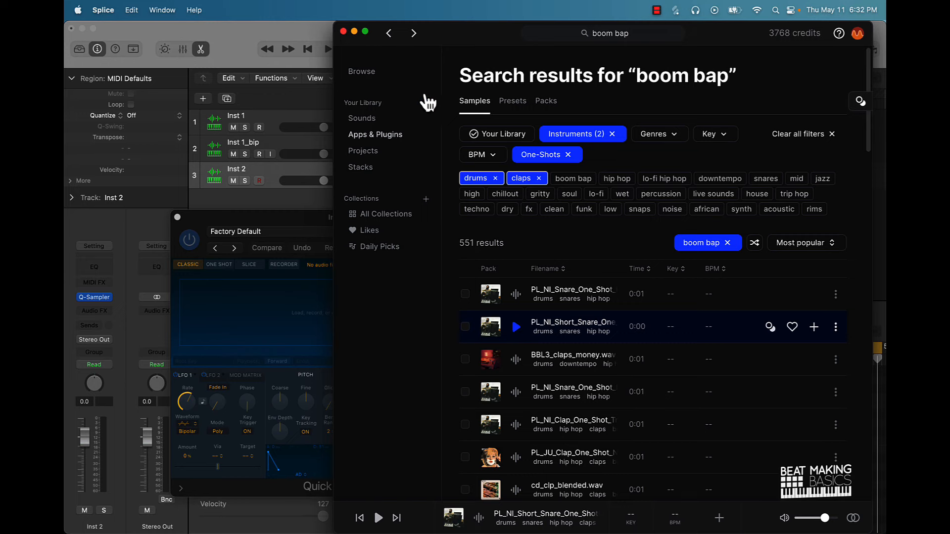
{"action": "left_click_drag", "start_coordinate": [429, 31], "coordinate": [562, 2]}
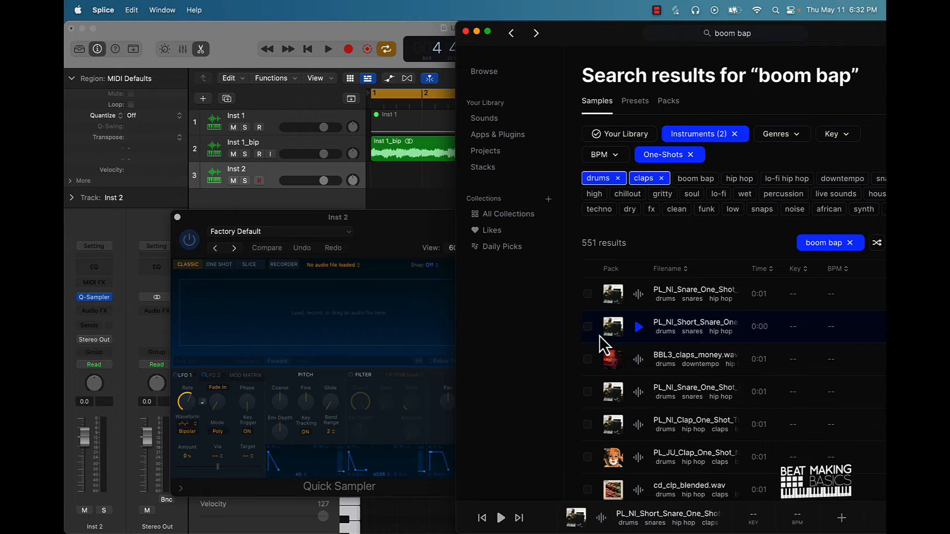
Step: Play the looped sample in Logic Pro and audition the snare and clap one-shots from Splice against it
{"action": "left_click", "coordinate": [426, 195]}
{"action": "key", "text": "space"}
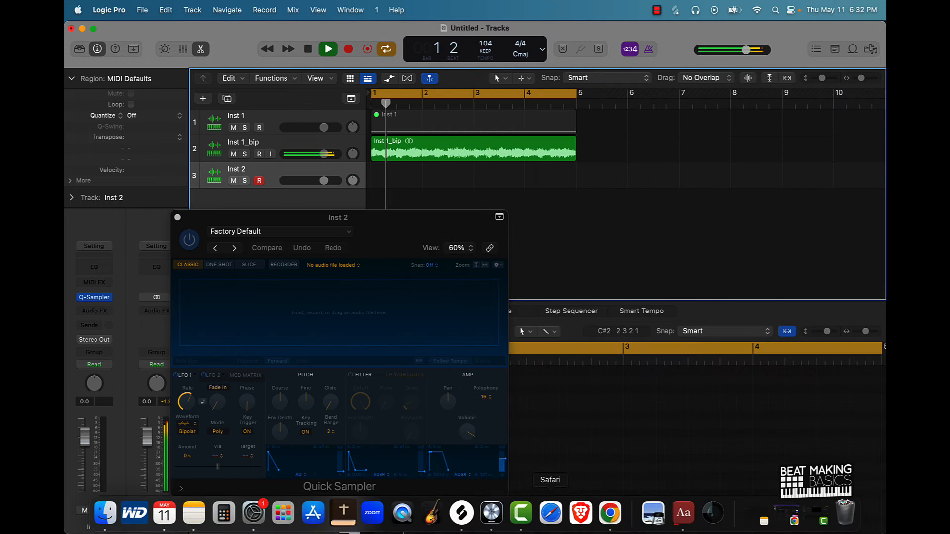
{"action": "left_click", "coordinate": [461, 513]}
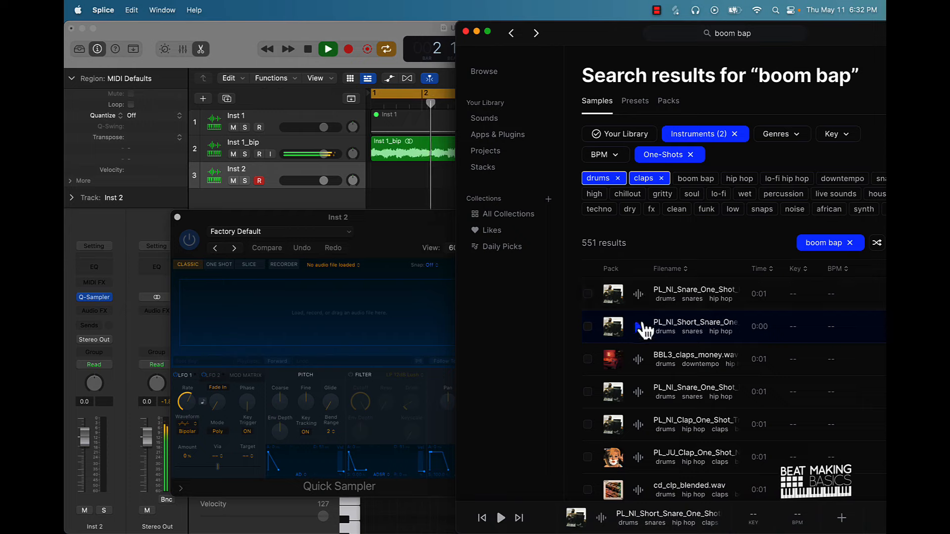
{"action": "left_click", "coordinate": [639, 327]}
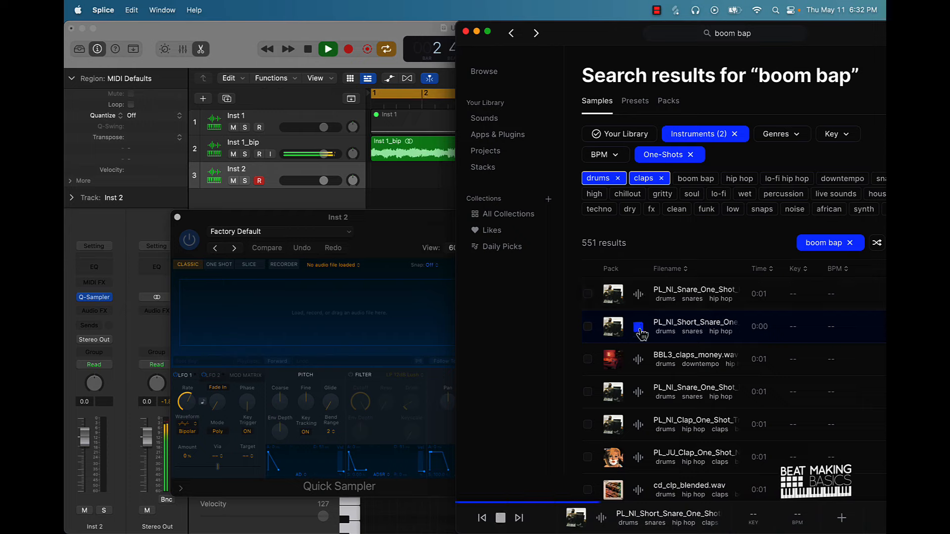
{"action": "left_click", "coordinate": [638, 360]}
{"action": "left_click", "coordinate": [638, 394]}
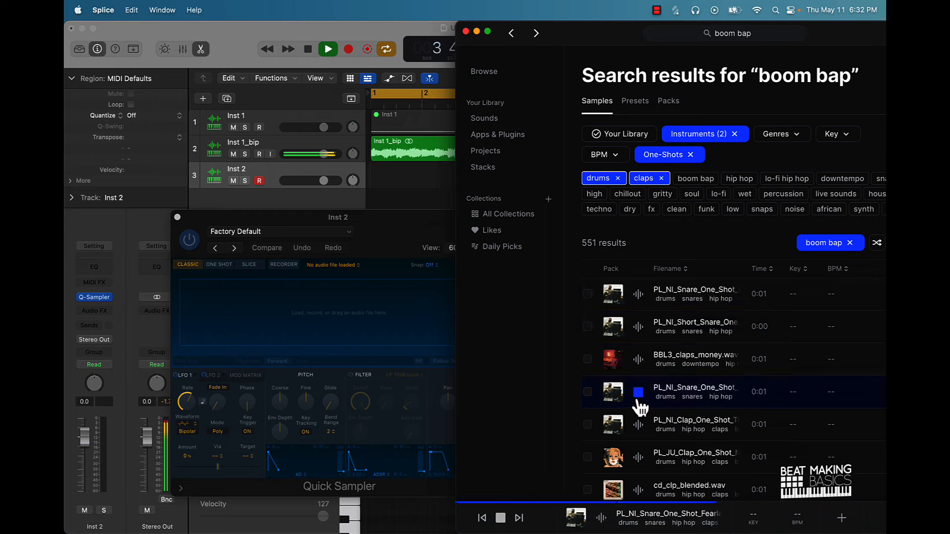
{"action": "left_click", "coordinate": [638, 399]}
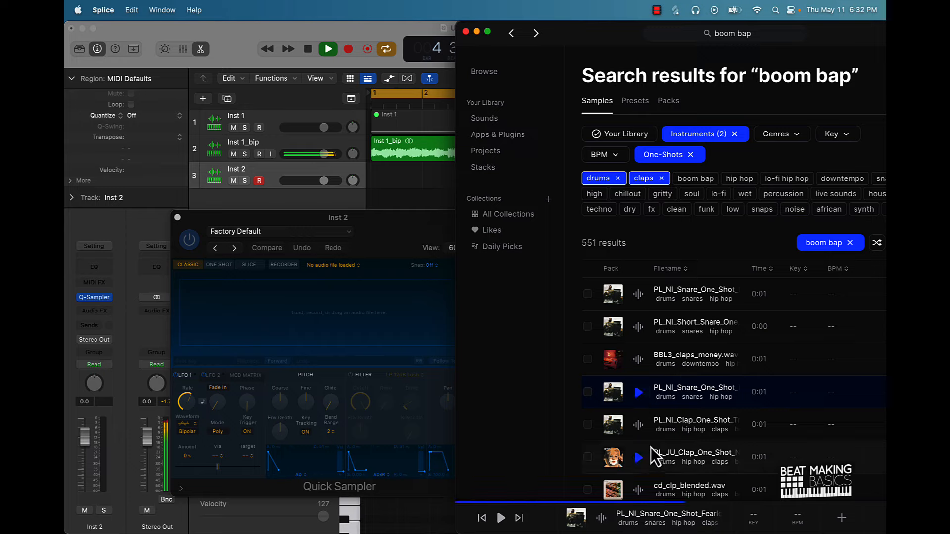
{"action": "left_click", "coordinate": [638, 426]}
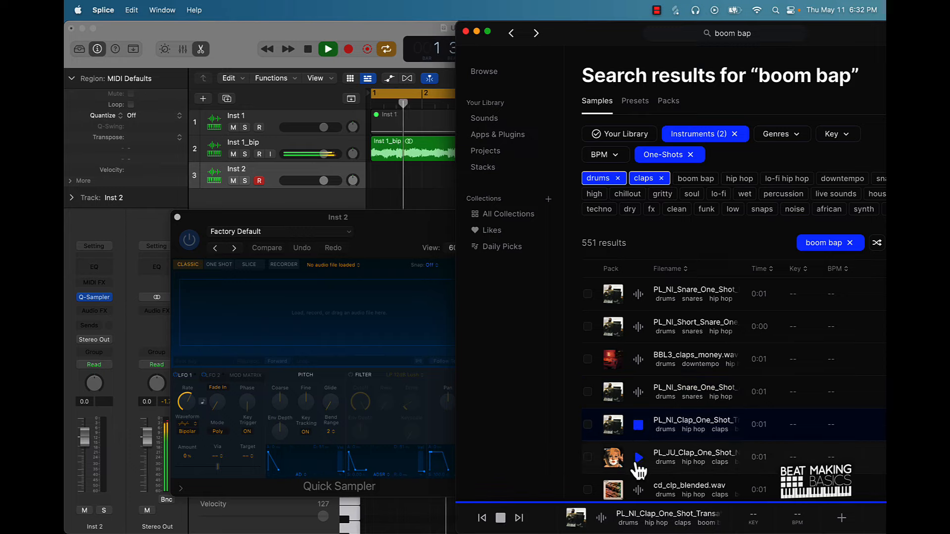
{"action": "left_click", "coordinate": [639, 426]}
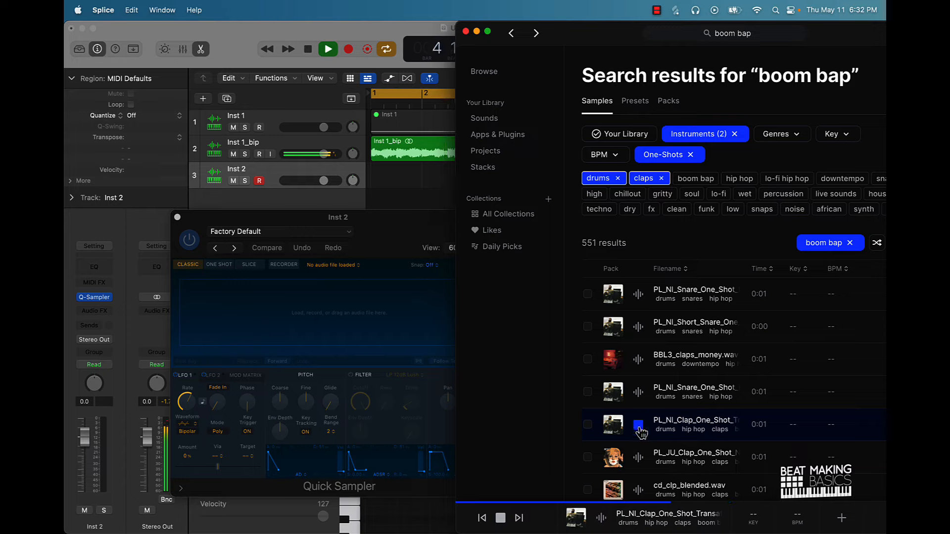
{"action": "left_click", "coordinate": [639, 426]}
Step: Load PL_NI_Clap_One_Shot_Transatlantic.wav from Splice into the Inst 2 Quick Sampler, stop the playback, and close the plug-in window
{"action": "left_click_drag", "start_coordinate": [583, 40], "coordinate": [449, 25]}
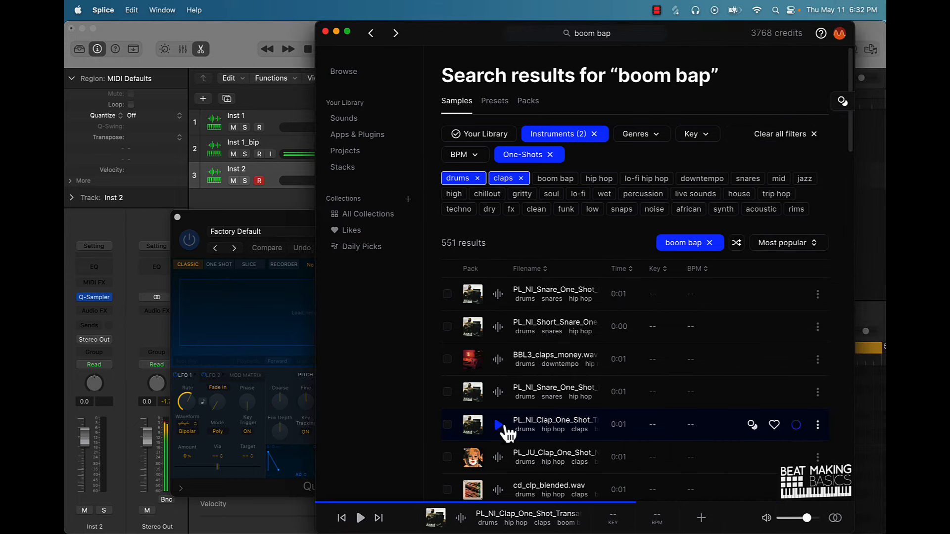
{"action": "left_click_drag", "start_coordinate": [502, 426], "coordinate": [274, 296]}
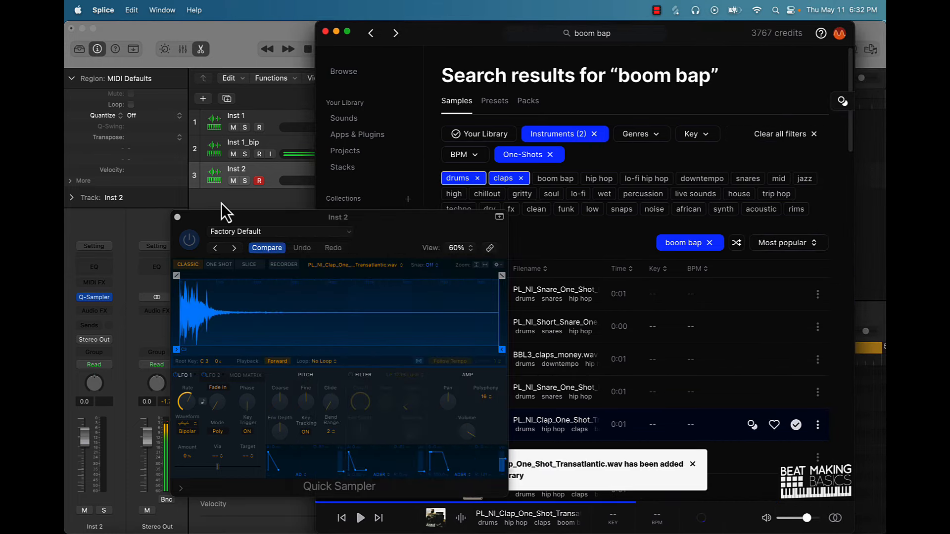
{"action": "left_click", "coordinate": [221, 204]}
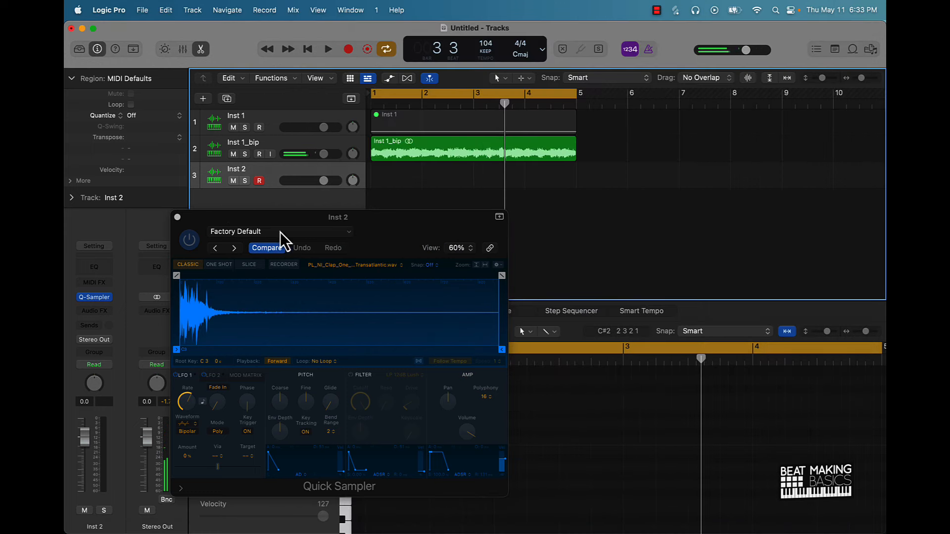
{"action": "left_click", "coordinate": [177, 217]}
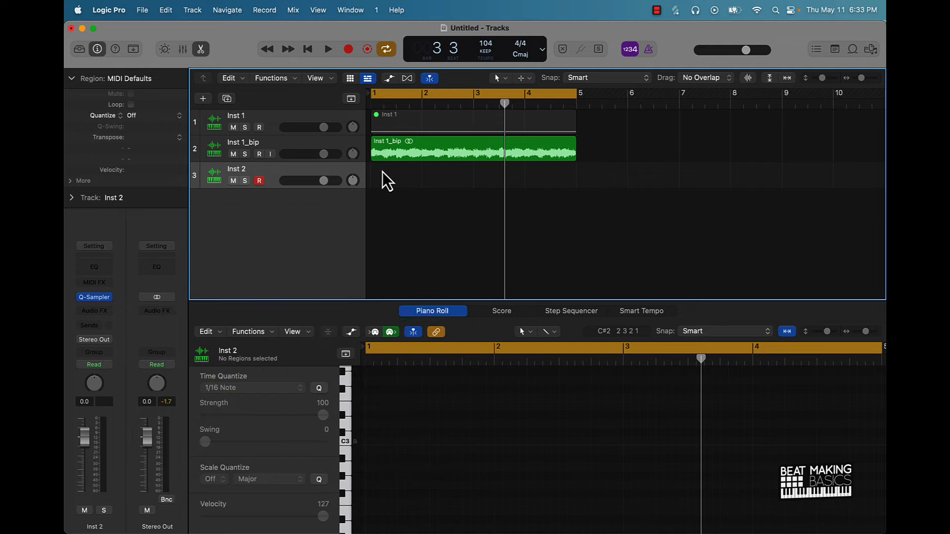
Step: Create a 16-step Step Sequencer pattern on Inst 2 from bar 1 with the clap on step 9, and play it back
{"action": "key", "text": "Return"}
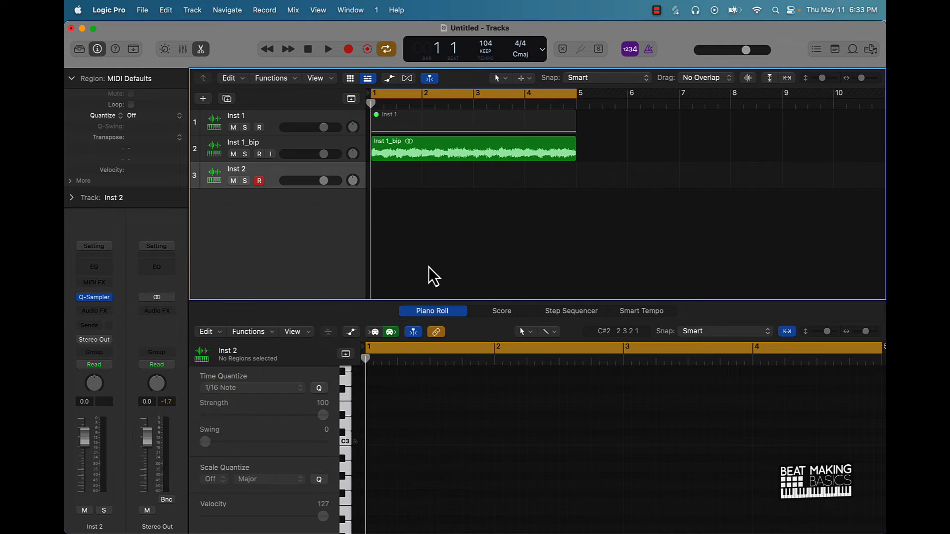
{"action": "left_click", "coordinate": [573, 312]}
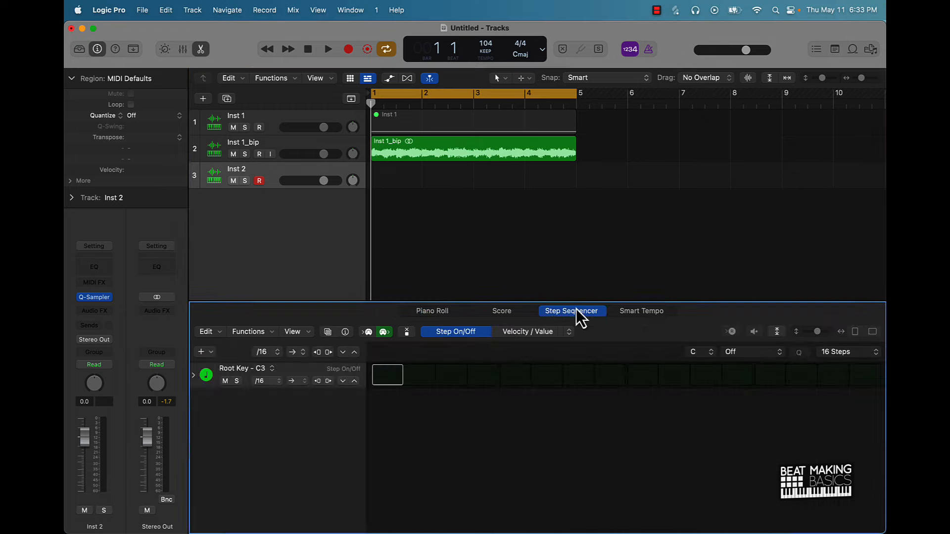
{"action": "left_click", "coordinate": [642, 376]}
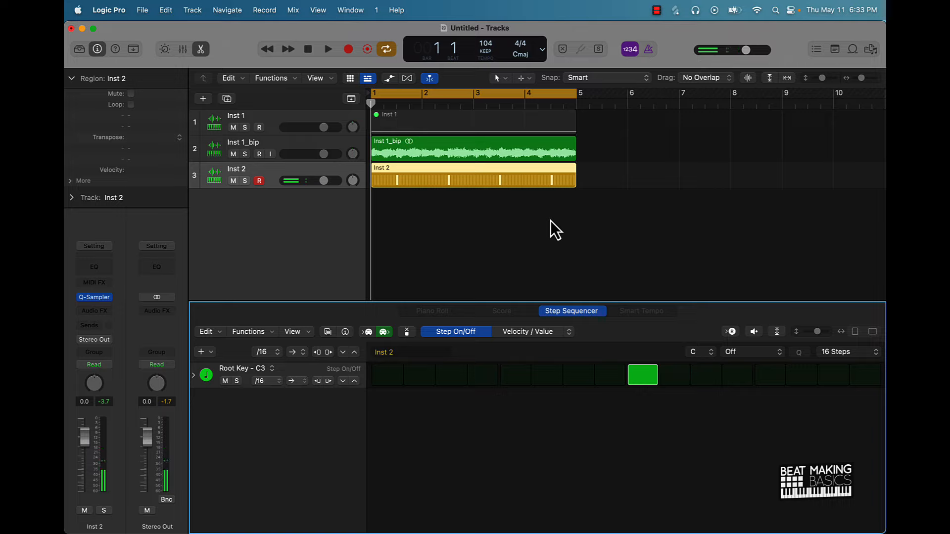
{"action": "key", "text": "space"}
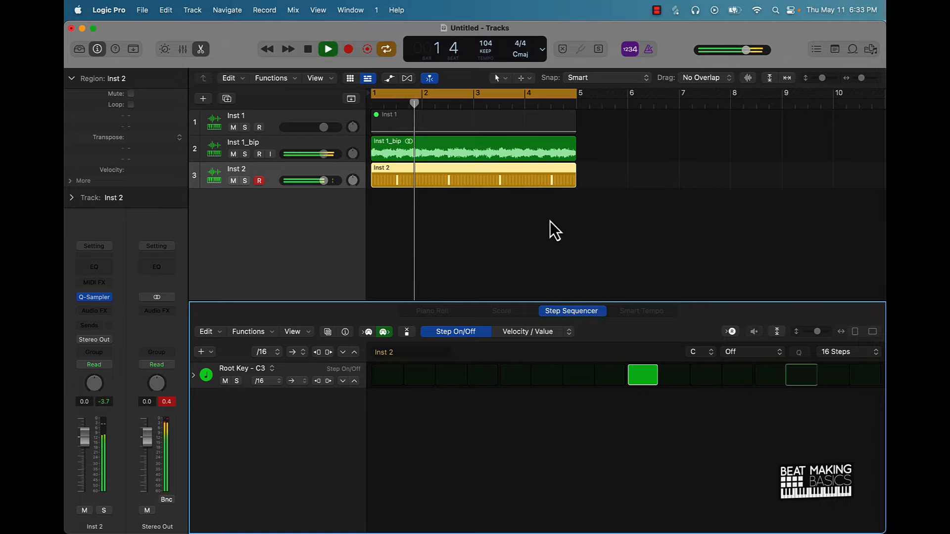
{"action": "key", "text": "space"}
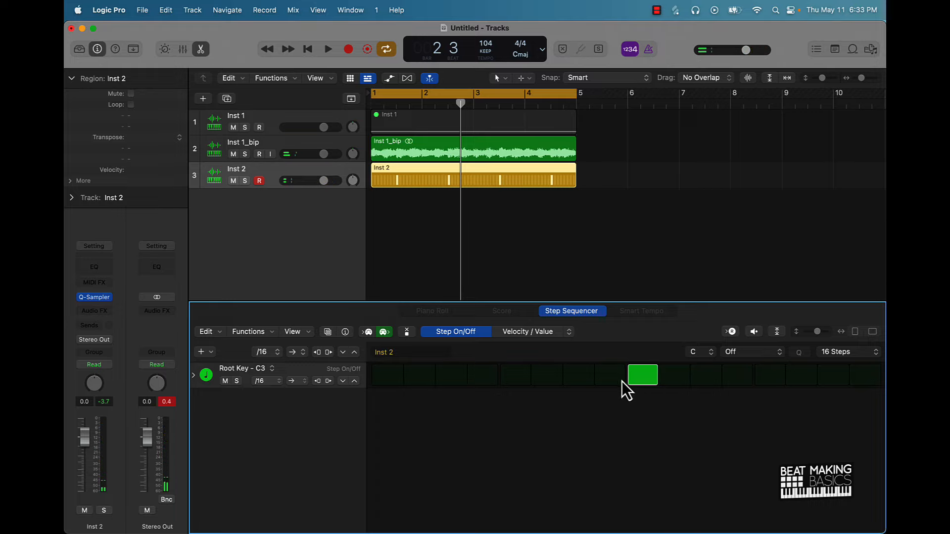
Step: Replace the clap on step 9 with claps on steps 5 and 13, and play the pattern with the sample
{"action": "left_click", "coordinate": [642, 375]}
{"action": "left_click", "coordinate": [768, 375]}
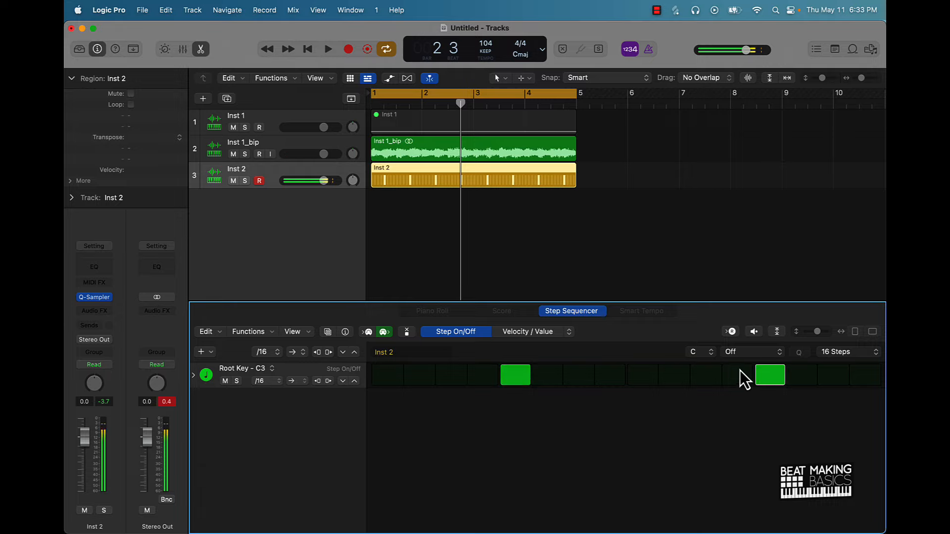
{"action": "key", "text": "space"}
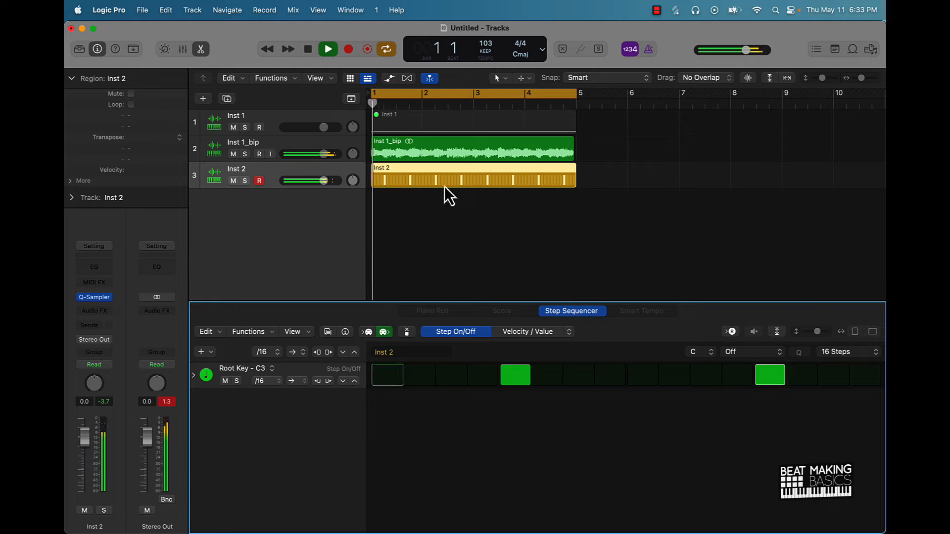
Step: Stop the playback and convert the Inst 2 clap pattern to a MIDI region
{"action": "key", "text": "space"}
{"action": "right_click", "coordinate": [455, 178]}
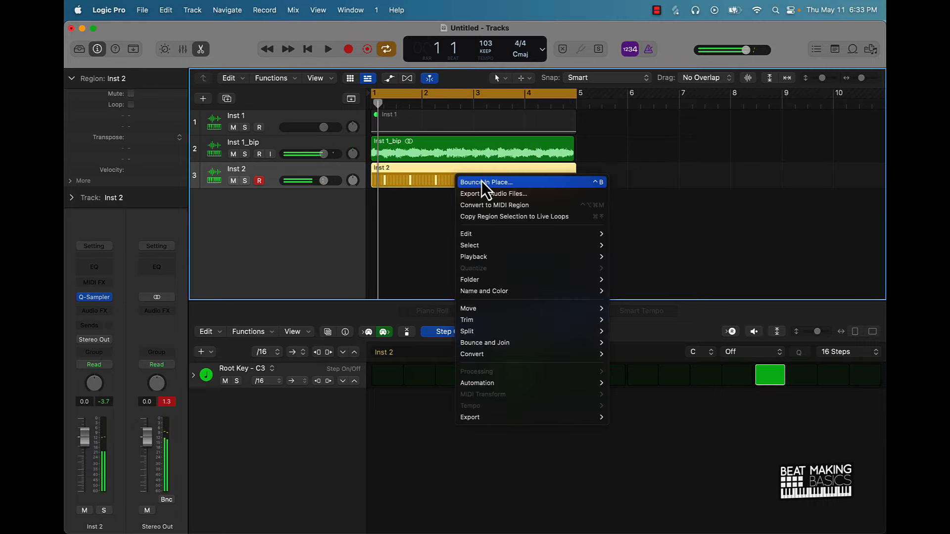
{"action": "left_click", "coordinate": [504, 207]}
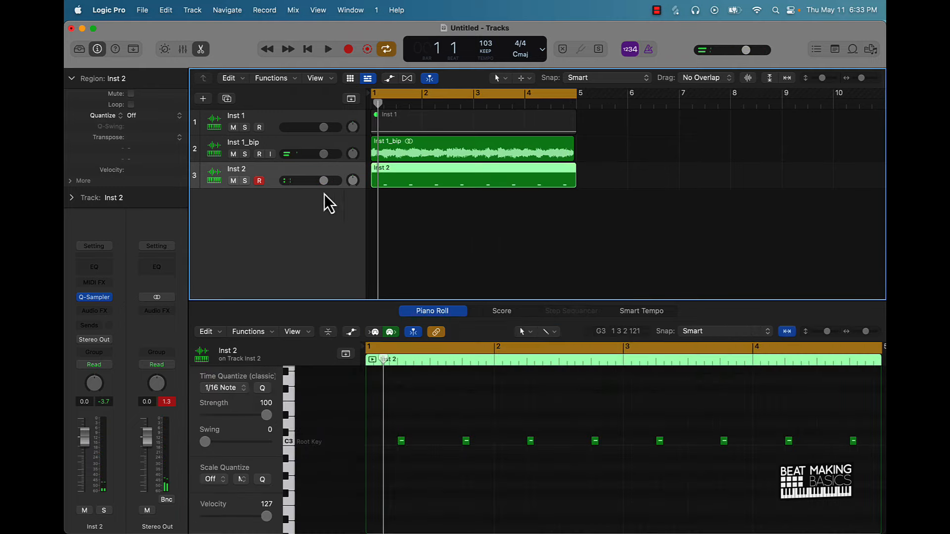
Step: Add one software instrument track with Quick Sampler (Single Sample) and move its plug-in window clear of the regions
{"action": "left_click", "coordinate": [204, 98]}
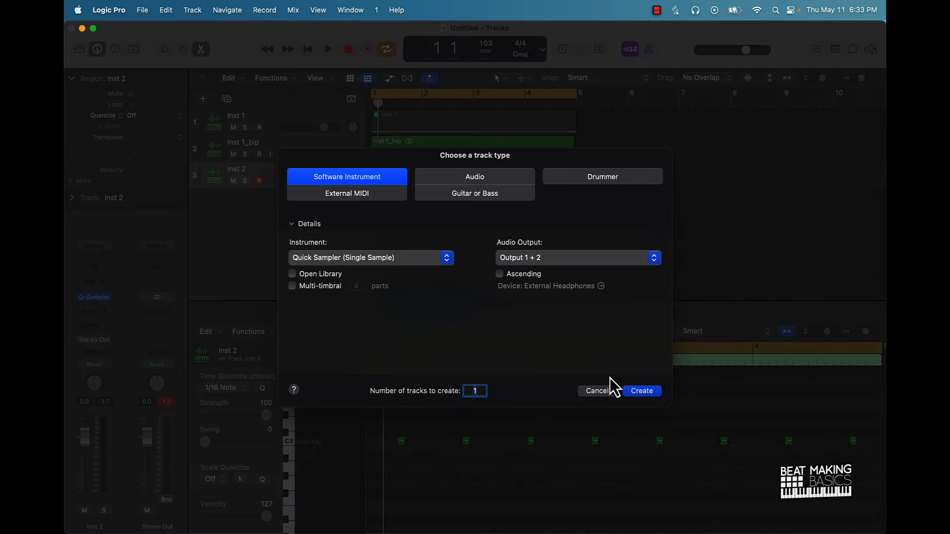
{"action": "left_click", "coordinate": [632, 391]}
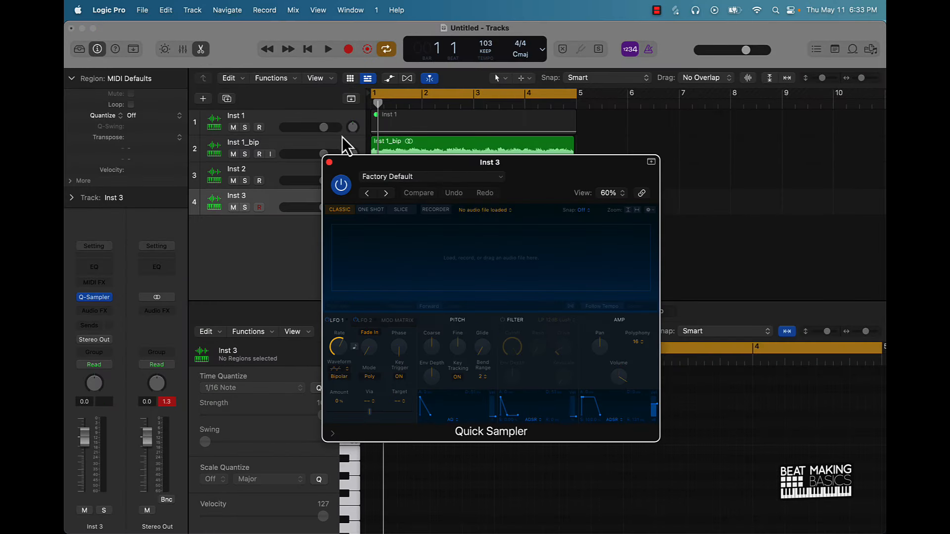
{"action": "left_click_drag", "start_coordinate": [562, 176], "coordinate": [443, 251]}
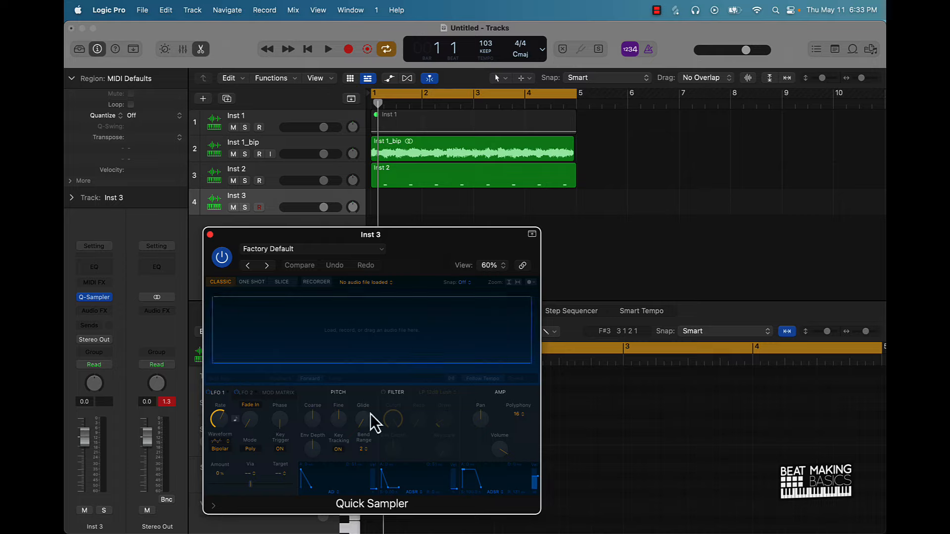
Step: Play the sample and clap in Logic Pro and audition BBL3_claps_money.wav and the PL_NI short snare one-shot from Splice against them
{"action": "mouse_move", "coordinate": [402, 520]}
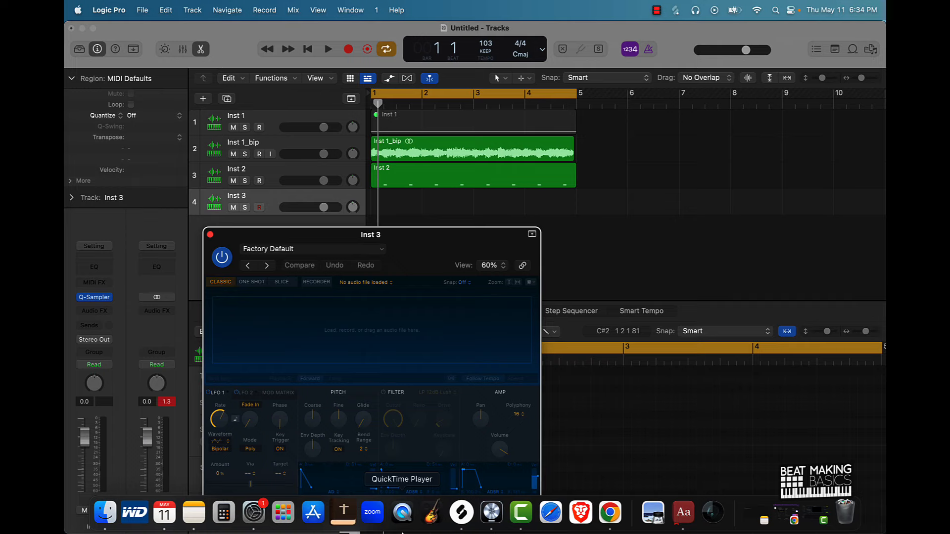
{"action": "left_click", "coordinate": [461, 512]}
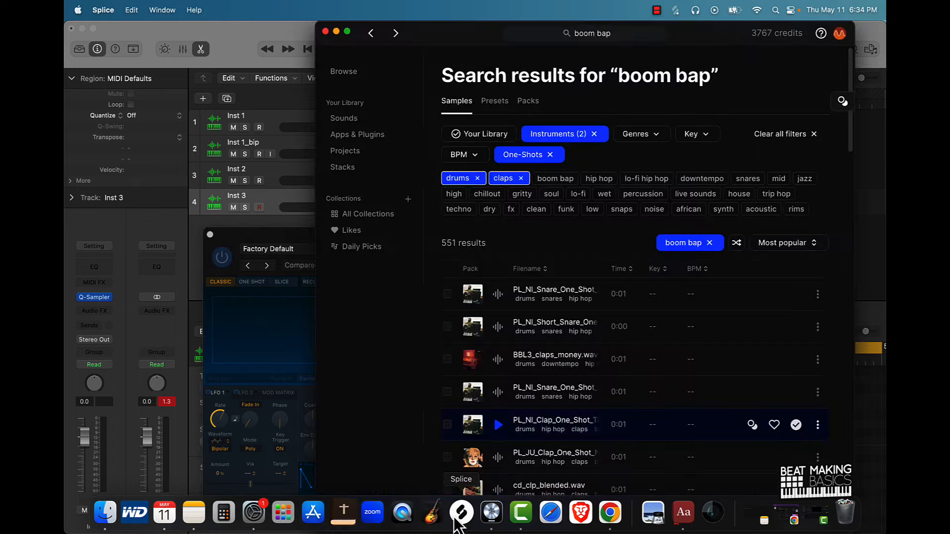
{"action": "left_click", "coordinate": [198, 224]}
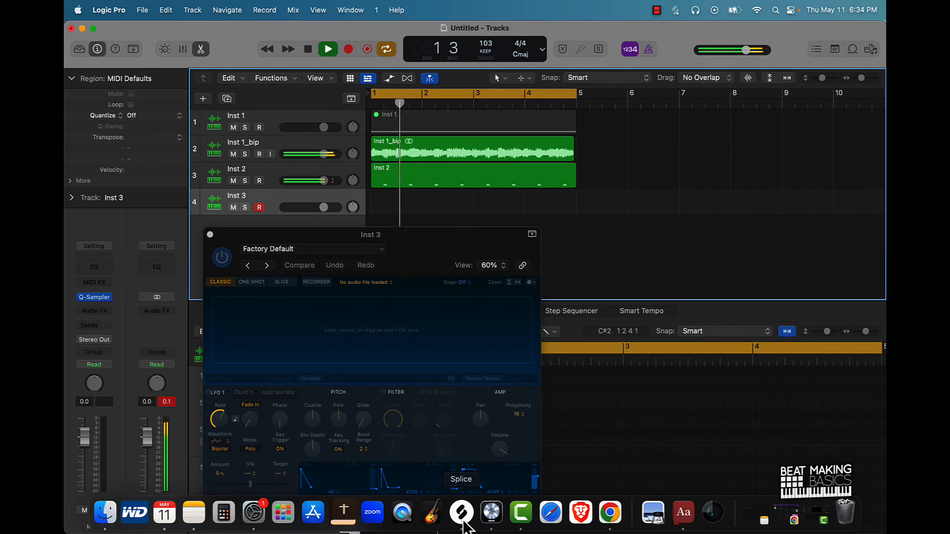
{"action": "left_click", "coordinate": [461, 512]}
{"action": "left_click", "coordinate": [498, 359]}
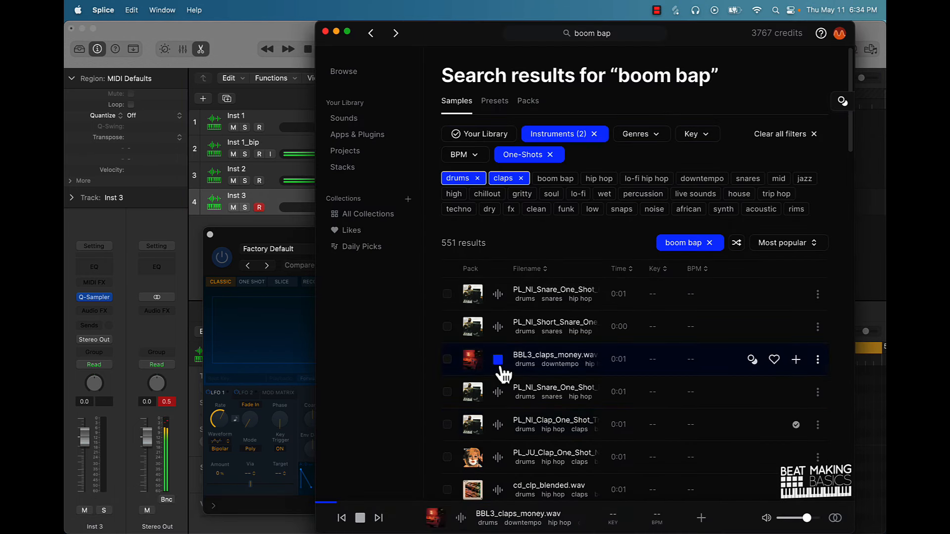
{"action": "left_click", "coordinate": [498, 327]}
Step: Add the PL_NI short snare to the Splice library, load it into the Inst 3 Quick Sampler, and stop the Logic Pro playback
{"action": "left_click", "coordinate": [795, 326]}
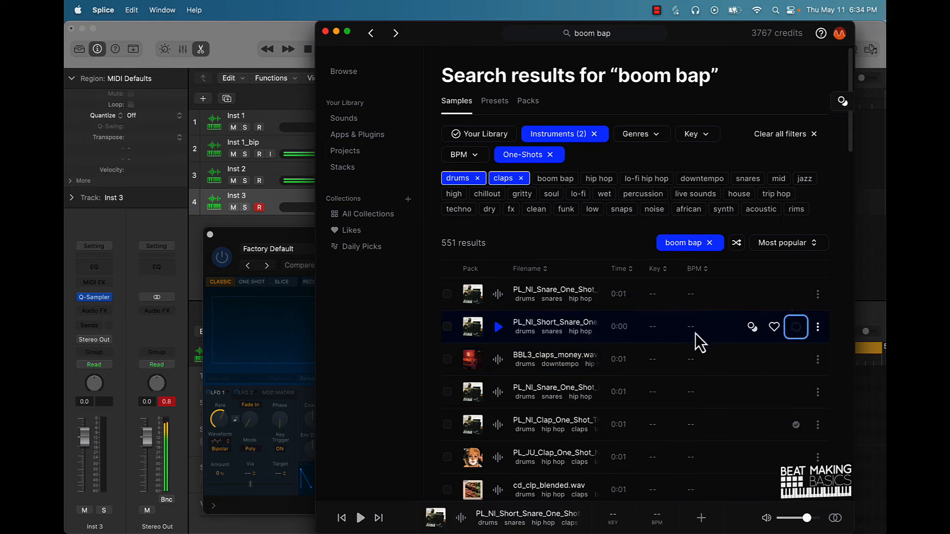
{"action": "left_click_drag", "start_coordinate": [642, 329], "coordinate": [295, 331]}
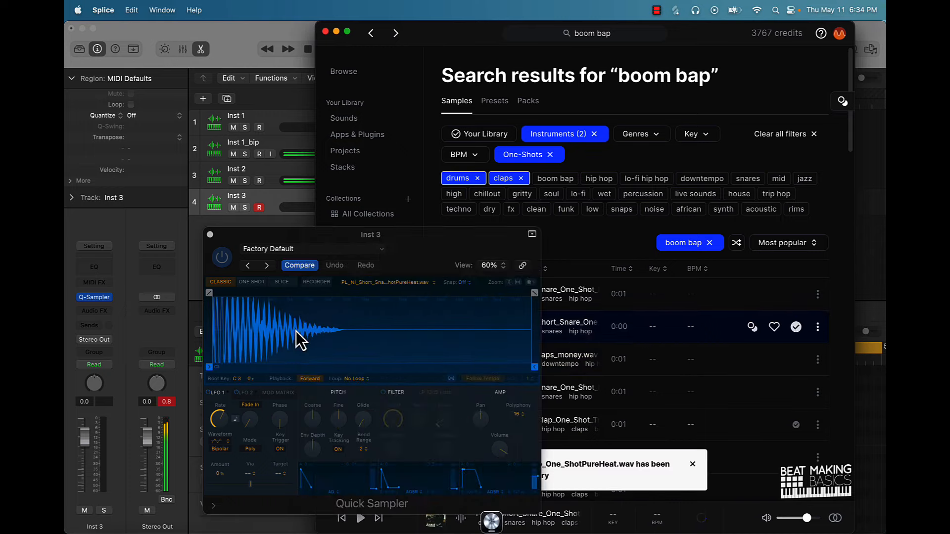
{"action": "left_click", "coordinate": [263, 224]}
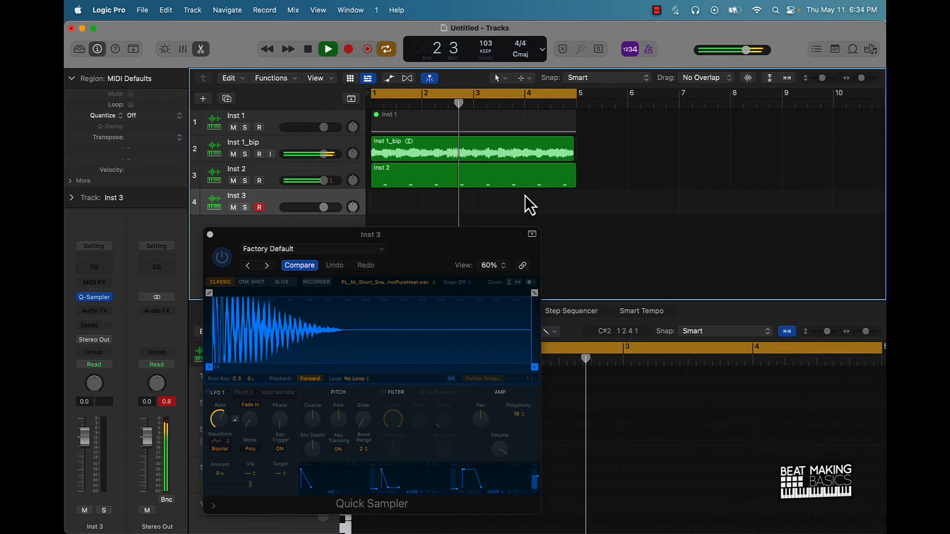
{"action": "key", "text": "space"}
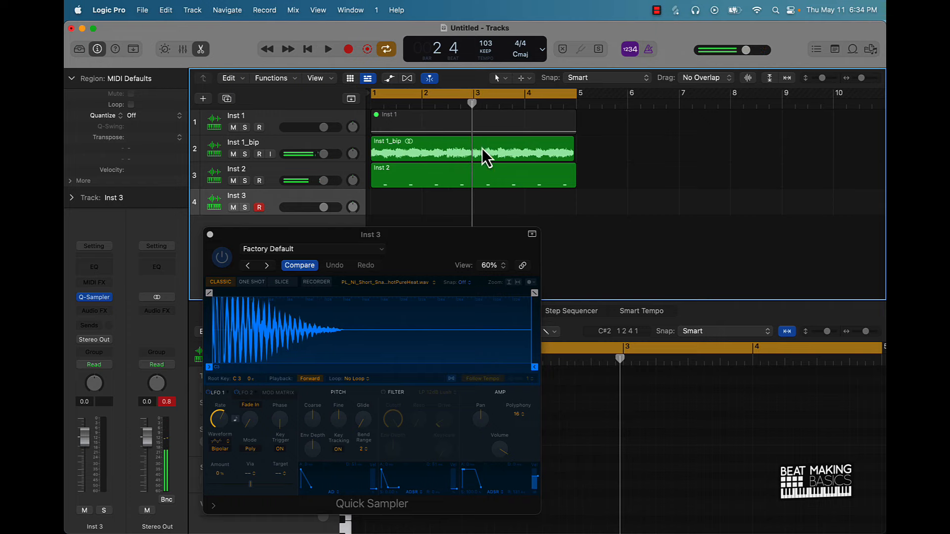
Step: Turn on Flex in Polyphonic (Auto) mode for the Inst 1_bip track and check the loop in playback
{"action": "left_click", "coordinate": [294, 142]}
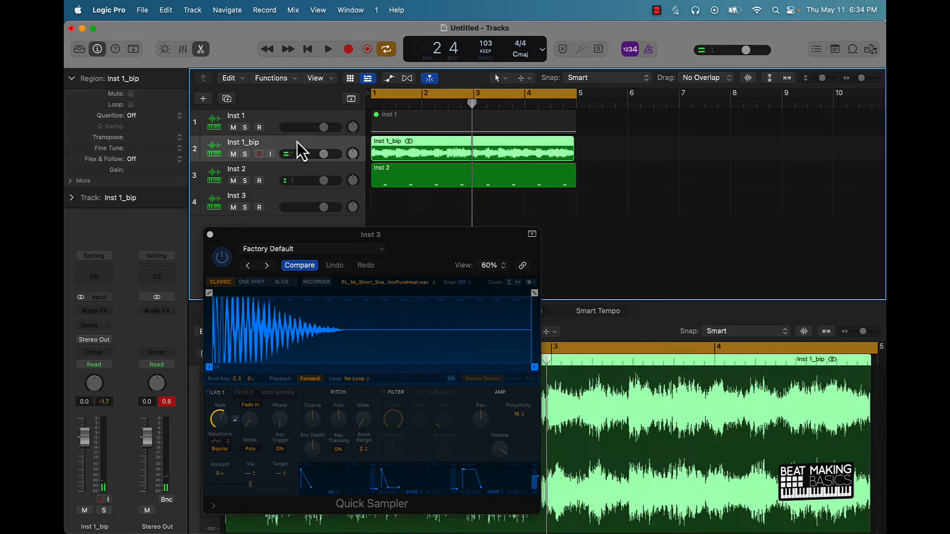
{"action": "left_click", "coordinate": [407, 79]}
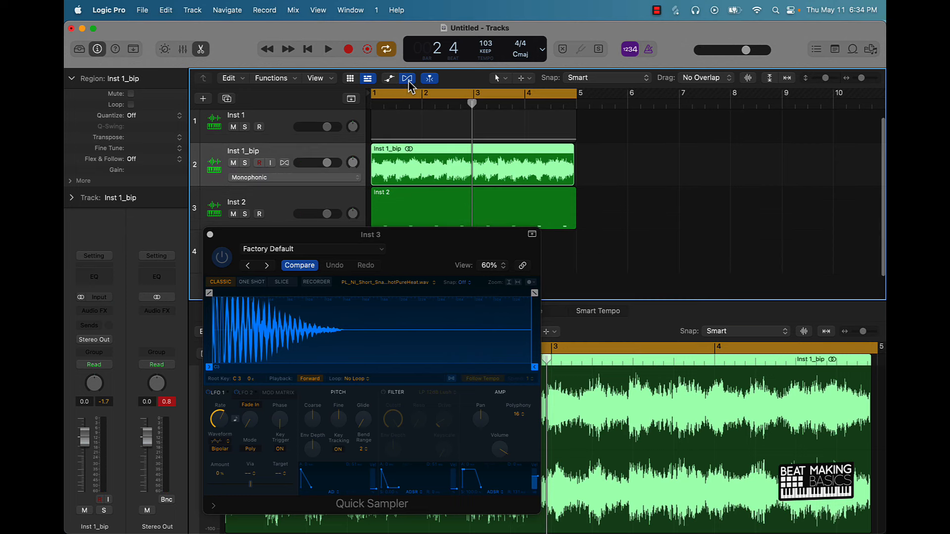
{"action": "left_click", "coordinate": [285, 163]}
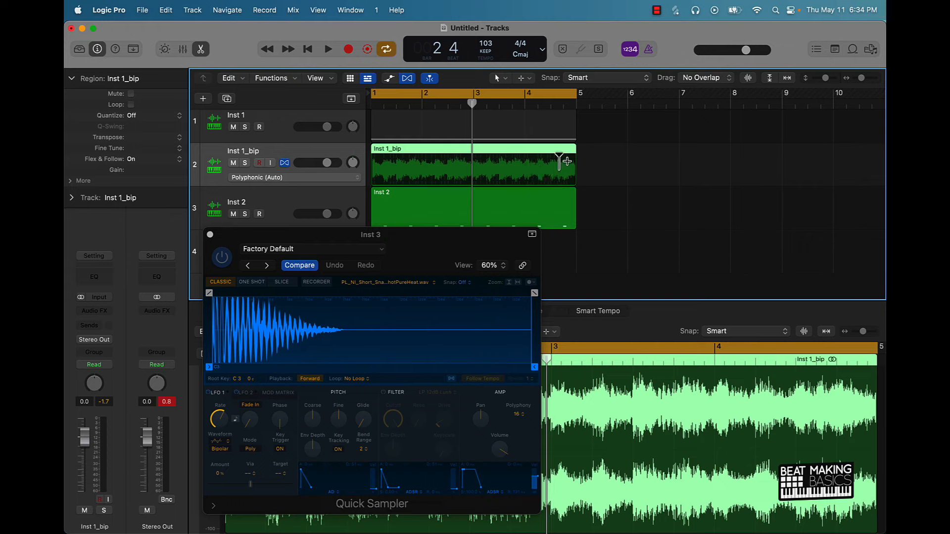
{"action": "key", "text": "space"}
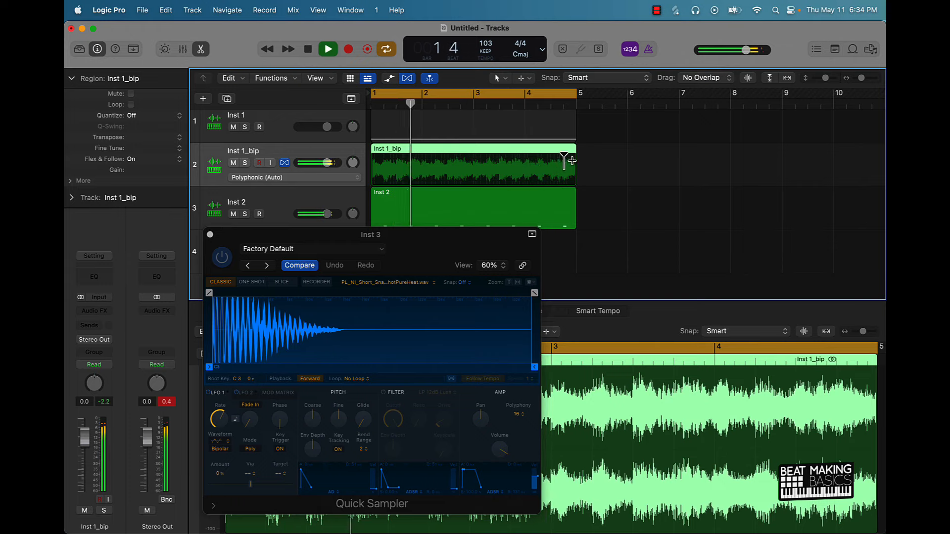
{"action": "left_click_drag", "start_coordinate": [435, 249], "coordinate": [447, 321]}
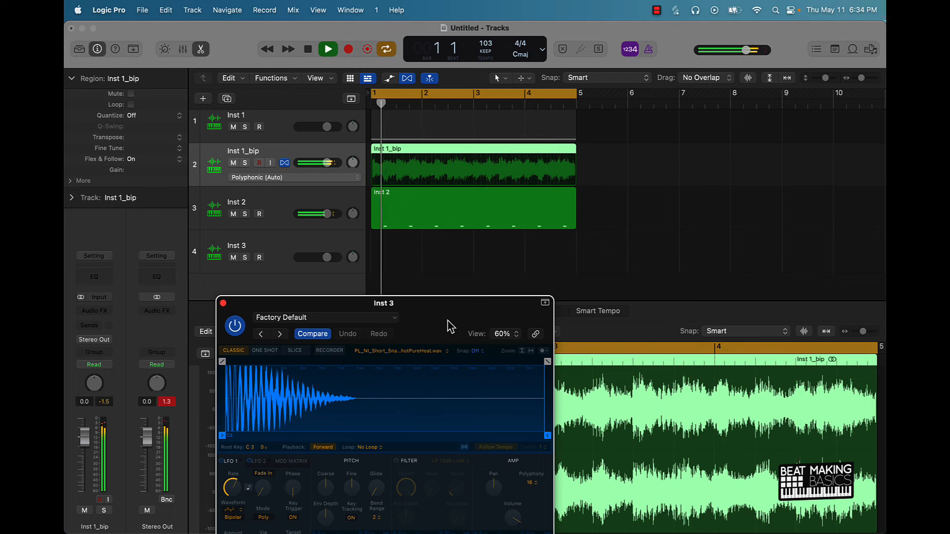
{"action": "key", "text": "space"}
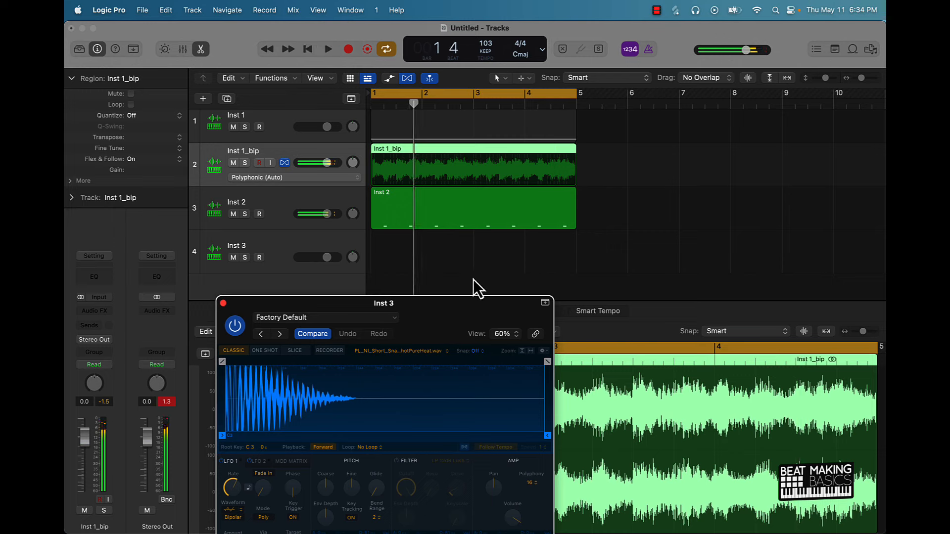
Step: Open Musical Typing for the Inst 3 track and try out the snare at different pitches and octaves
{"action": "key", "text": "super+k"}
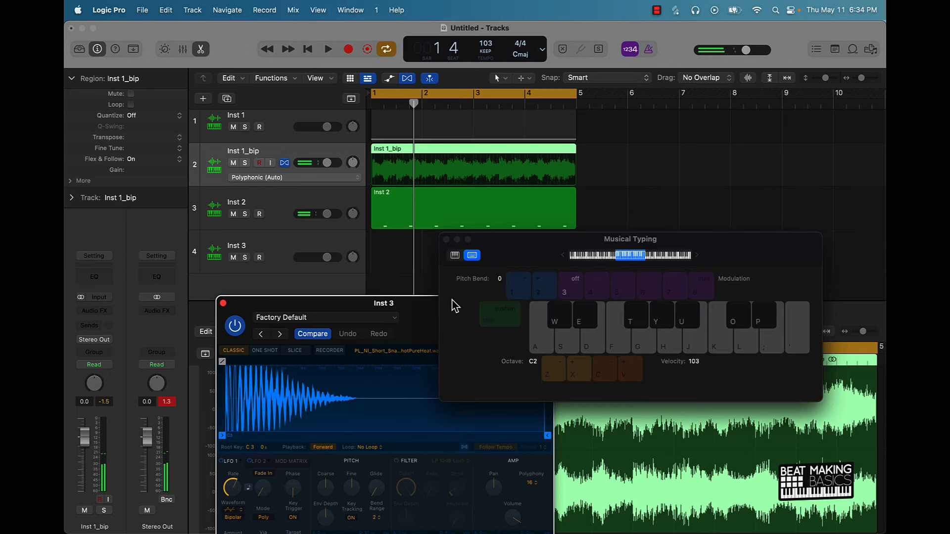
{"action": "left_click", "coordinate": [298, 243]}
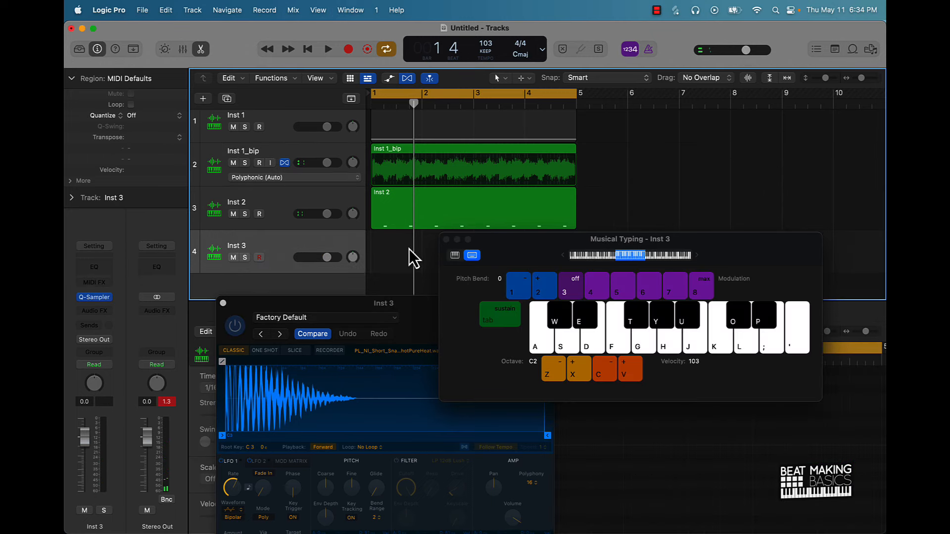
{"action": "key", "text": "k"}
{"action": "key", "text": "k"}
{"action": "key", "text": "k"}
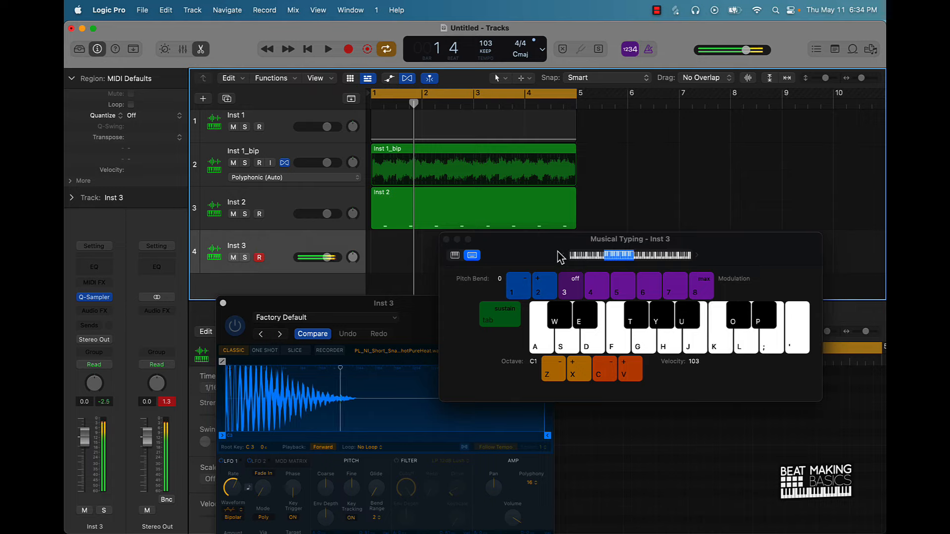
{"action": "key", "text": "k"}
{"action": "key", "text": "k"}
{"action": "key", "text": "k"}
{"action": "key", "text": "k"}
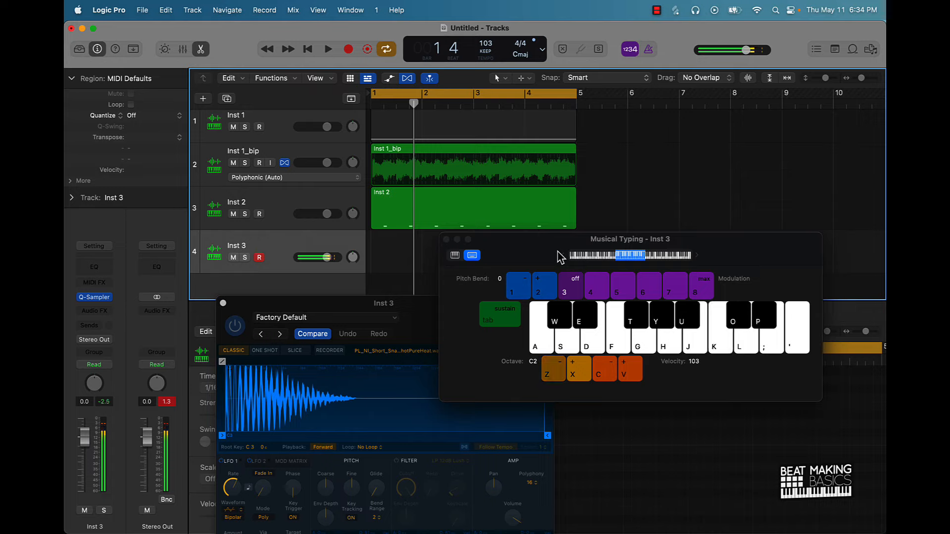
{"action": "key", "text": "k"}
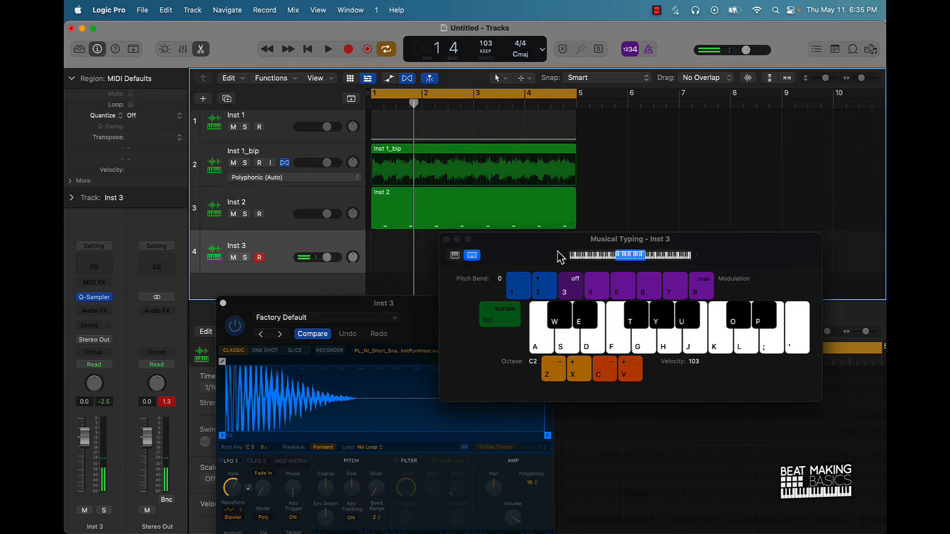
{"action": "key", "text": "apostrophe"}
{"action": "key", "text": "s"}
{"action": "key", "text": "a"}
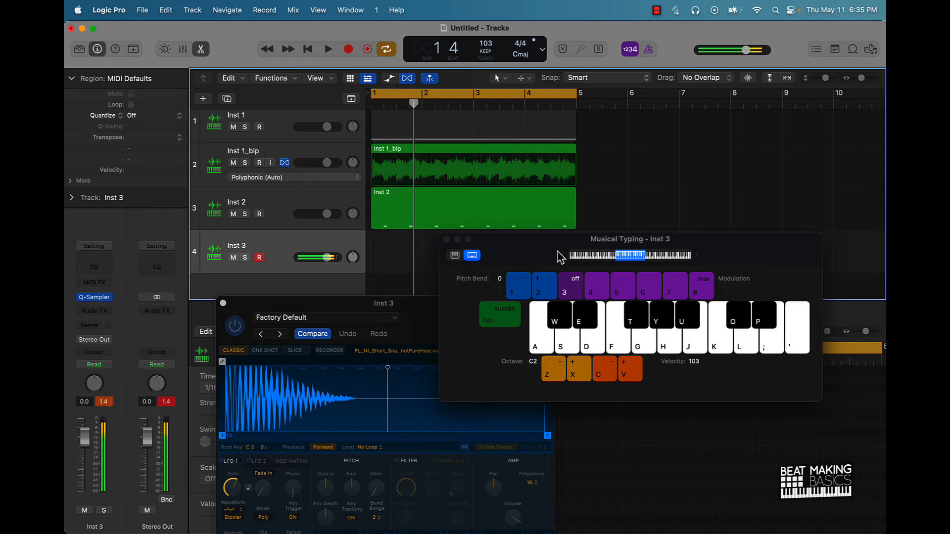
Step: Switch Musical Typing to the piano keyboard view, test the snare on C3, close the Quick Sampler window, and move the keyboard beside the regions
{"action": "left_click", "coordinate": [455, 255]}
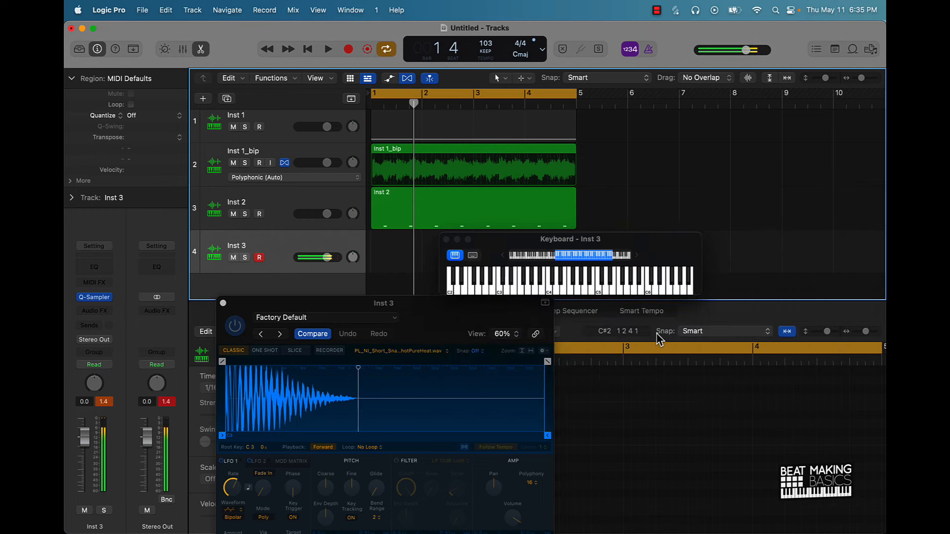
{"action": "key", "text": "a"}
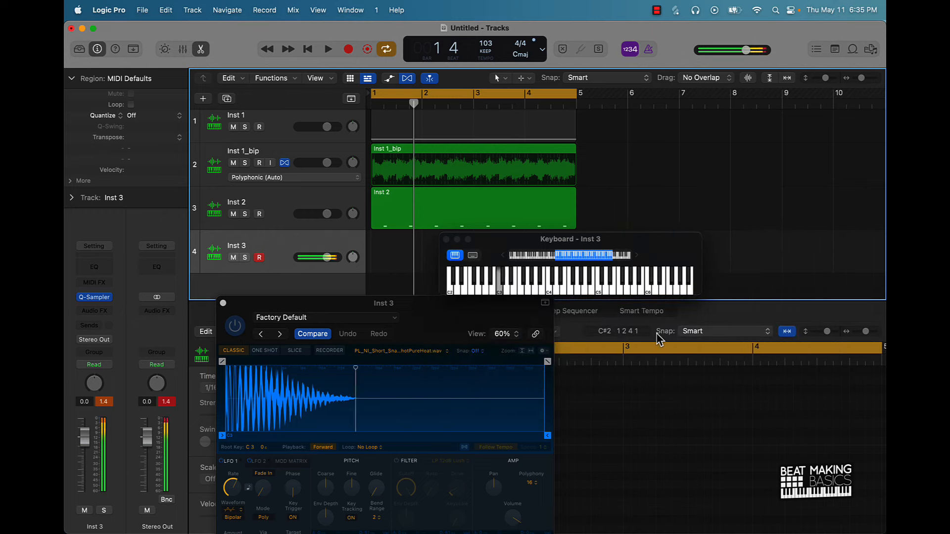
{"action": "left_click", "coordinate": [224, 302]}
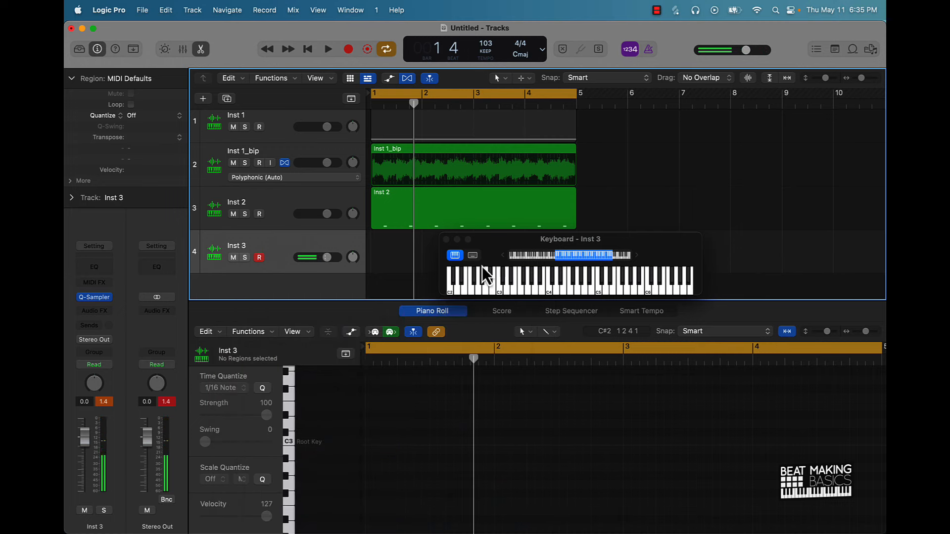
{"action": "left_click_drag", "start_coordinate": [500, 254], "coordinate": [682, 165]}
Step: Record a four-bar snare pattern on C3 into the Inst 3 track from bar 1, and stop the recording
{"action": "key", "text": "r"}
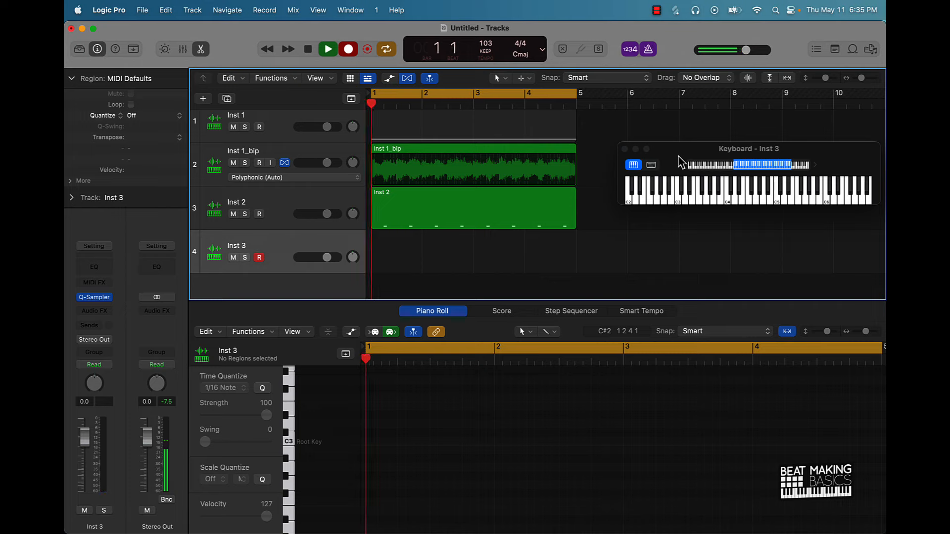
{"action": "key", "text": "a"}
{"action": "key", "text": "a"}
{"action": "key", "text": "a"}
{"action": "key", "text": "a"}
{"action": "key", "text": "a"}
{"action": "key", "text": "a"}
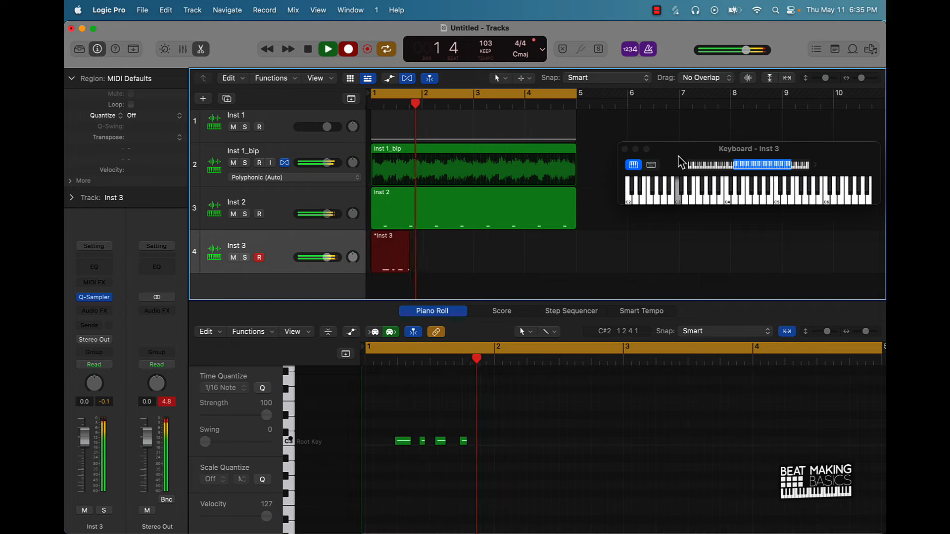
{"action": "key", "text": "a"}
{"action": "key", "text": "a"}
{"action": "key", "text": "a"}
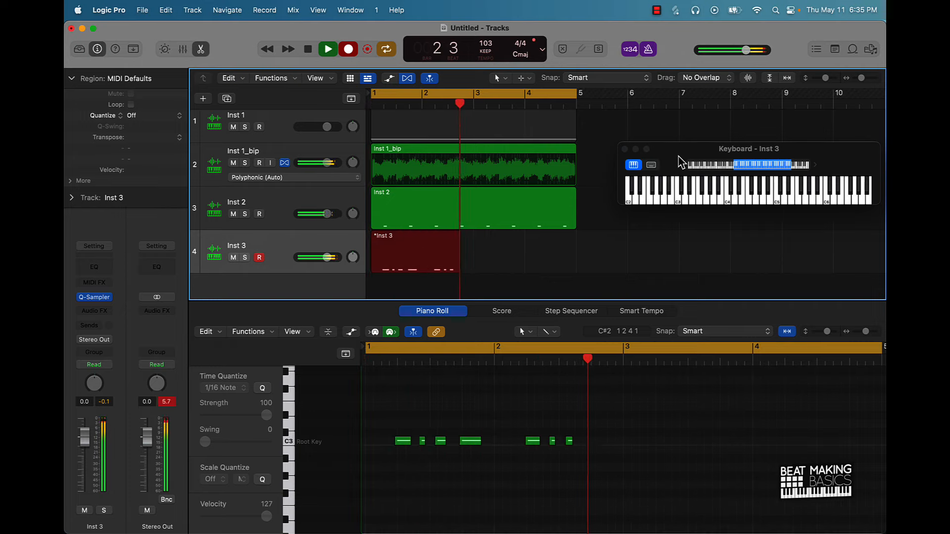
{"action": "key", "text": "a"}
{"action": "key", "text": "a"}
{"action": "key", "text": "a"}
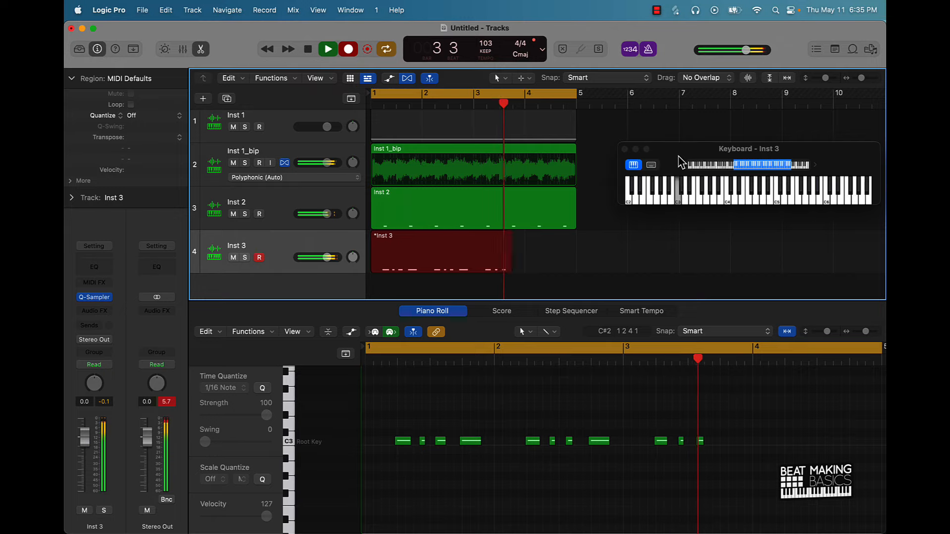
{"action": "key", "text": "a"}
{"action": "key", "text": "a"}
{"action": "key", "text": "a"}
{"action": "key", "text": "a"}
{"action": "key", "text": "a"}
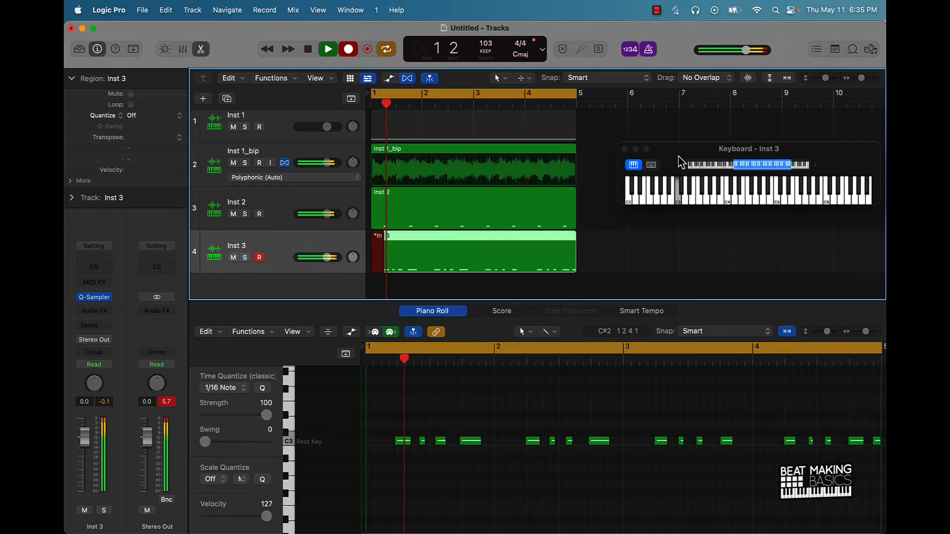
{"action": "key", "text": "space"}
Step: Stop playback and quantize all notes in the Inst 3 snare region to 1/16 Swing A
{"action": "left_click", "coordinate": [622, 432]}
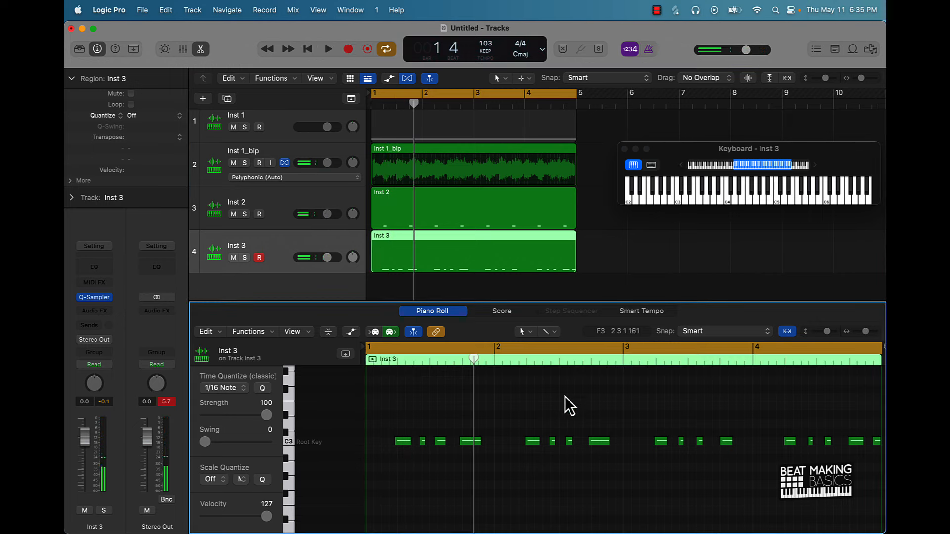
{"action": "key", "text": "super+a"}
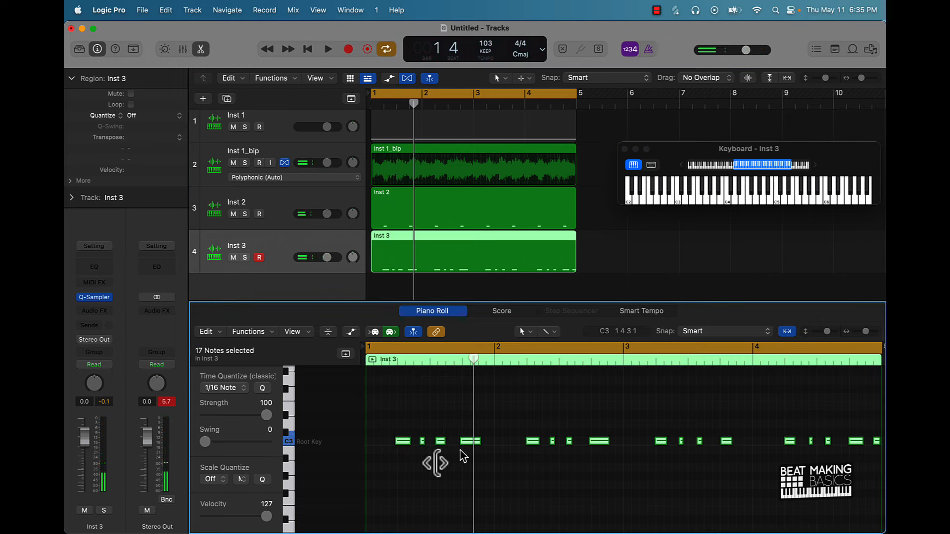
{"action": "left_click", "coordinate": [234, 388]}
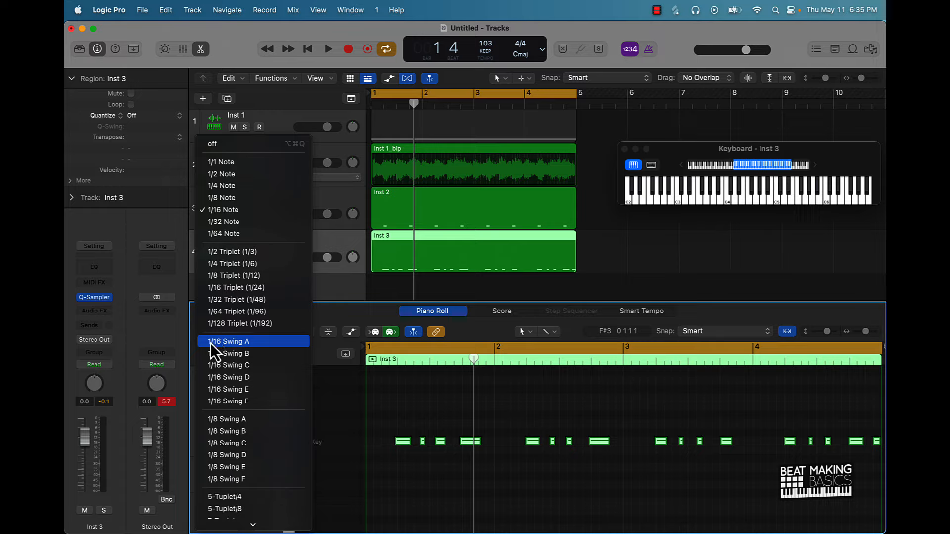
{"action": "left_click", "coordinate": [255, 349]}
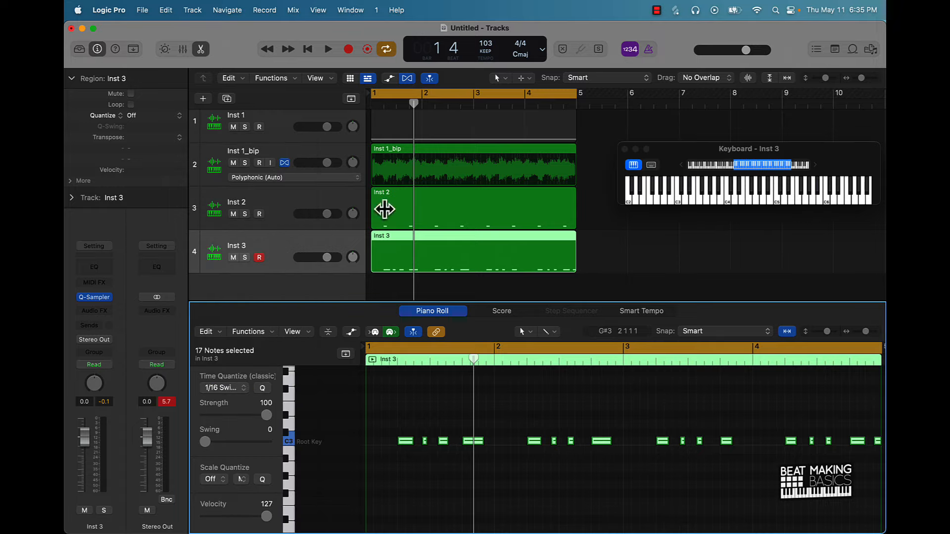
Step: Quantize all notes in the Inst 2 clap region to 1/8 Swing A and deselect the region
{"action": "left_click", "coordinate": [295, 205]}
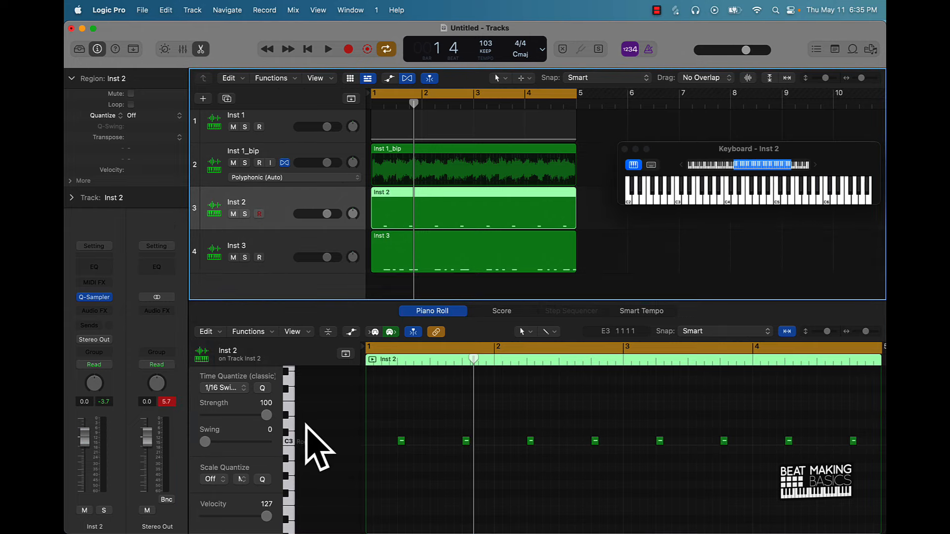
{"action": "left_click", "coordinate": [230, 387]}
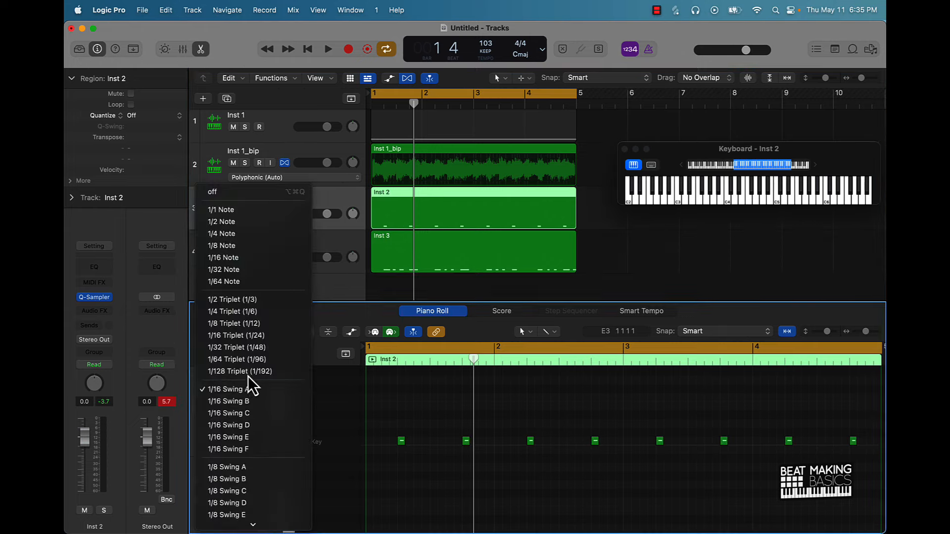
{"action": "left_click", "coordinate": [224, 470]}
{"action": "key", "text": "super+a"}
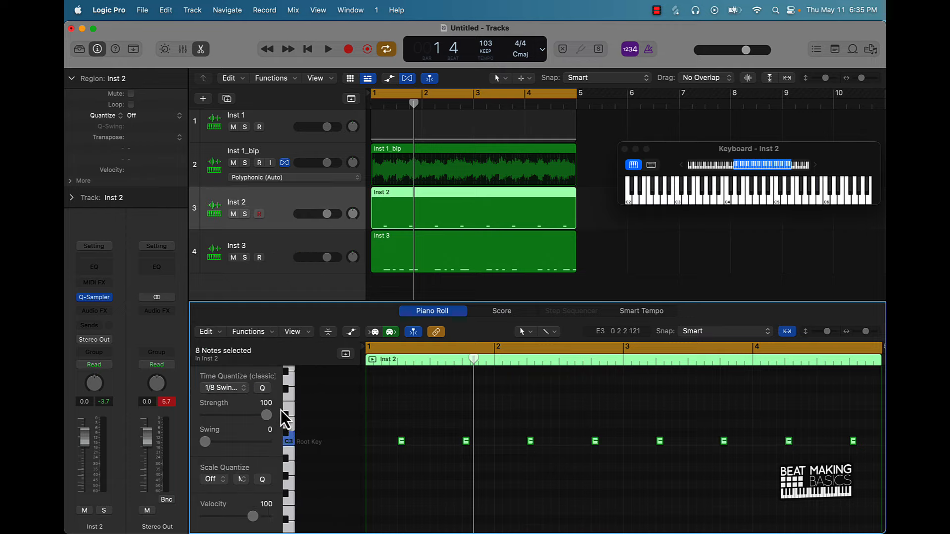
{"action": "left_click", "coordinate": [262, 388]}
{"action": "left_click", "coordinate": [589, 416]}
{"action": "left_click", "coordinate": [633, 250]}
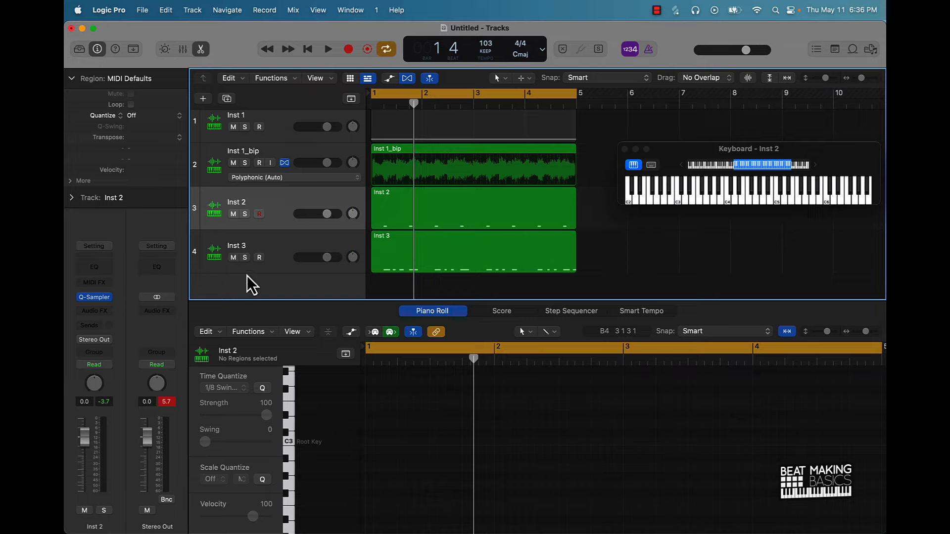
Step: Rename the Inst 3 track as Snare
{"action": "left_click", "coordinate": [272, 250]}
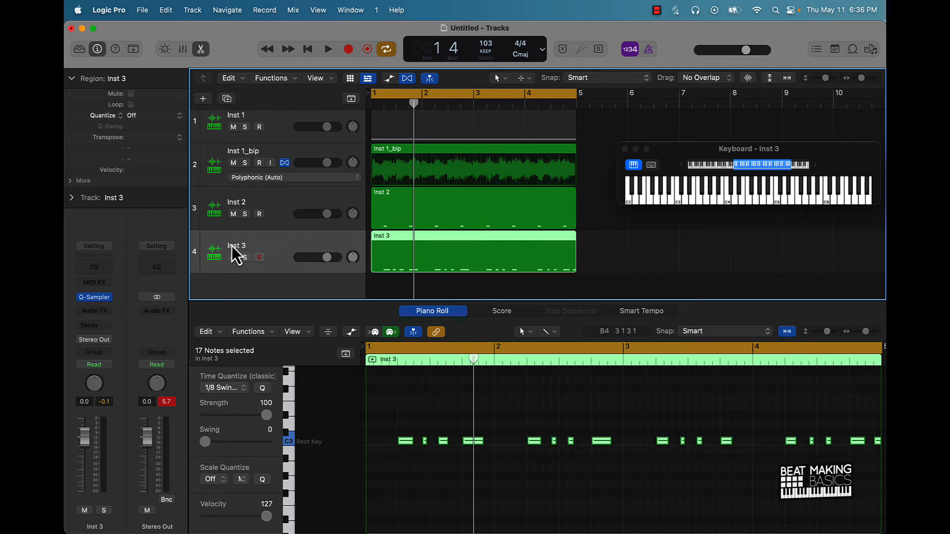
{"action": "double_click", "coordinate": [237, 245]}
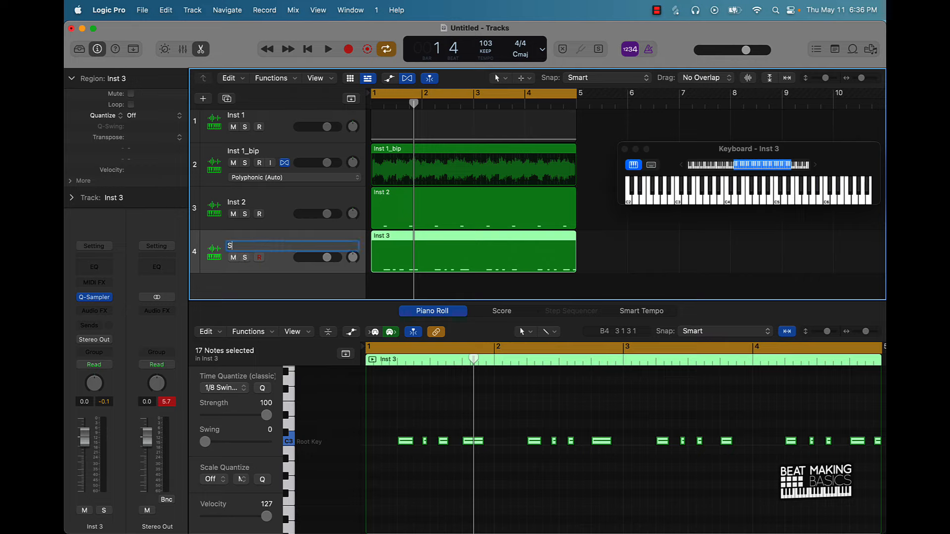
{"action": "key", "text": "Return"}
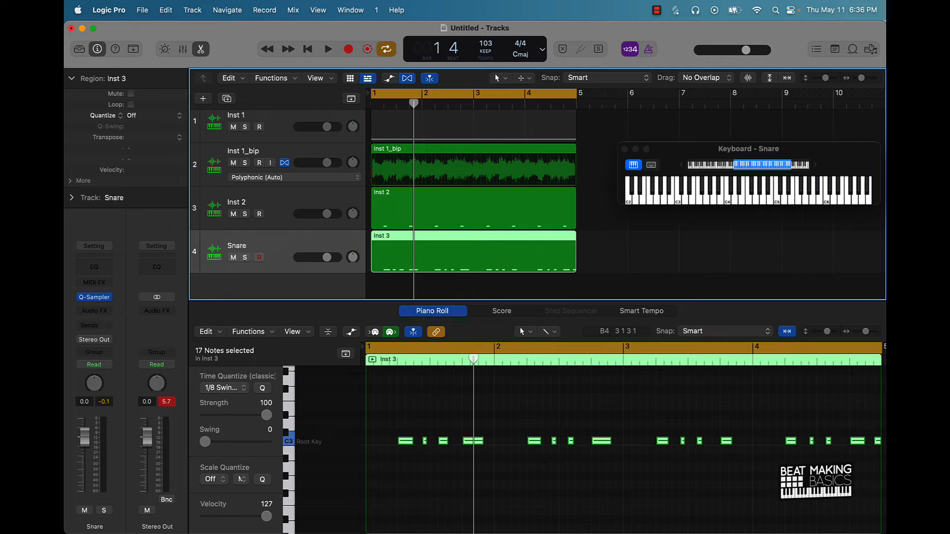
Step: Rename the Inst 2 track as Clap, and name the selected regions after their tracks
{"action": "left_click", "coordinate": [244, 204]}
{"action": "double_click", "coordinate": [276, 204]}
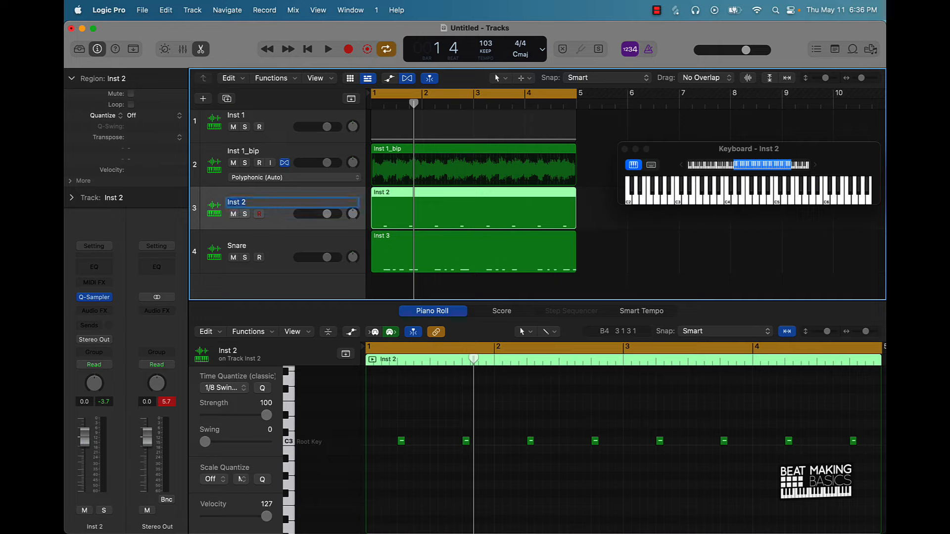
{"action": "key", "text": "Return"}
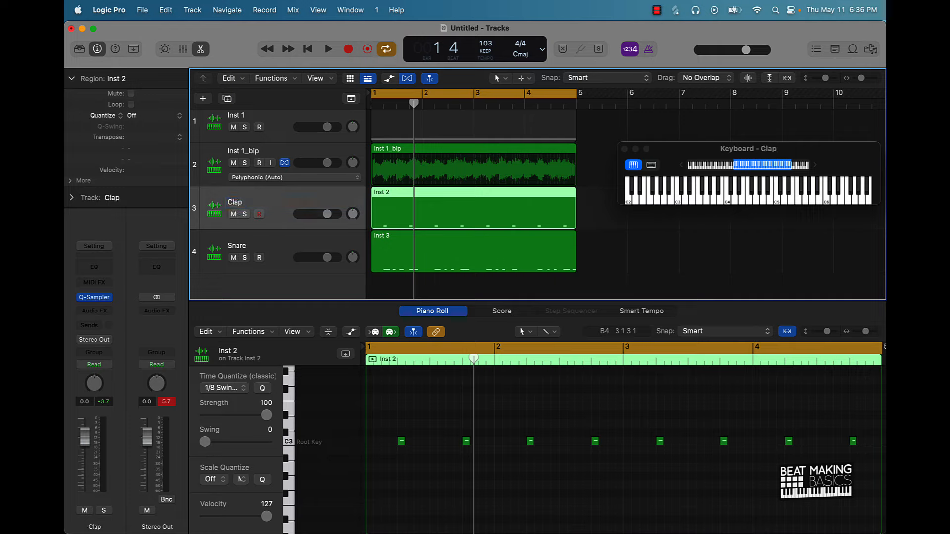
{"action": "key", "text": "super+a"}
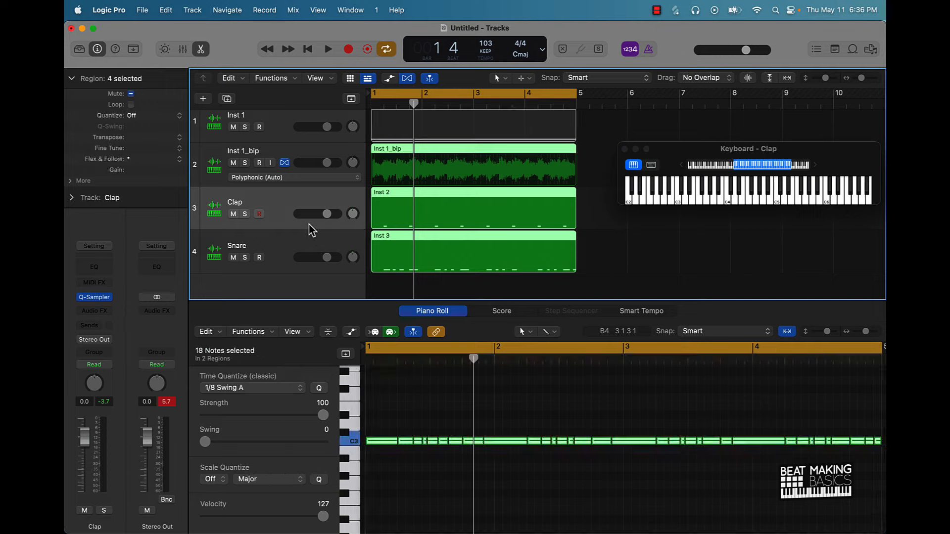
{"action": "left_click", "coordinate": [616, 251]}
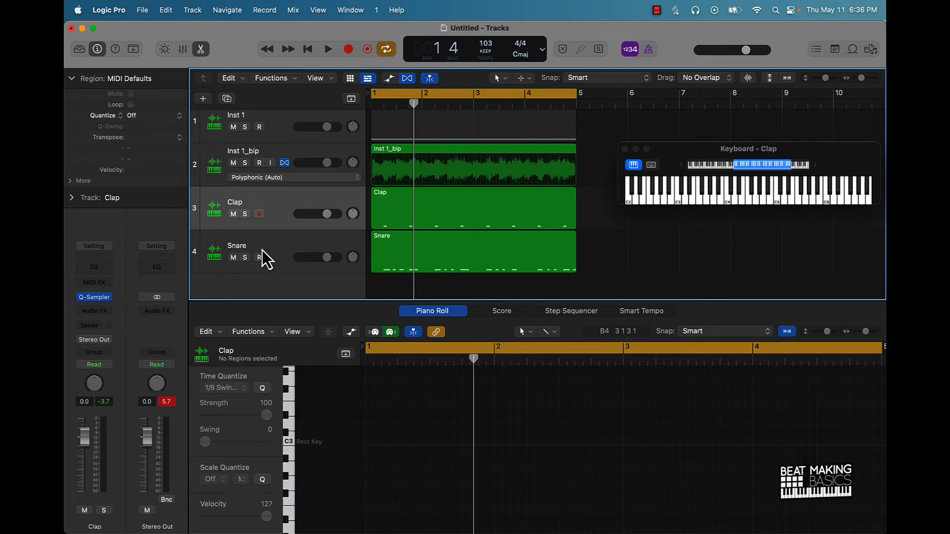
Step: Create one software instrument track with Quick Sampler (Single Sample) and move the plug-in window aside
{"action": "left_click", "coordinate": [204, 98]}
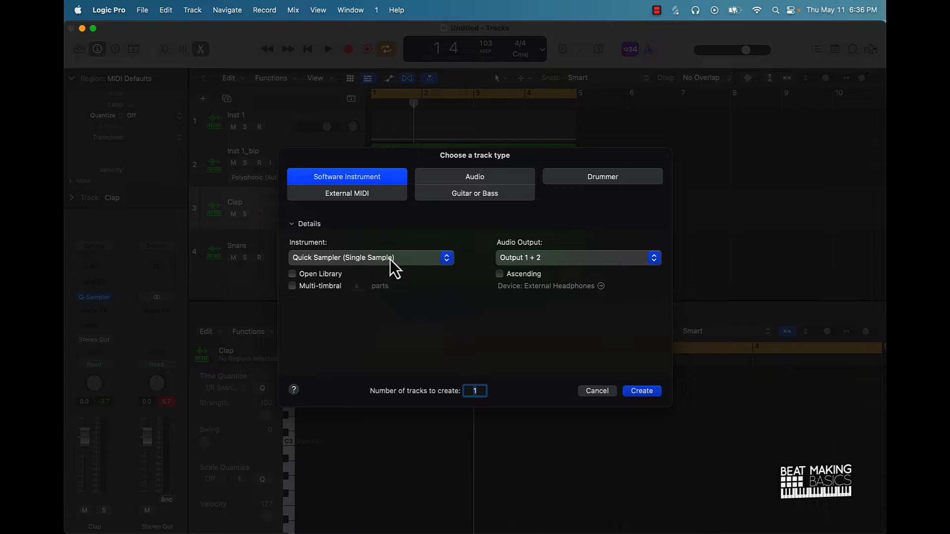
{"action": "left_click", "coordinate": [646, 394]}
{"action": "left_click_drag", "start_coordinate": [402, 147], "coordinate": [345, 134]}
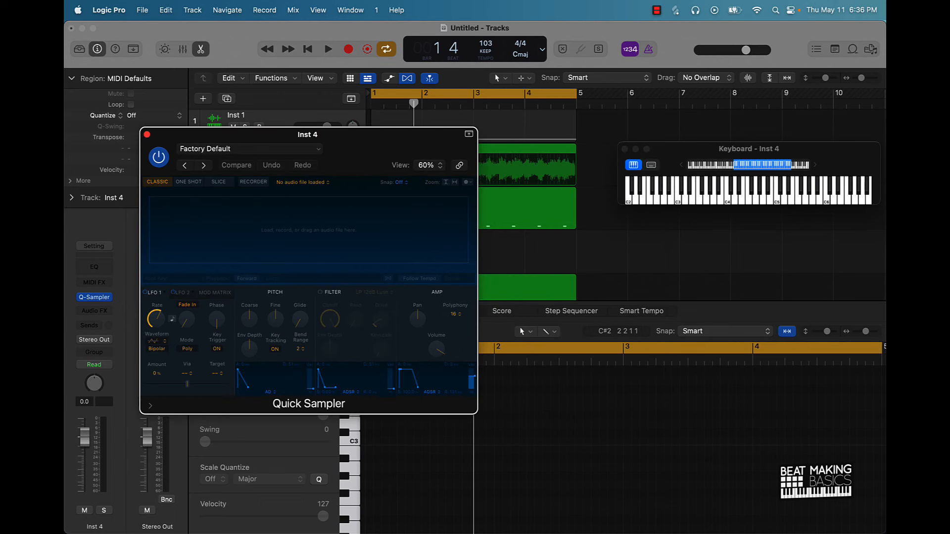
Step: Switch to Splice and replace the claps filter with hats in the boom bap drum one-shots
{"action": "left_click", "coordinate": [467, 521]}
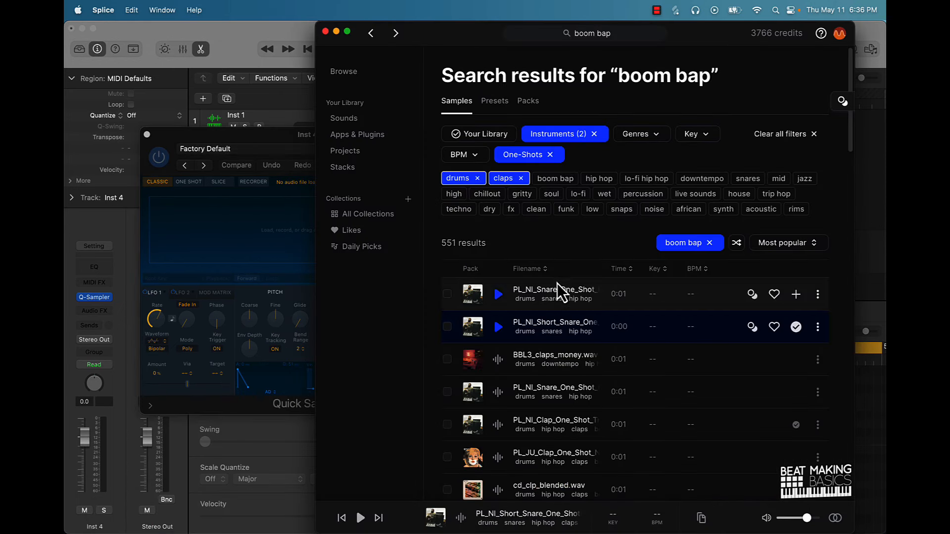
{"action": "left_click", "coordinate": [521, 179]}
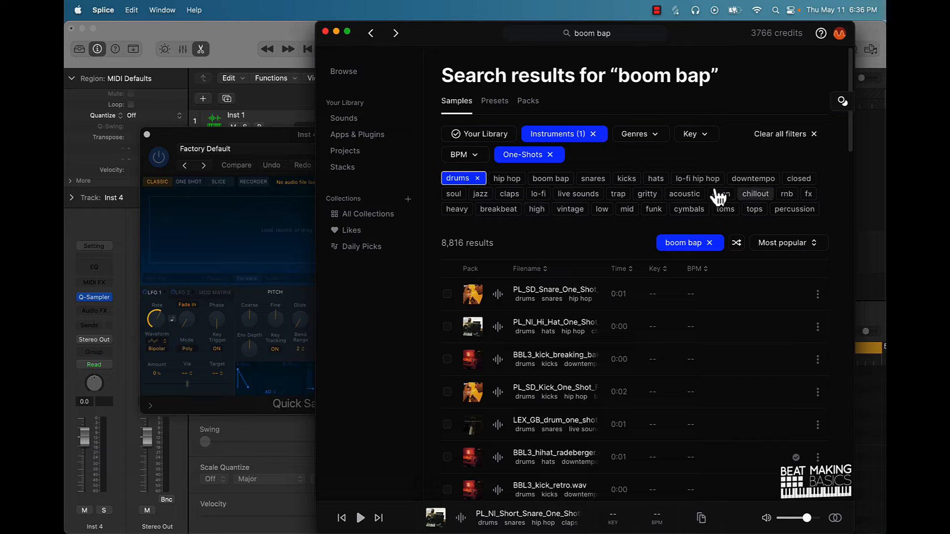
{"action": "left_click", "coordinate": [655, 178]}
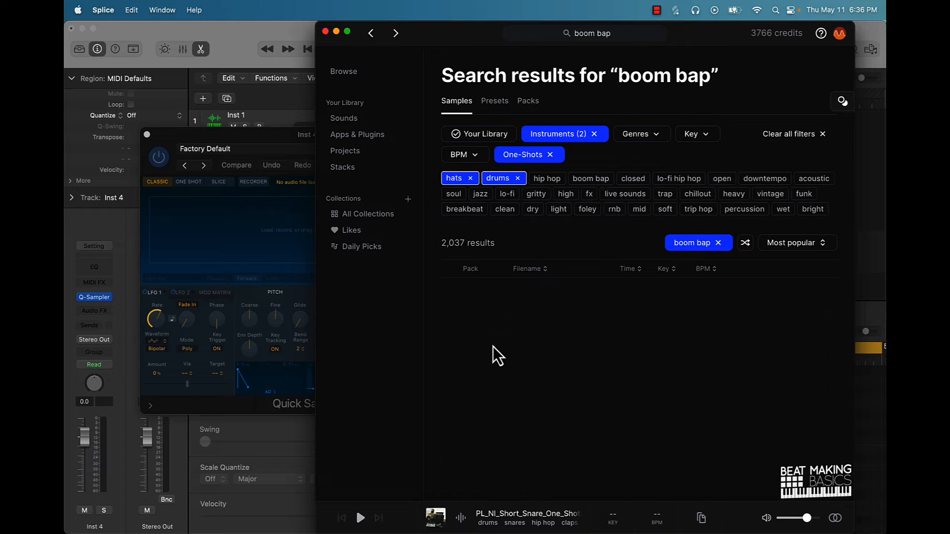
Step: Audition the first four hi-hat one-shots, including BBL3_hihat_river.wav and BBL3_hihat_radeberger.wav
{"action": "left_click", "coordinate": [499, 391]}
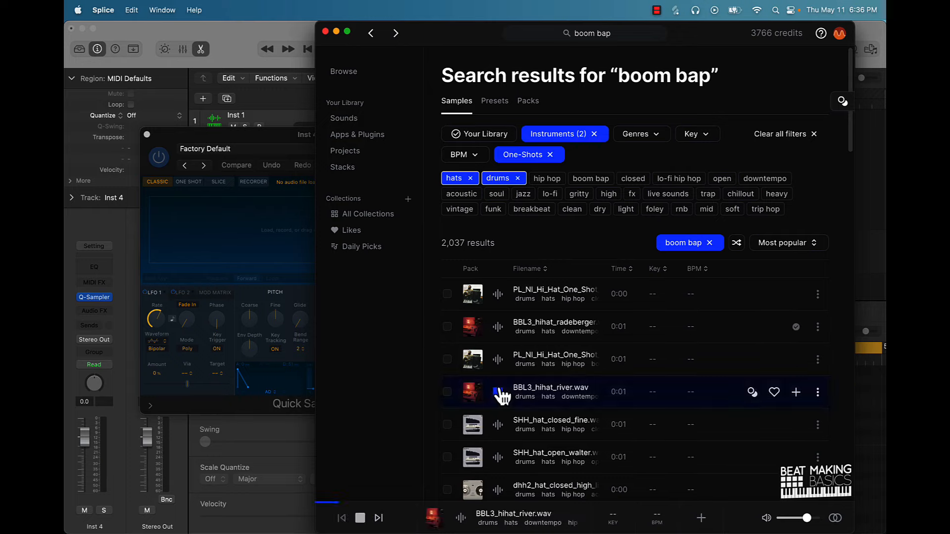
{"action": "left_click", "coordinate": [499, 360]}
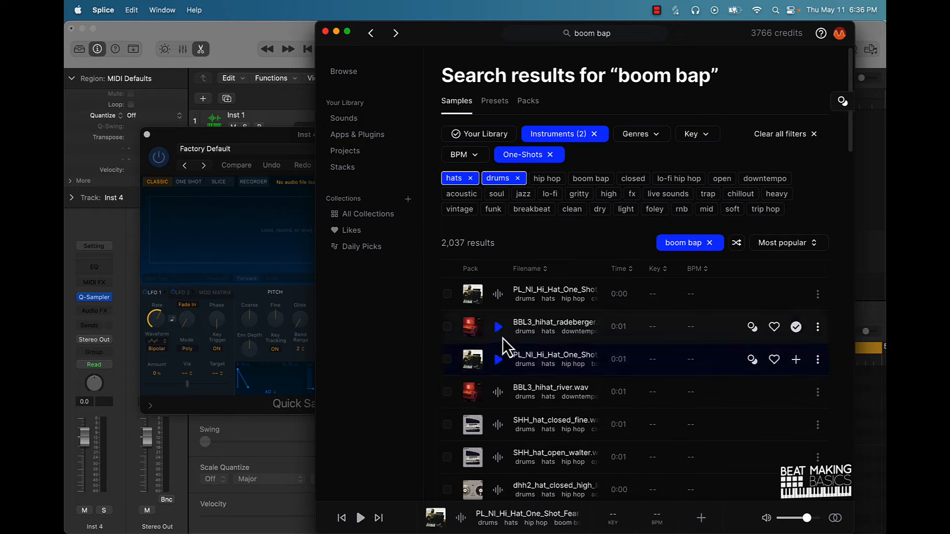
{"action": "left_click", "coordinate": [499, 328]}
{"action": "left_click", "coordinate": [500, 329]}
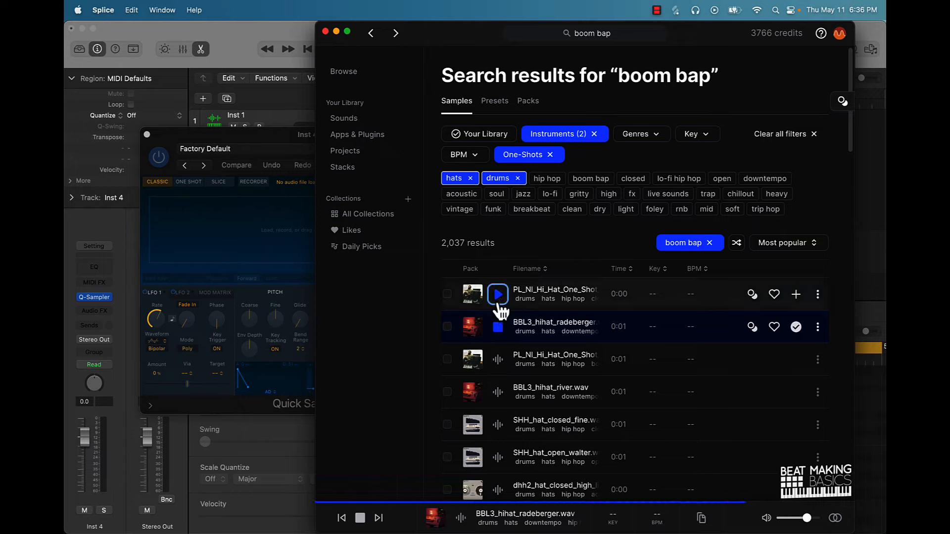
{"action": "left_click", "coordinate": [499, 295]}
{"action": "left_click", "coordinate": [498, 304]}
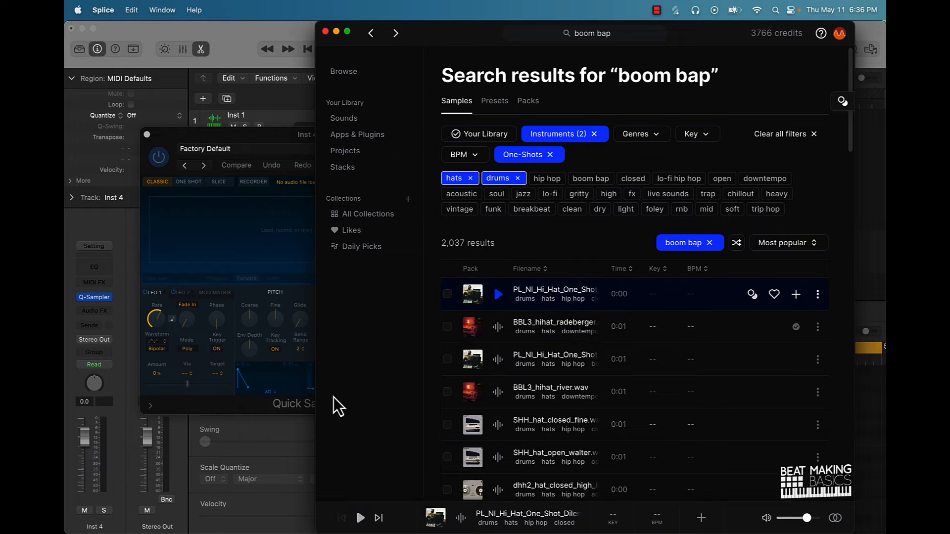
Step: Separate the Splice and Quick Sampler windows, play the beat in Logic Pro, and audition BBL3_hihat_radeberger.wav in Splice over it
{"action": "left_click_drag", "start_coordinate": [427, 25], "coordinate": [621, 31]}
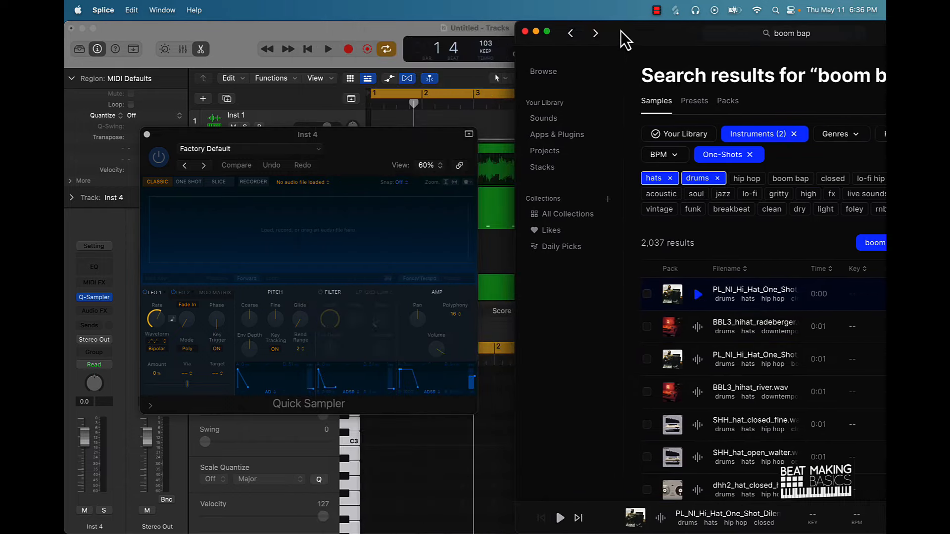
{"action": "left_click_drag", "start_coordinate": [419, 132], "coordinate": [405, 233]}
{"action": "left_click", "coordinate": [494, 251]}
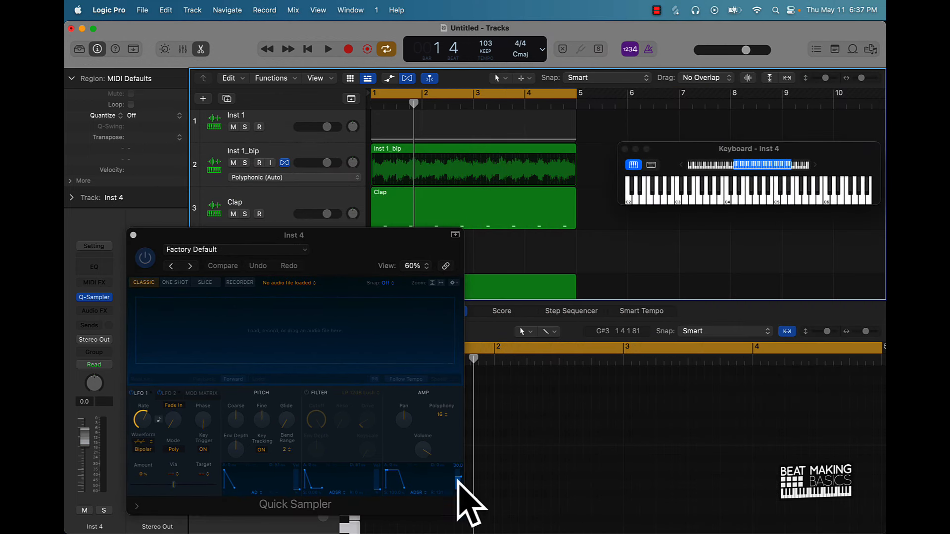
{"action": "mouse_move", "coordinate": [447, 530]}
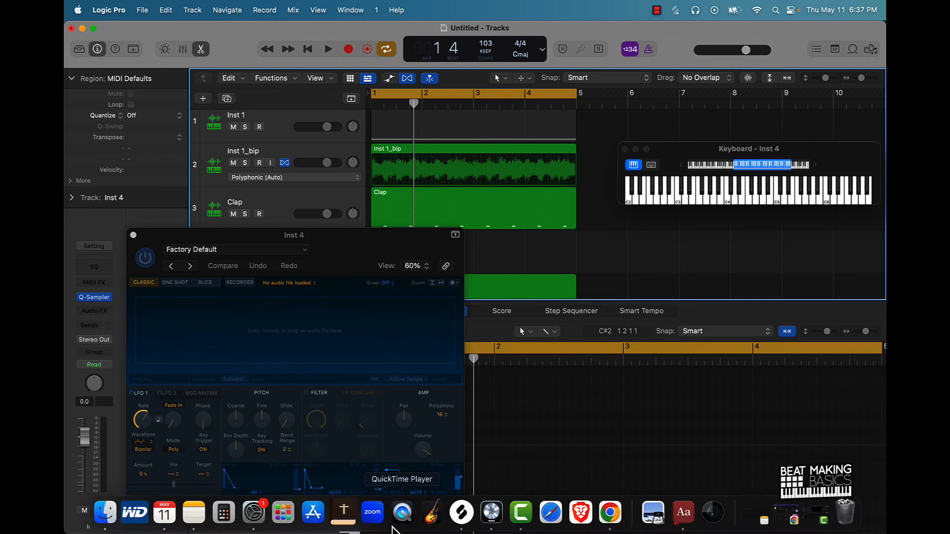
{"action": "left_click", "coordinate": [475, 514]}
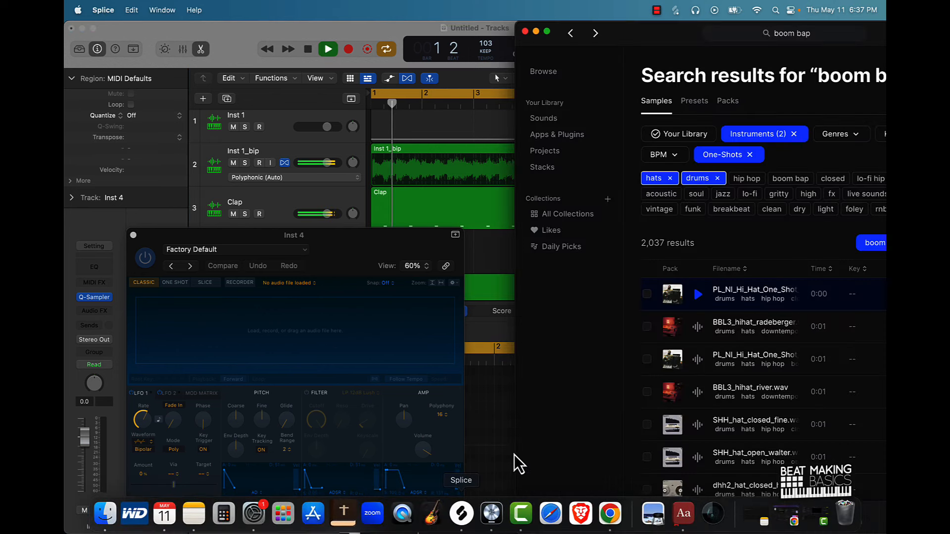
{"action": "left_click", "coordinate": [697, 327]}
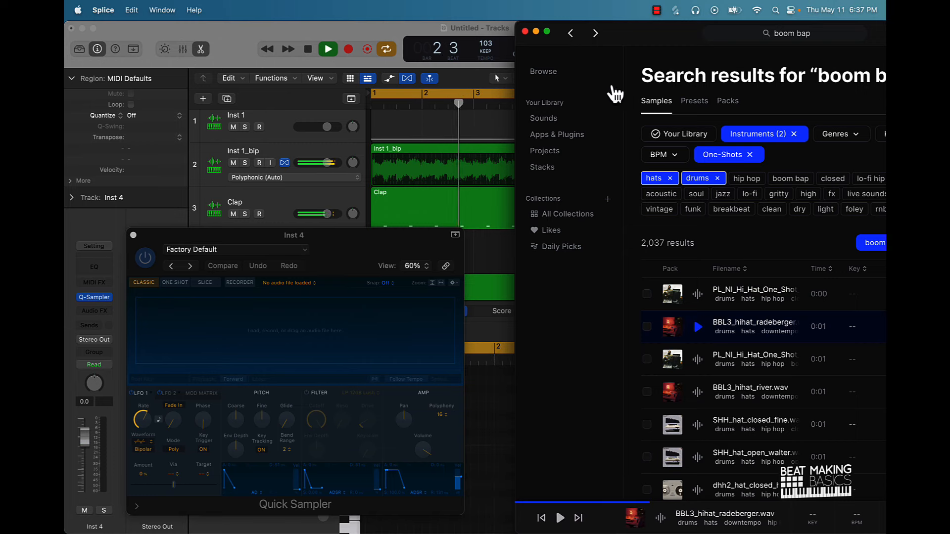
Step: Load BBL3_hihat_radeberger.wav from Splice into the Inst 4 Quick Sampler, stop playback in Logic Pro, and move the sampler window clear of the tracks
{"action": "left_click_drag", "start_coordinate": [644, 41], "coordinate": [511, 42]}
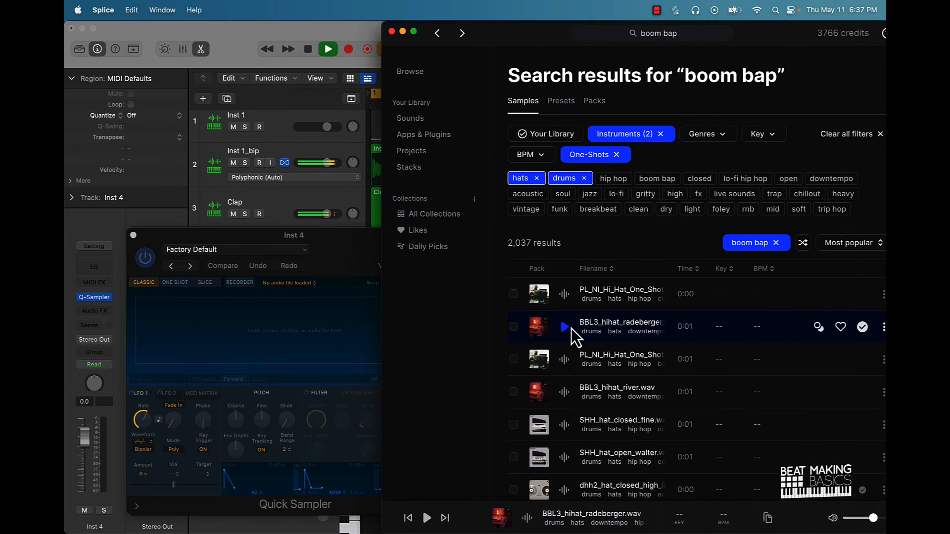
{"action": "left_click_drag", "start_coordinate": [571, 328], "coordinate": [213, 324]}
{"action": "left_click", "coordinate": [337, 194]}
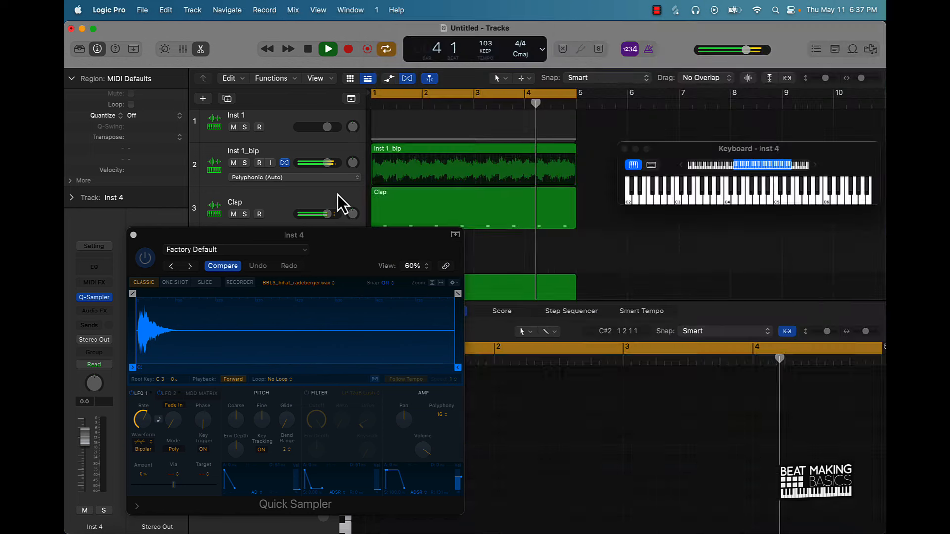
{"action": "key", "text": "space"}
{"action": "left_click", "coordinate": [635, 268]}
{"action": "left_click_drag", "start_coordinate": [344, 254], "coordinate": [450, 363]}
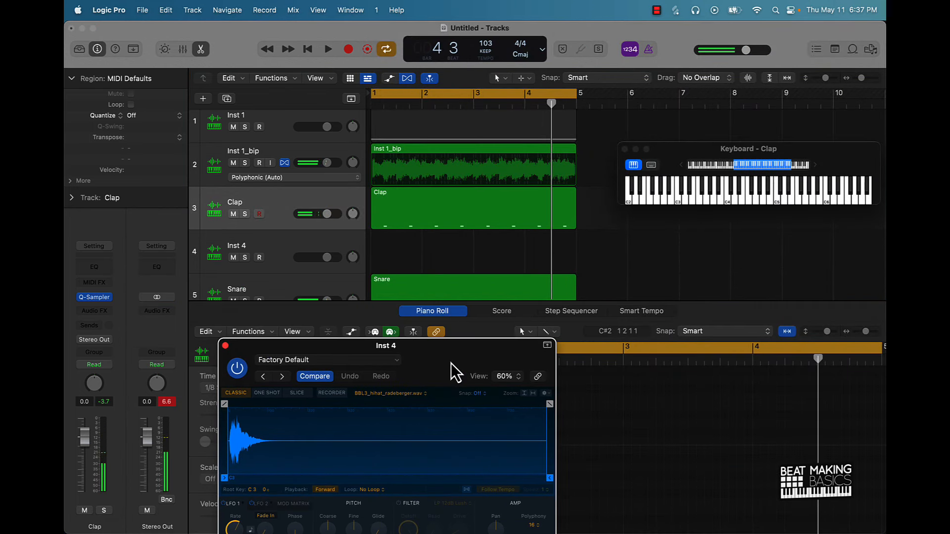
Step: Play the loop briefly, select the Inst 4 track, and try out the hi-hat with Musical Typing
{"action": "key", "text": "space"}
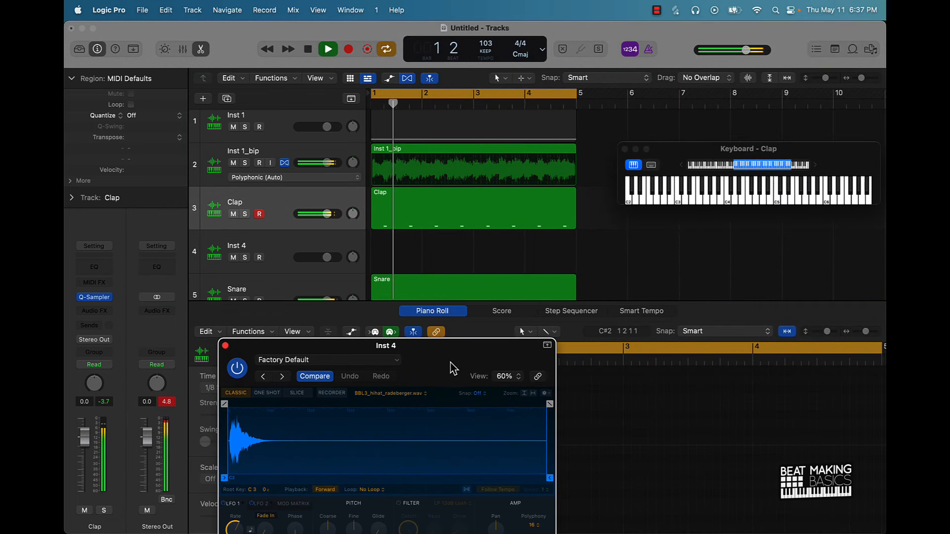
{"action": "key", "text": "space"}
{"action": "left_click", "coordinate": [280, 253]}
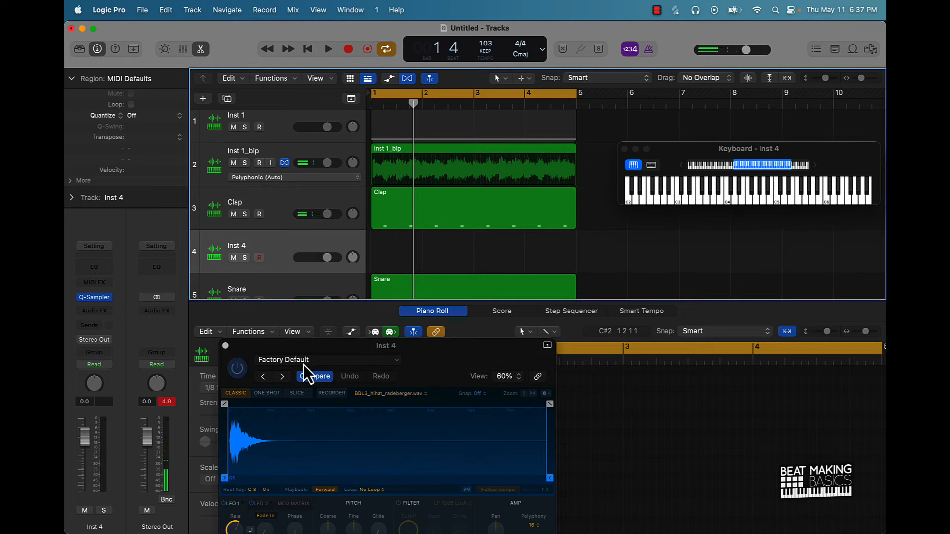
{"action": "key", "text": "super+k"}
{"action": "key", "text": "super+k"}
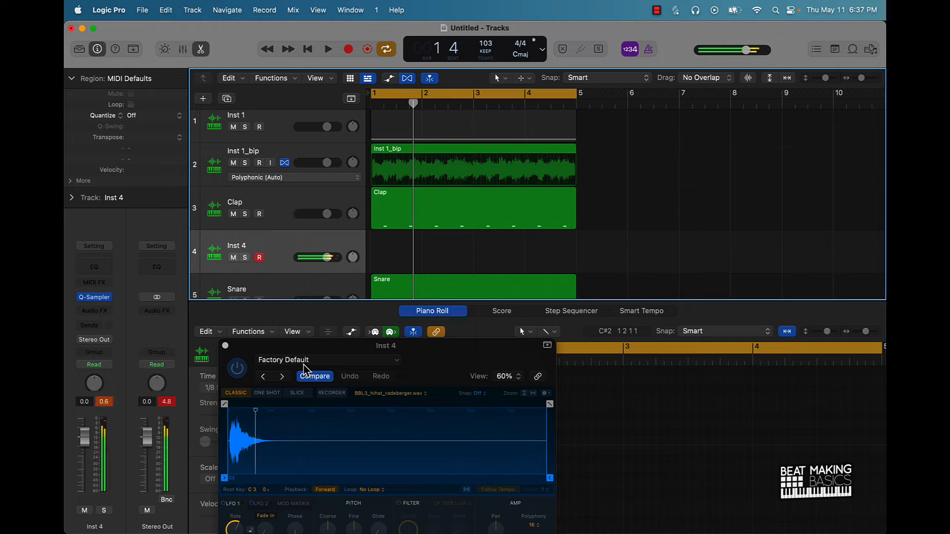
Step: Close the sampler window and, in the Step Sequencer, turn on every other step of the 16-step Root Key C3 row for Inst 4
{"action": "left_click", "coordinate": [225, 345]}
{"action": "key", "text": "Return"}
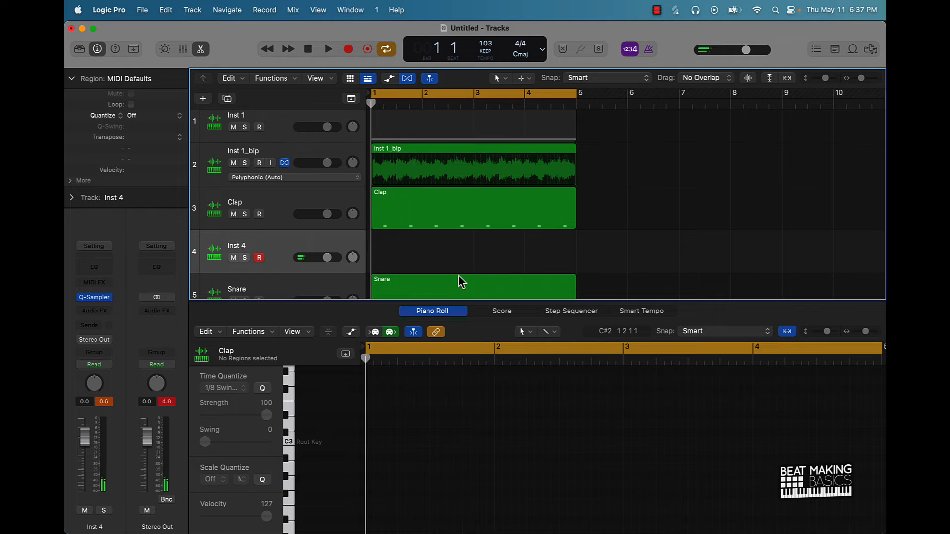
{"action": "left_click", "coordinate": [572, 314]}
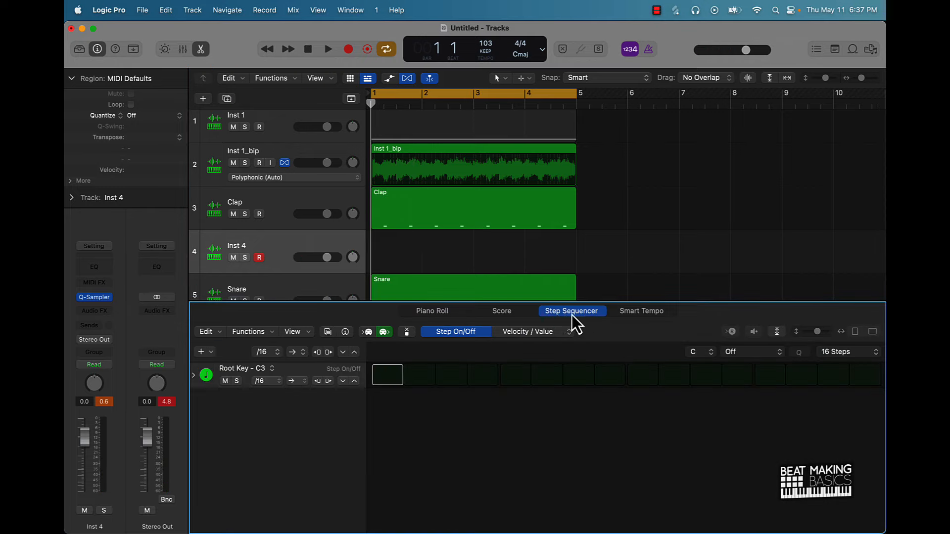
{"action": "left_click", "coordinate": [391, 377]}
{"action": "left_click", "coordinate": [451, 376]}
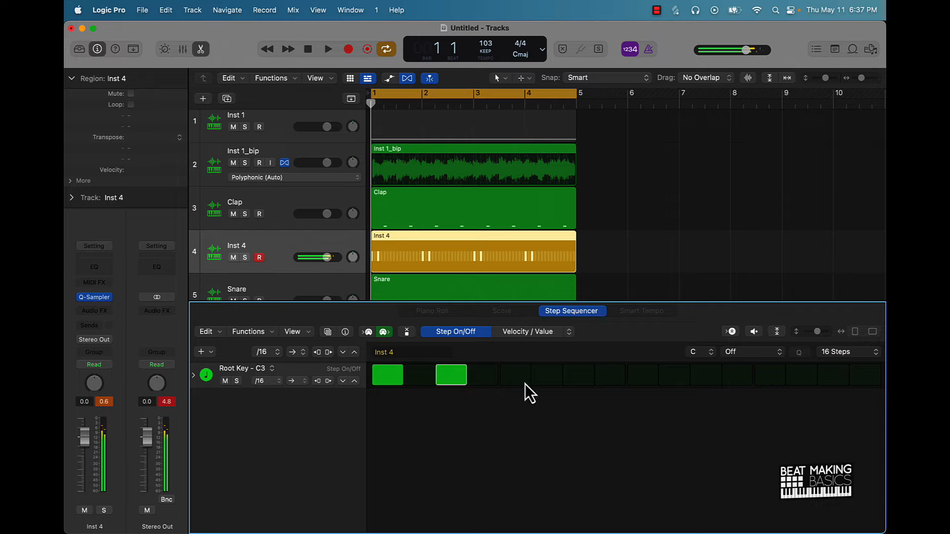
{"action": "left_click", "coordinate": [514, 376]}
{"action": "left_click", "coordinate": [578, 376]}
{"action": "left_click", "coordinate": [642, 376]}
{"action": "left_click", "coordinate": [705, 376]}
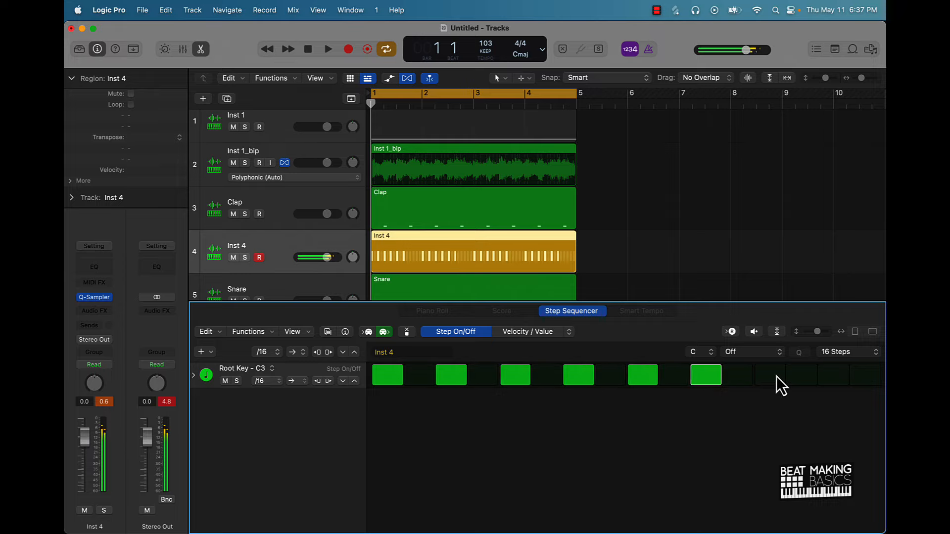
{"action": "left_click", "coordinate": [769, 376]}
{"action": "left_click", "coordinate": [832, 376]}
Step: Play back the beat with the hi-hat pattern, and convert the Inst 4 pattern region to a MIDI region
{"action": "key", "text": "space"}
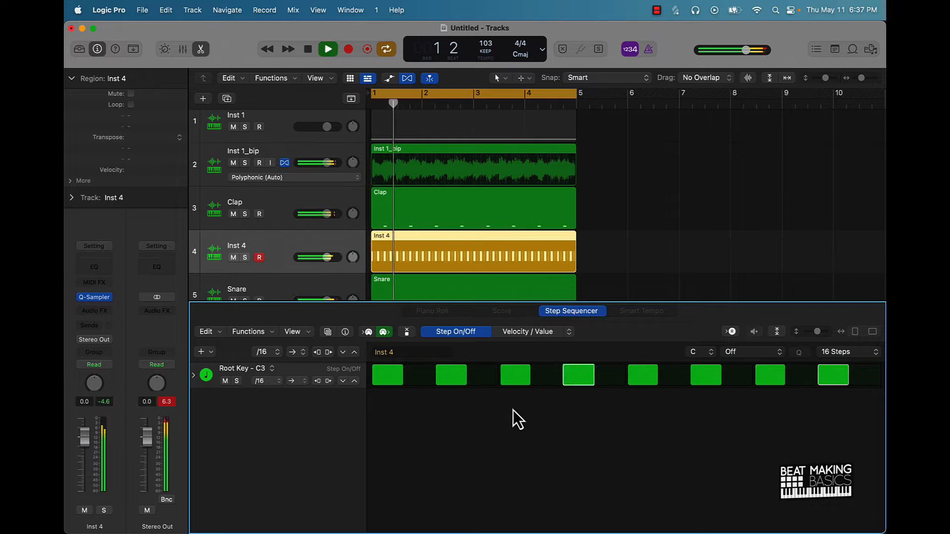
{"action": "left_click", "coordinate": [574, 198]}
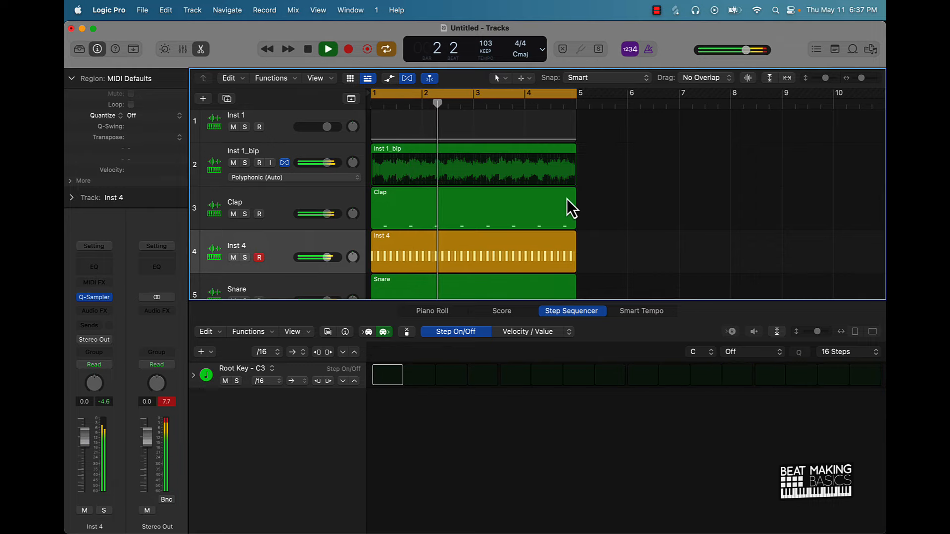
{"action": "left_click", "coordinate": [414, 261]}
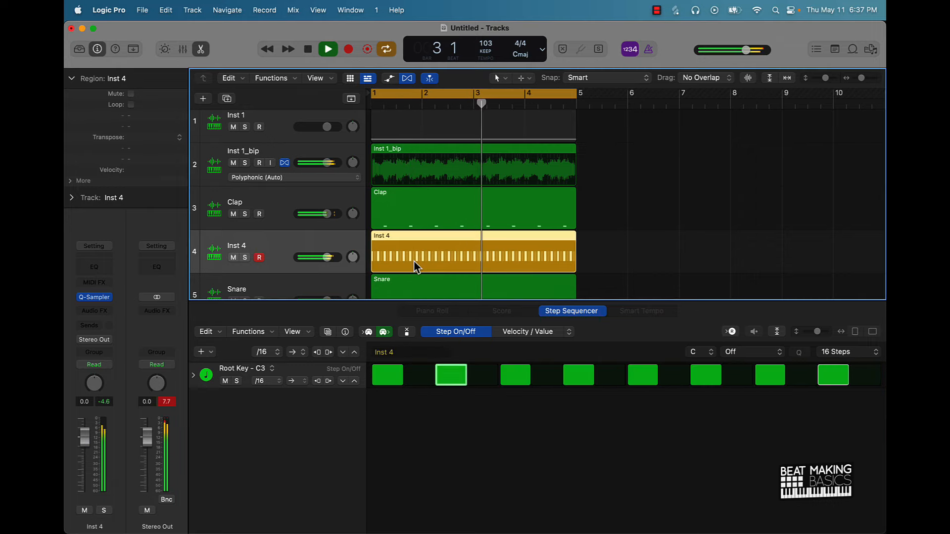
{"action": "key", "text": "space"}
{"action": "right_click", "coordinate": [414, 252]}
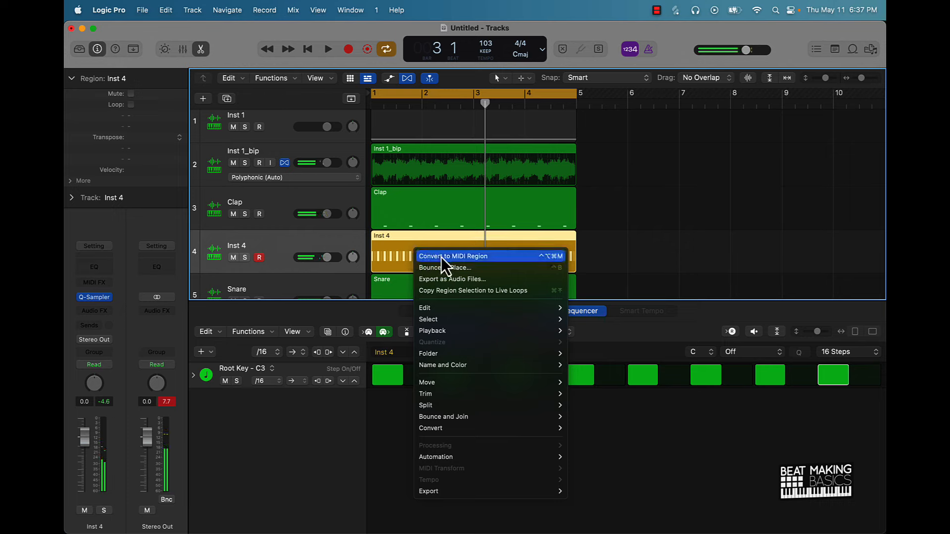
{"action": "left_click", "coordinate": [456, 255]}
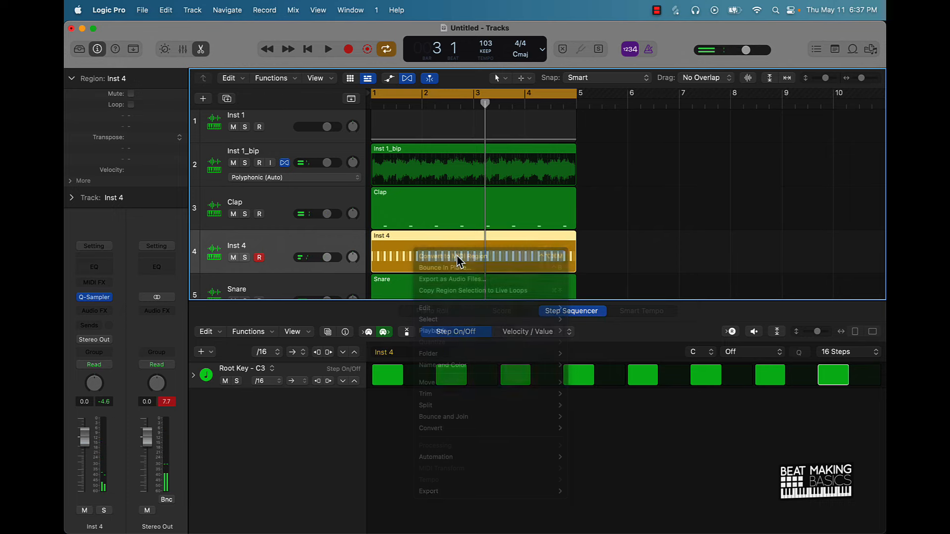
{"action": "left_click", "coordinate": [486, 464]}
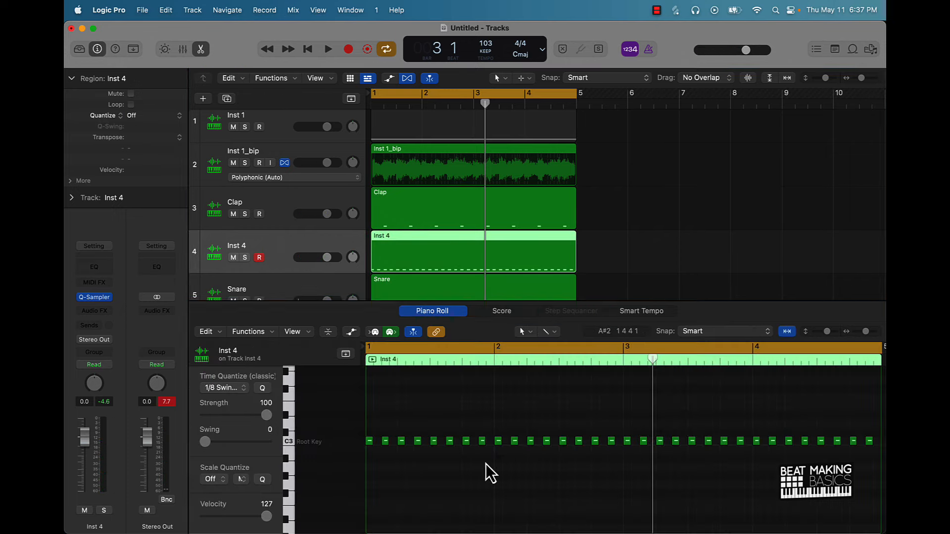
Step: Select all hi-hat notes in the Inst 4 region and quantize them to 1/16 Swing B
{"action": "key", "text": "super+a"}
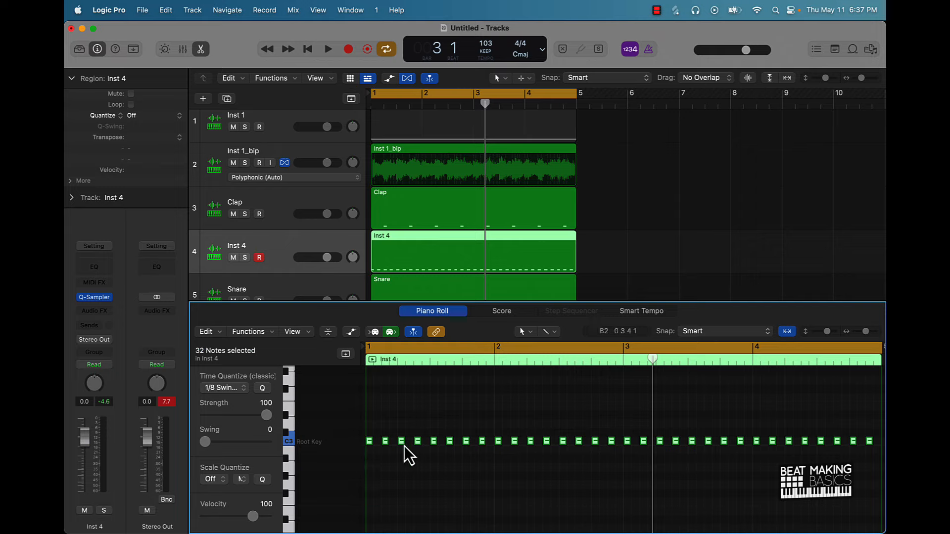
{"action": "left_click", "coordinate": [232, 387]}
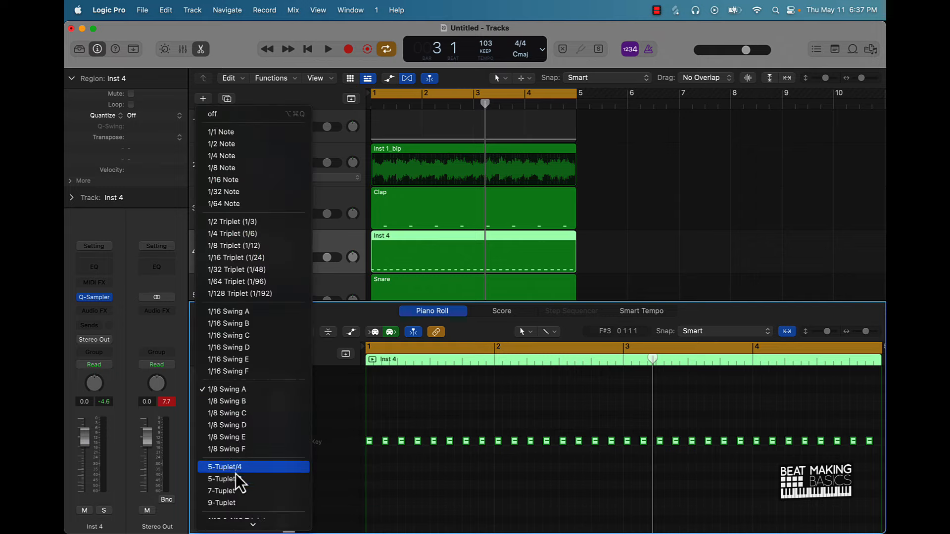
{"action": "left_click", "coordinate": [249, 324]}
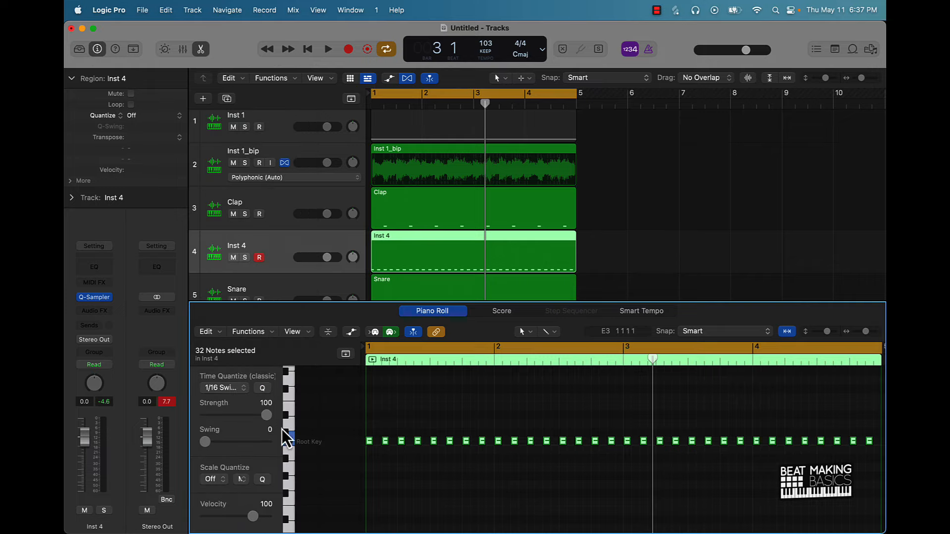
Step: Apply the Humanize MIDI transform to the selected hi-hat notes with Select and Operate, and close the Transform window
{"action": "left_click", "coordinate": [248, 332]}
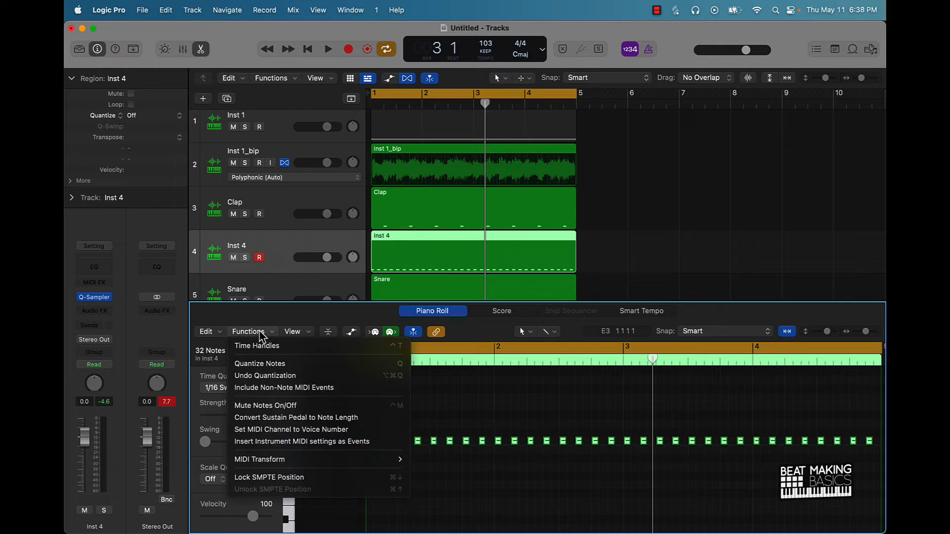
{"action": "mouse_move", "coordinate": [296, 462]}
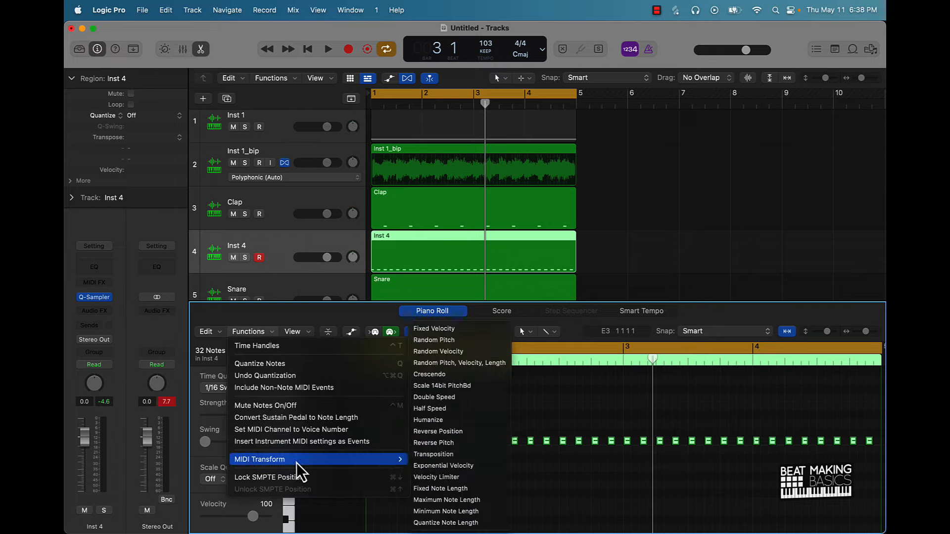
{"action": "left_click", "coordinate": [452, 422]}
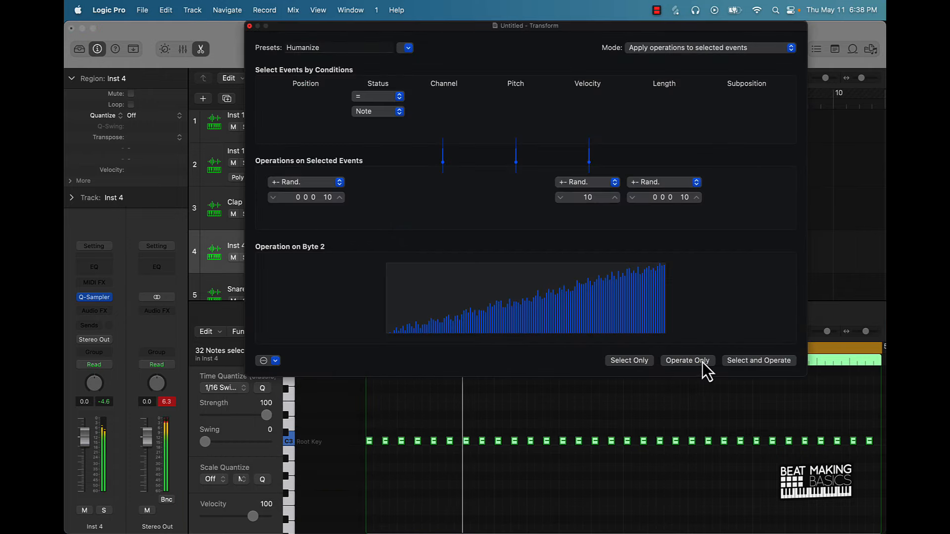
{"action": "left_click", "coordinate": [748, 361]}
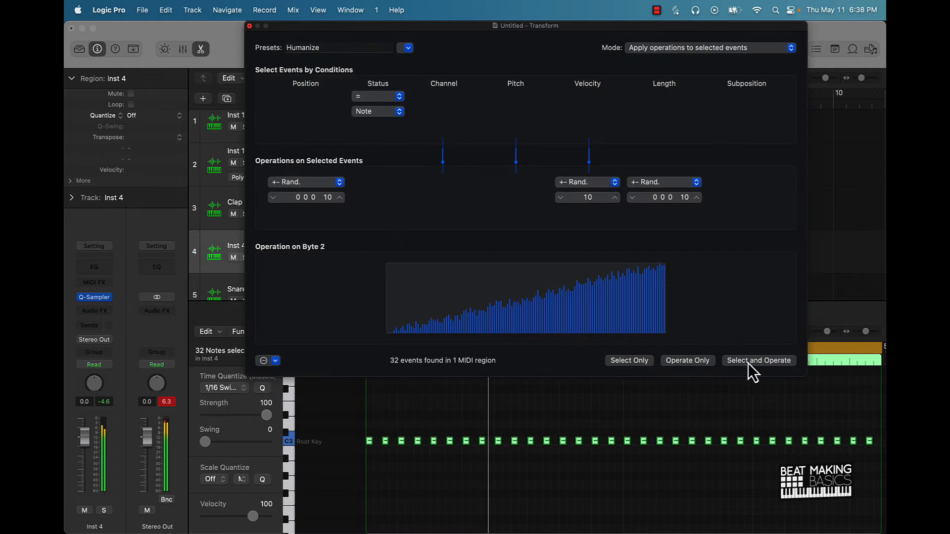
{"action": "left_click", "coordinate": [250, 25]}
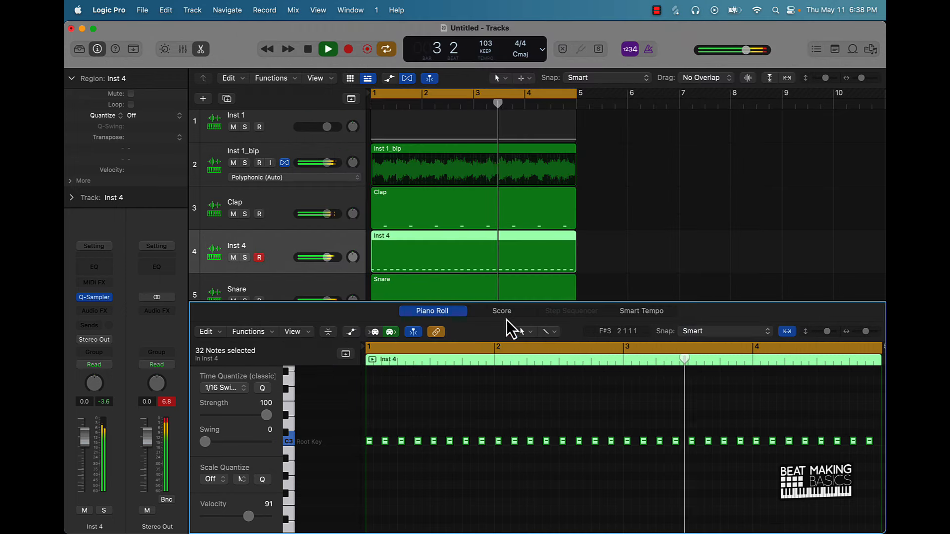
Step: Stop playback, enlarge the Piano Roll, and examine the timing and length of the humanized hi-hat notes up close
{"action": "left_click_drag", "start_coordinate": [472, 304], "coordinate": [471, 159]}
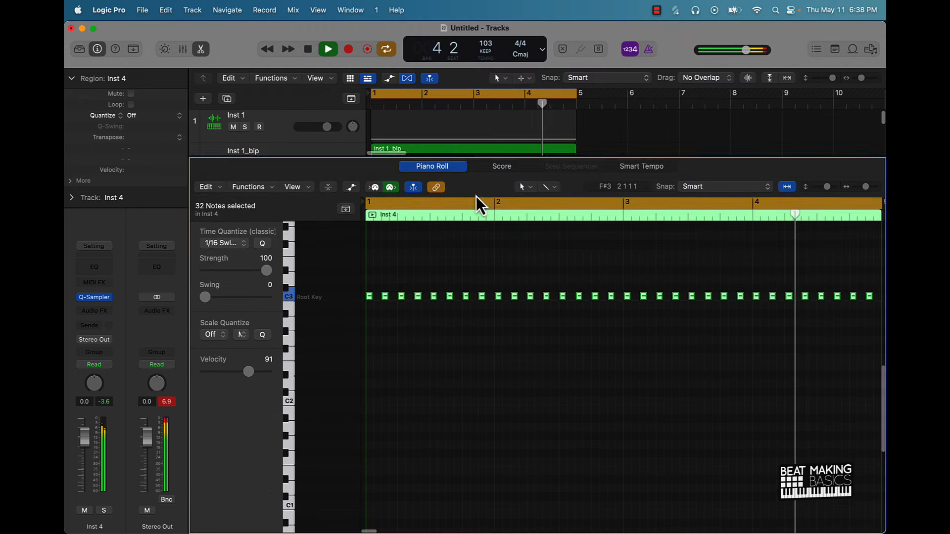
{"action": "key", "text": "space"}
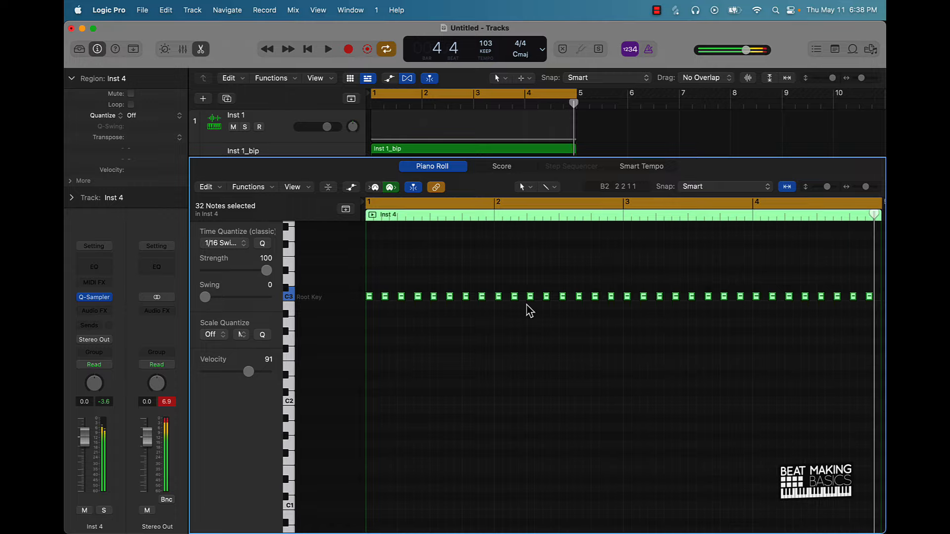
{"action": "left_click", "coordinate": [540, 329], "text": "ctrl+alt"}
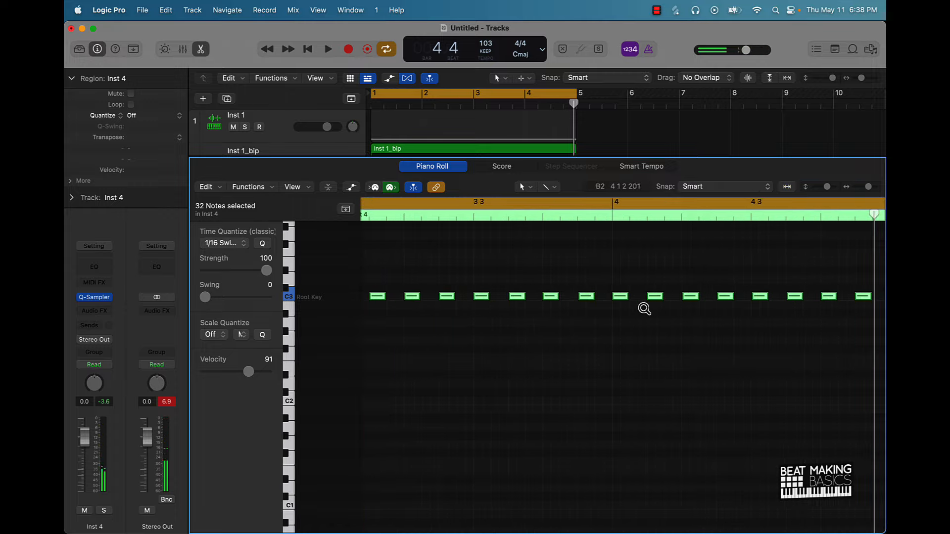
{"action": "left_click", "coordinate": [642, 309], "text": "ctrl+alt"}
{"action": "left_click", "coordinate": [644, 308], "text": "ctrl+alt"}
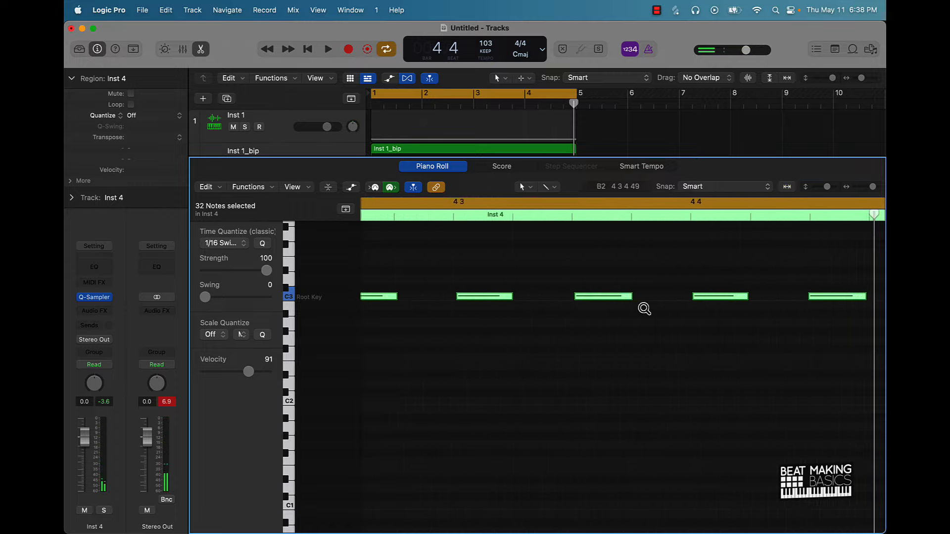
{"action": "left_click", "coordinate": [489, 313], "text": "ctrl+alt"}
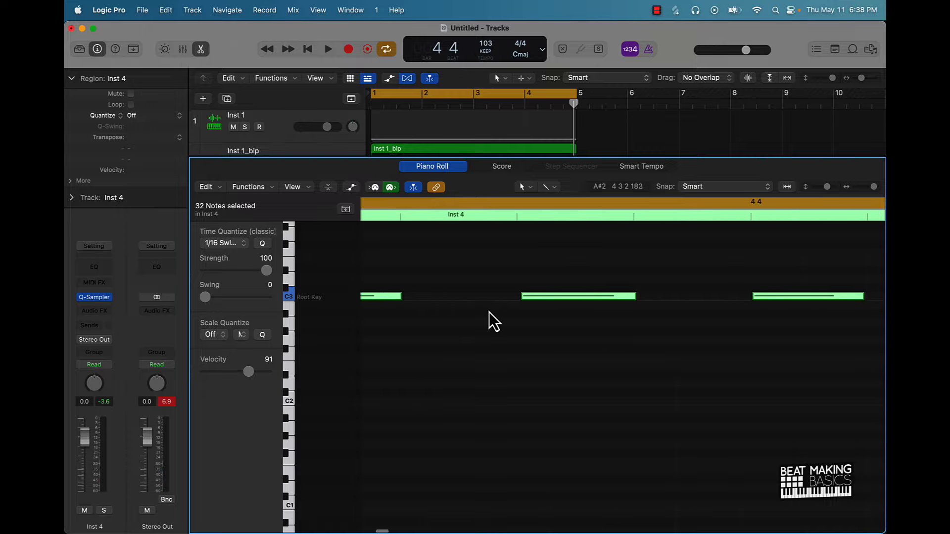
{"action": "scroll", "coordinate": [544, 312], "scroll_direction": "right", "scroll_amount": 3}
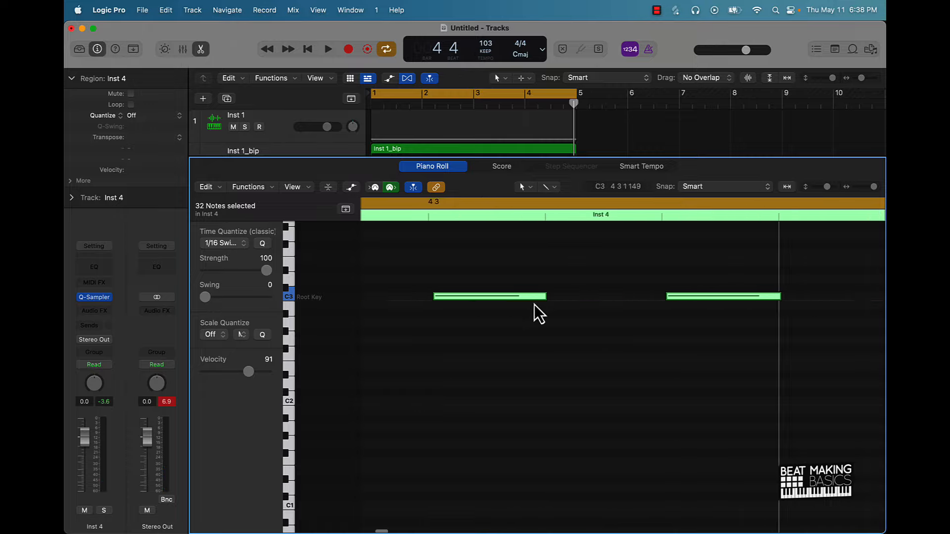
{"action": "scroll", "coordinate": [618, 321], "scroll_direction": "left", "scroll_amount": 5}
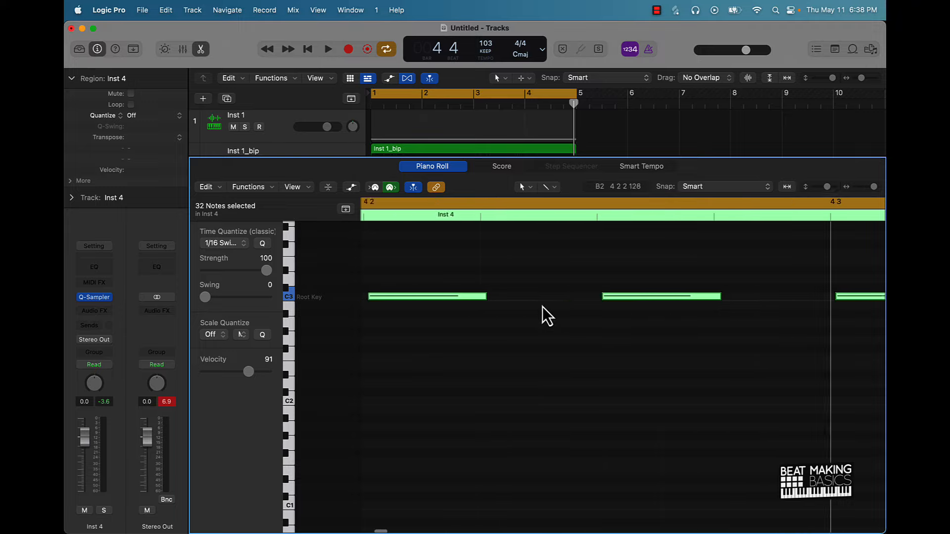
{"action": "scroll", "coordinate": [518, 301], "scroll_direction": "up", "scroll_amount": 2}
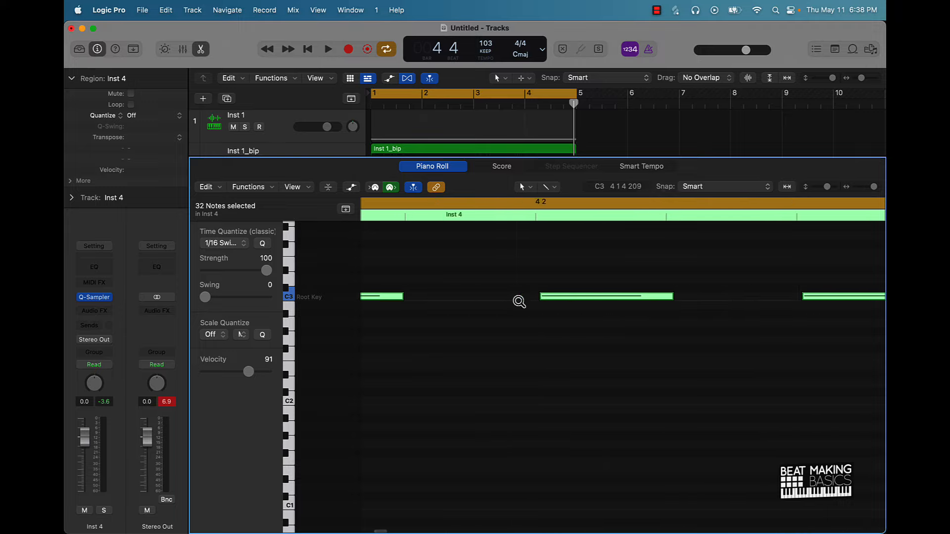
{"action": "scroll", "coordinate": [400, 269], "scroll_direction": "down", "scroll_amount": 2}
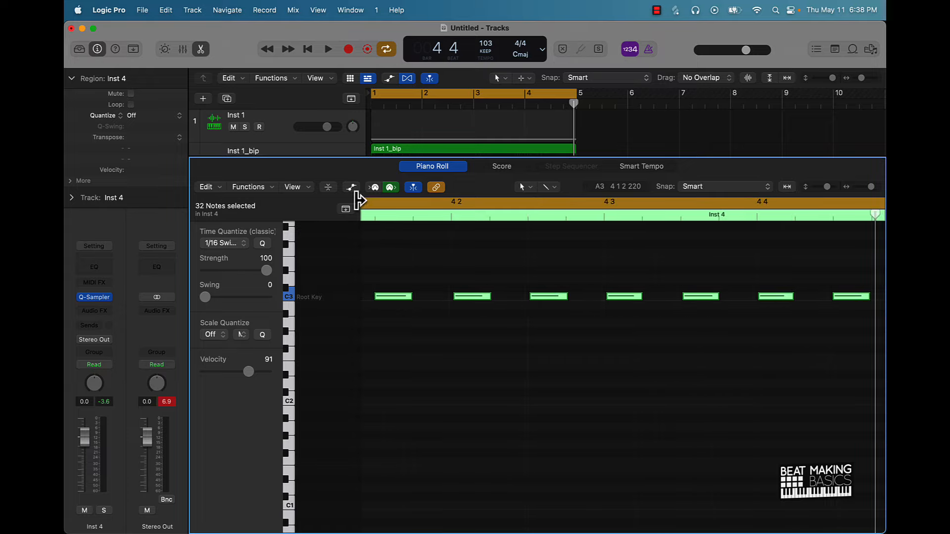
Step: Show the Note Velocity lane for the Inst 4 region and examine the velocities of the humanized hi-hat notes across the bars
{"action": "left_click", "coordinate": [351, 187]}
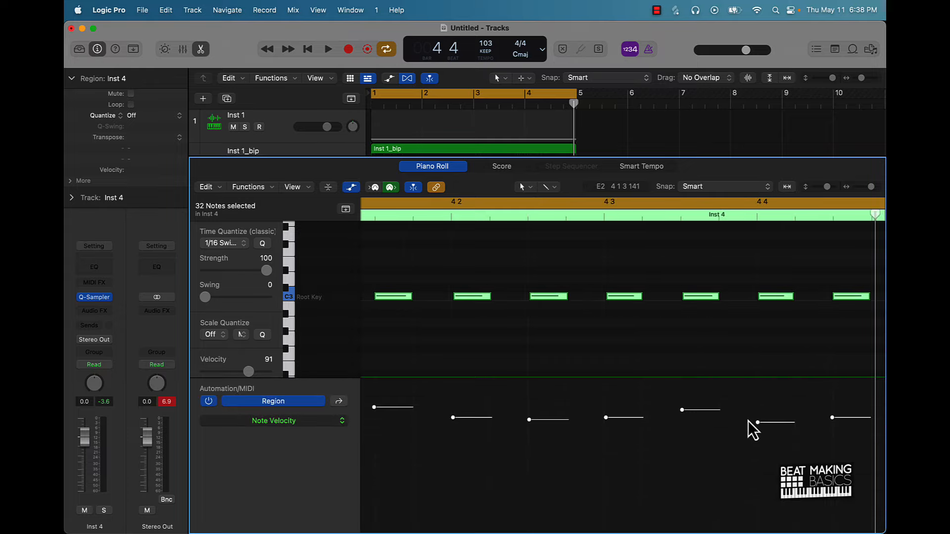
{"action": "scroll", "coordinate": [755, 443], "scroll_direction": "right", "scroll_amount": 5}
{"action": "scroll", "coordinate": [627, 423], "scroll_direction": "left", "scroll_amount": 15}
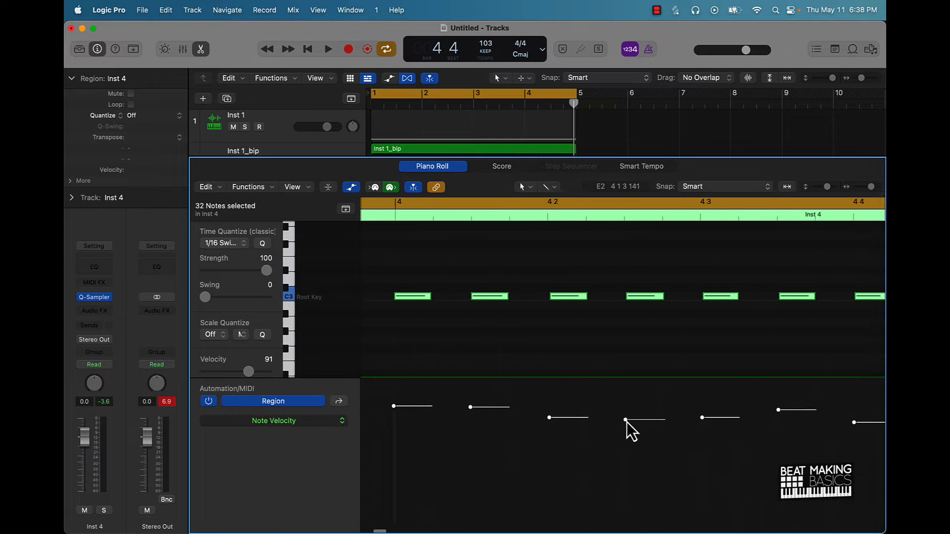
{"action": "scroll", "coordinate": [462, 414], "scroll_direction": "left", "scroll_amount": 5}
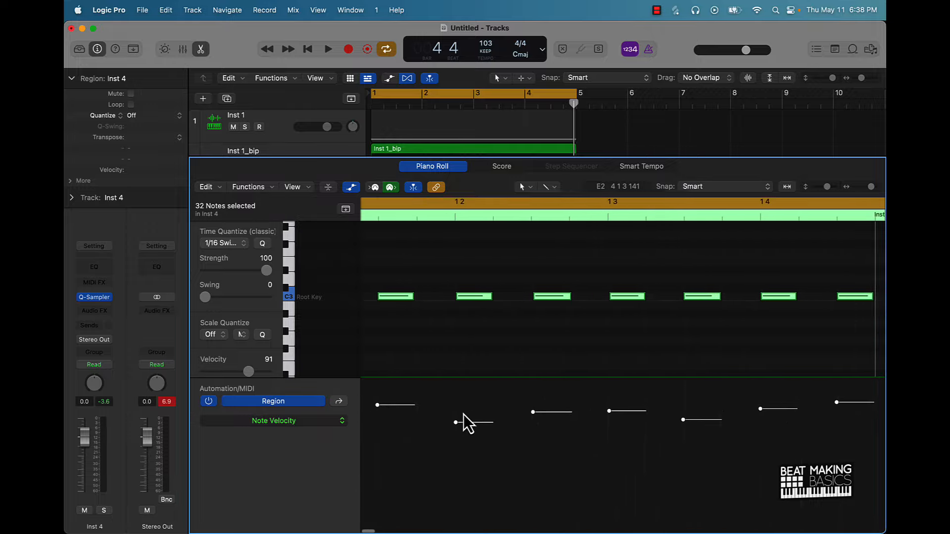
{"action": "scroll", "coordinate": [434, 351], "scroll_direction": "up", "scroll_amount": 2}
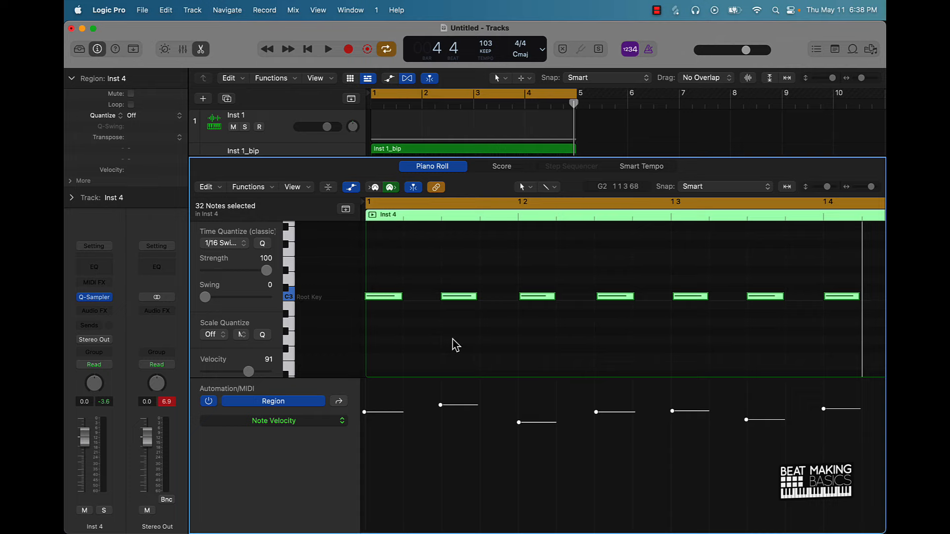
Step: Close the editor, rename the Inst 4 track as Hat, and move it below the Snare track
{"action": "key", "text": "e"}
{"action": "left_click", "coordinate": [455, 345]}
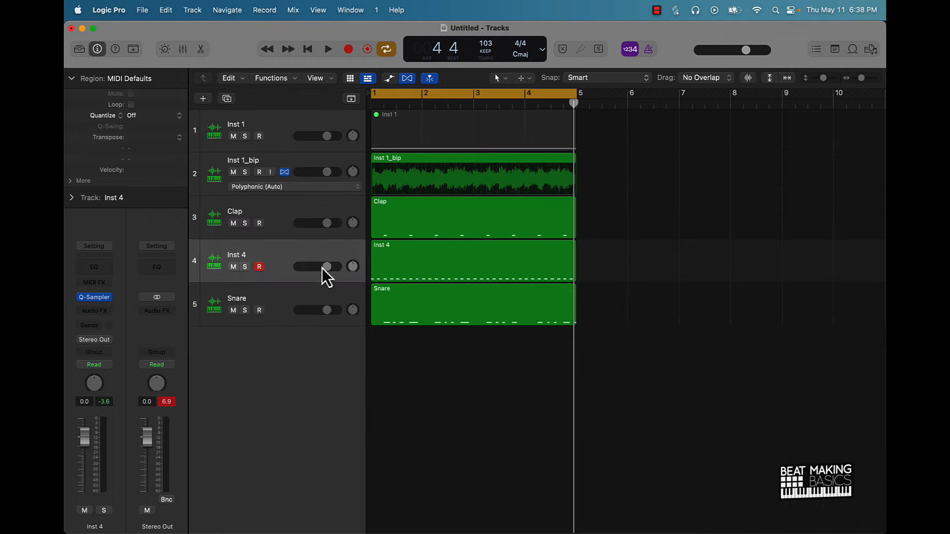
{"action": "double_click", "coordinate": [251, 254]}
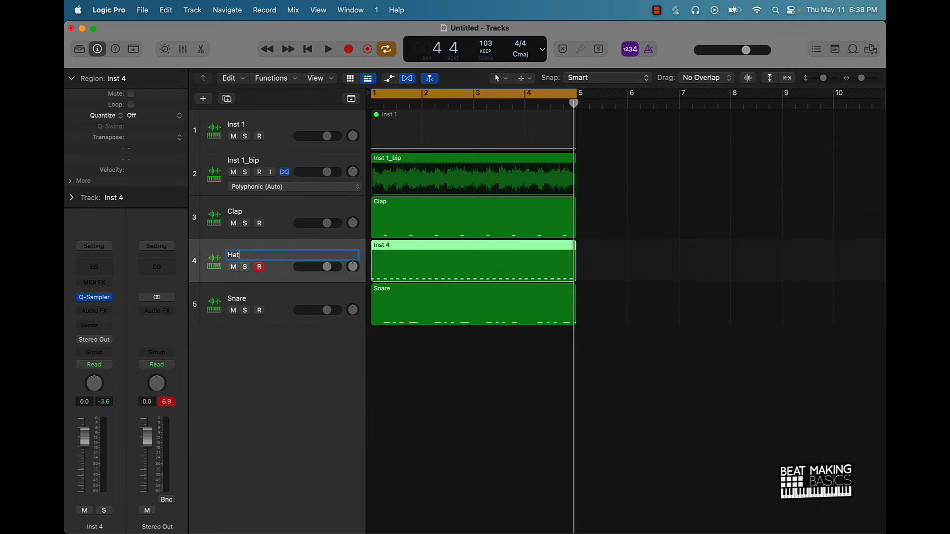
{"action": "key", "text": "Return"}
{"action": "left_click_drag", "start_coordinate": [218, 271], "coordinate": [213, 314]}
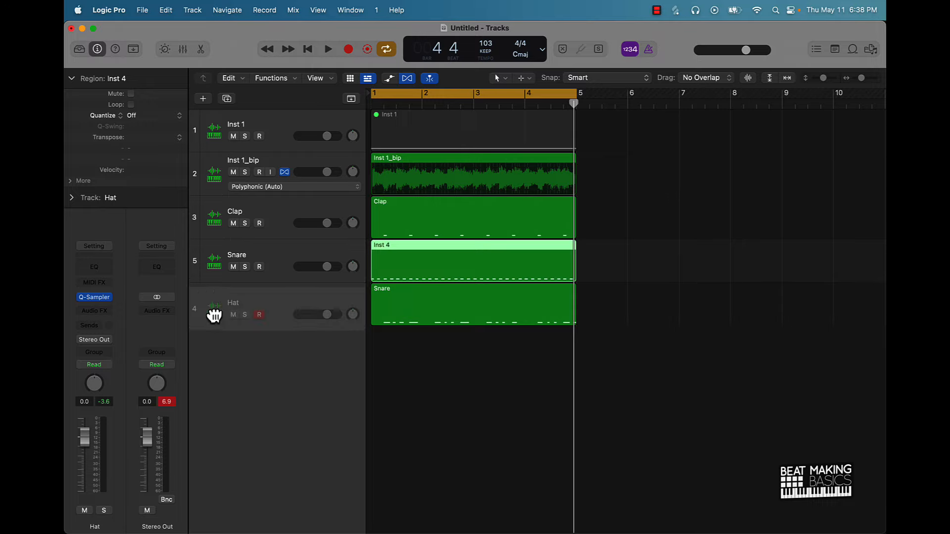
{"action": "left_click", "coordinate": [467, 357]}
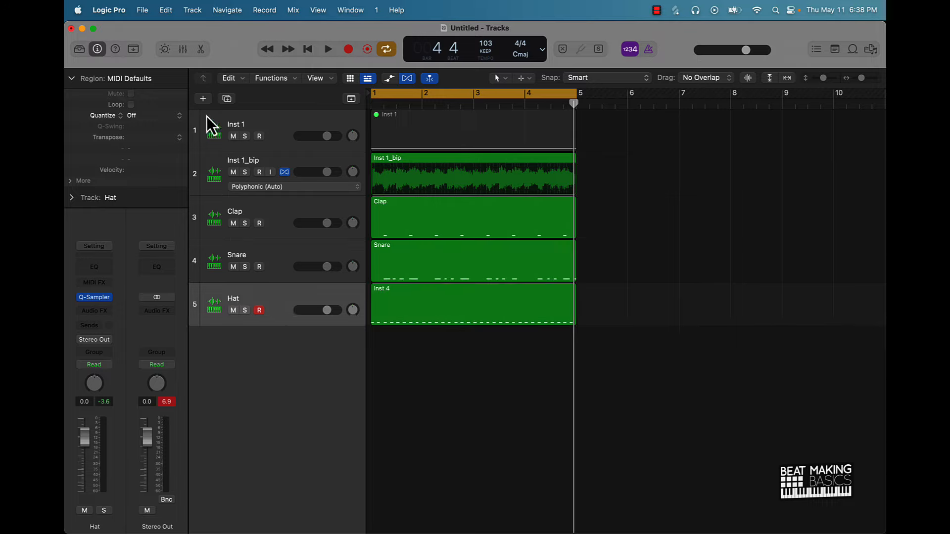
Step: Create another Quick Sampler software instrument track and move its plug-in window clear of the right side of the arrangement
{"action": "left_click", "coordinate": [203, 99]}
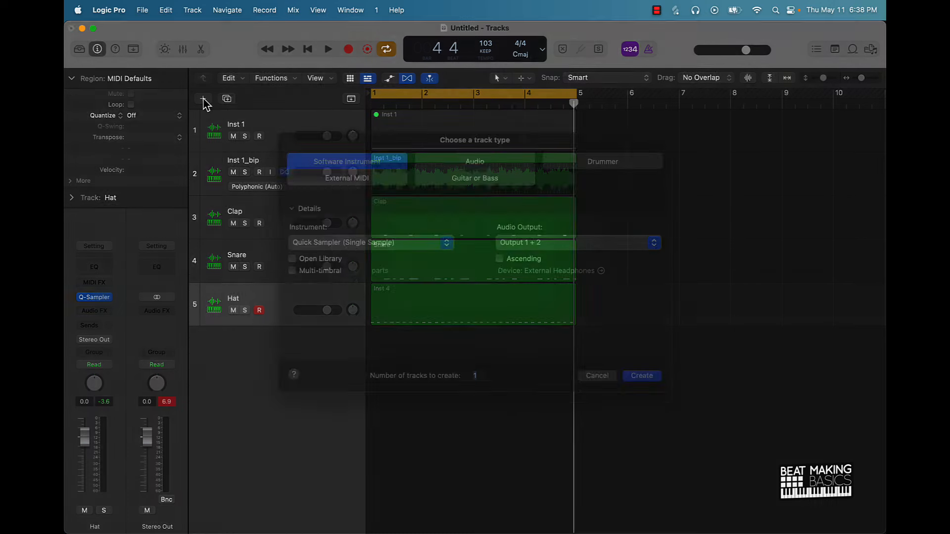
{"action": "left_click", "coordinate": [642, 391]}
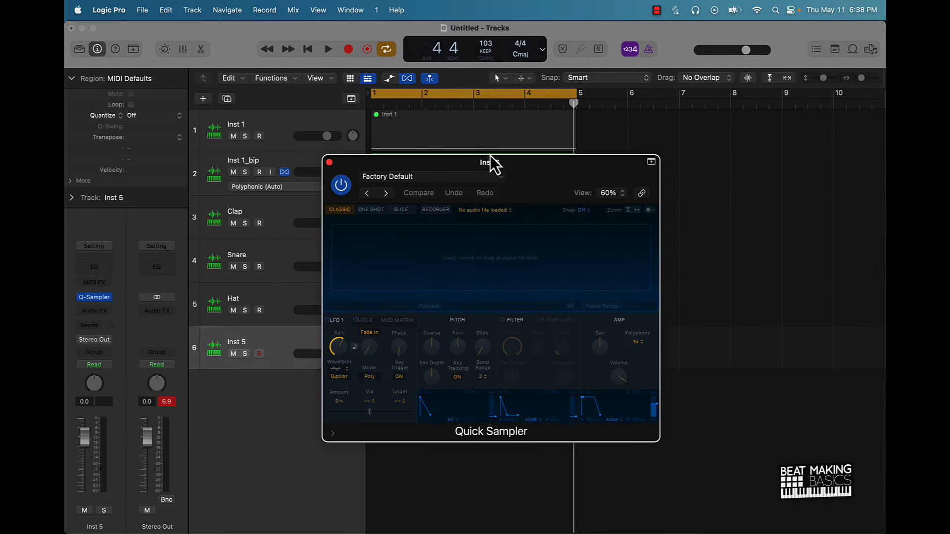
{"action": "left_click_drag", "start_coordinate": [565, 188], "coordinate": [328, 119]}
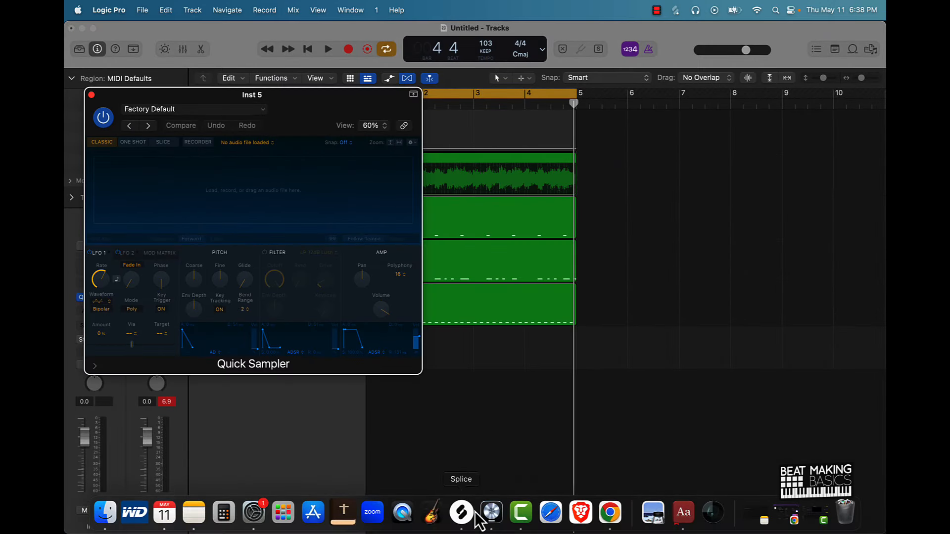
Step: Switch to Splice and replace the hats tag with the open tag in the boom bap drum one-shot results
{"action": "left_click", "coordinate": [463, 514]}
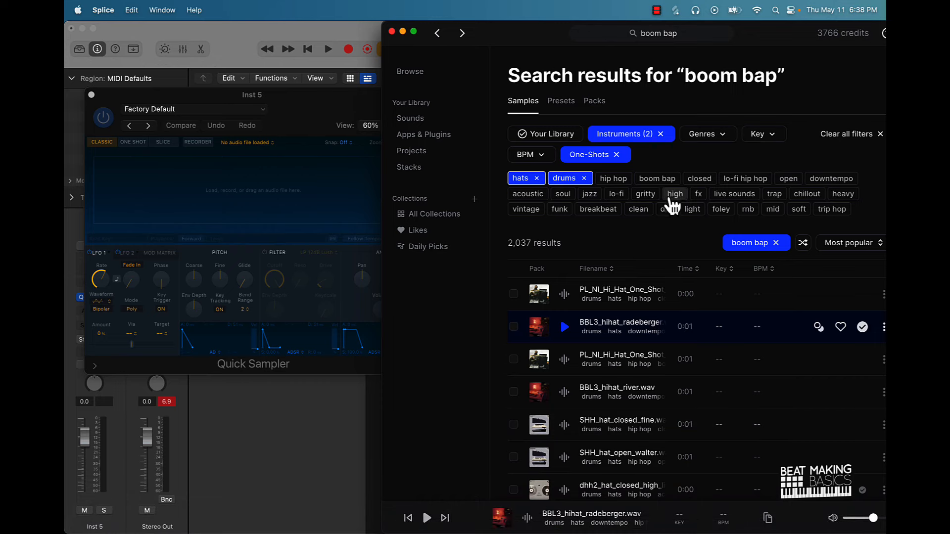
{"action": "left_click", "coordinate": [537, 179]}
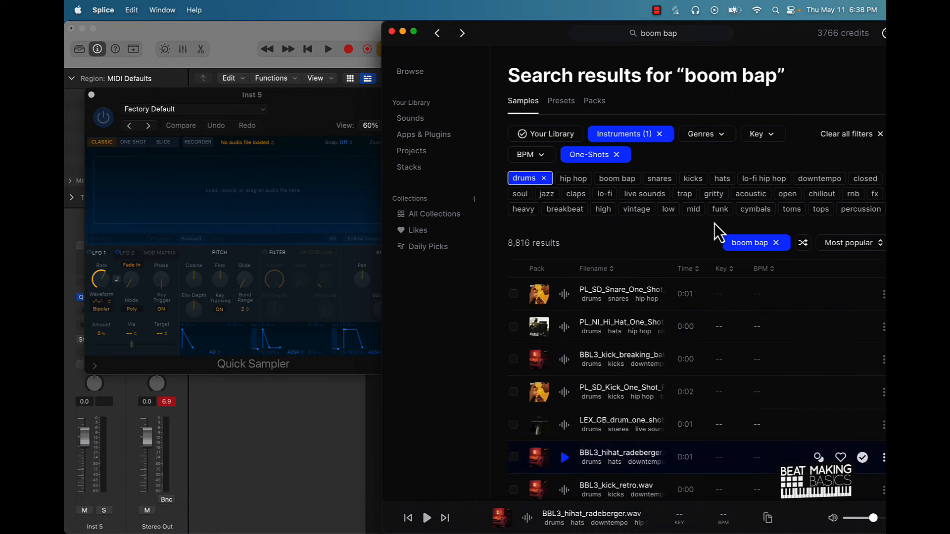
{"action": "left_click", "coordinate": [786, 194]}
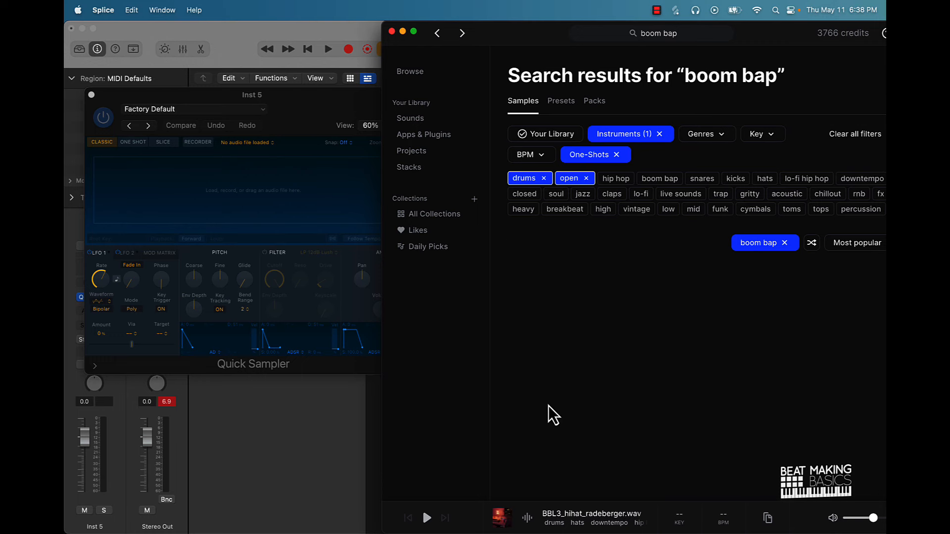
Step: Audition the open hat one-shots near the start of the results, ending with SHH_hat_open_walter.wav, and return to Logic Pro
{"action": "left_click", "coordinate": [564, 391]}
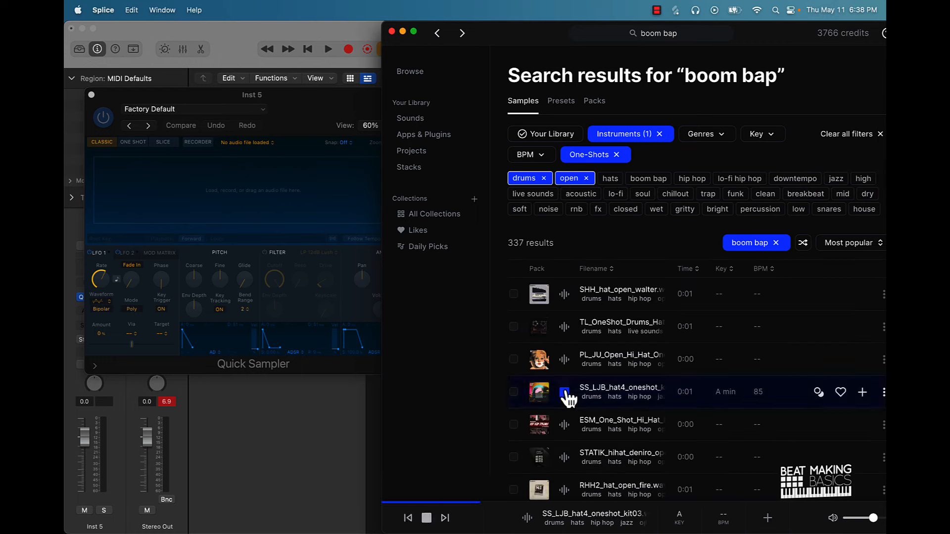
{"action": "left_click", "coordinate": [563, 359]}
{"action": "left_click", "coordinate": [563, 326]}
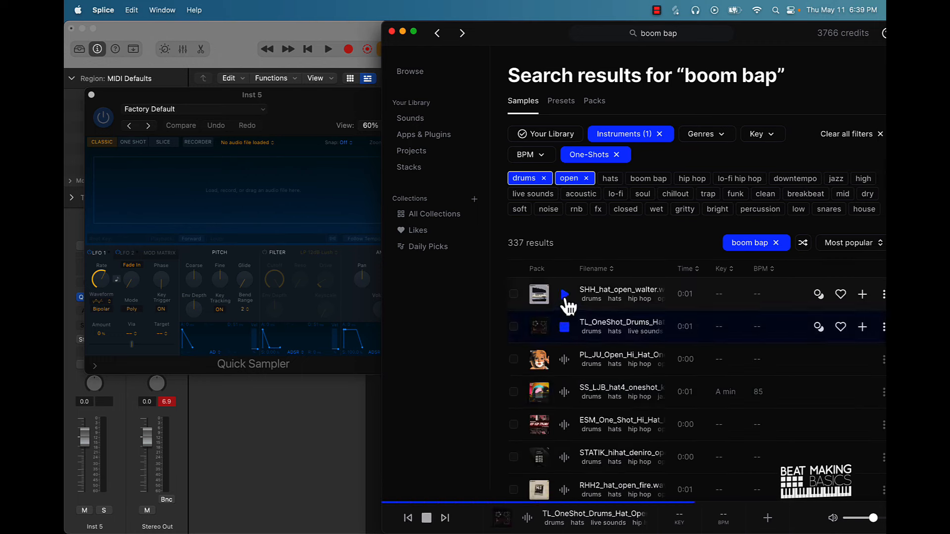
{"action": "left_click", "coordinate": [564, 294]}
{"action": "left_click", "coordinate": [286, 461]}
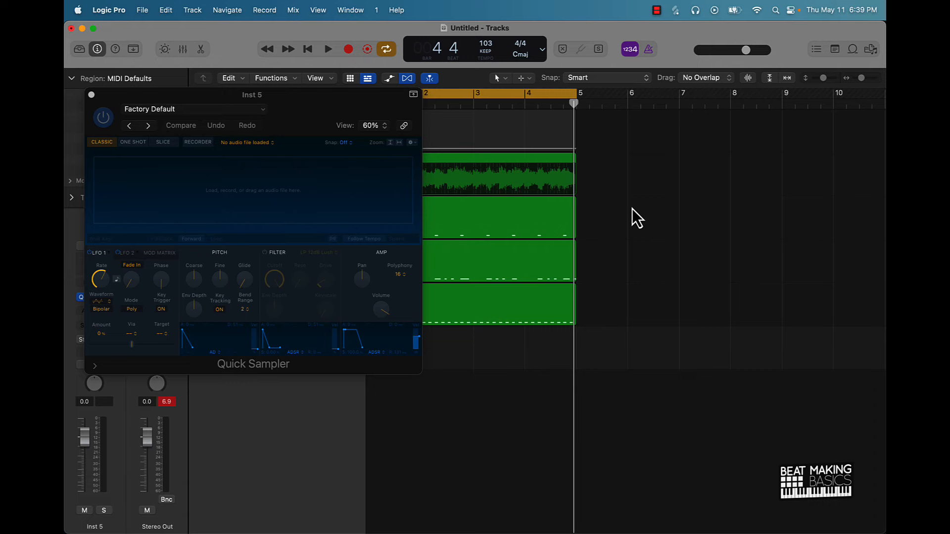
Step: Play the beat loop while auditioning SHH_hat_open_walter.wav against it in Splice
{"action": "key", "text": "space"}
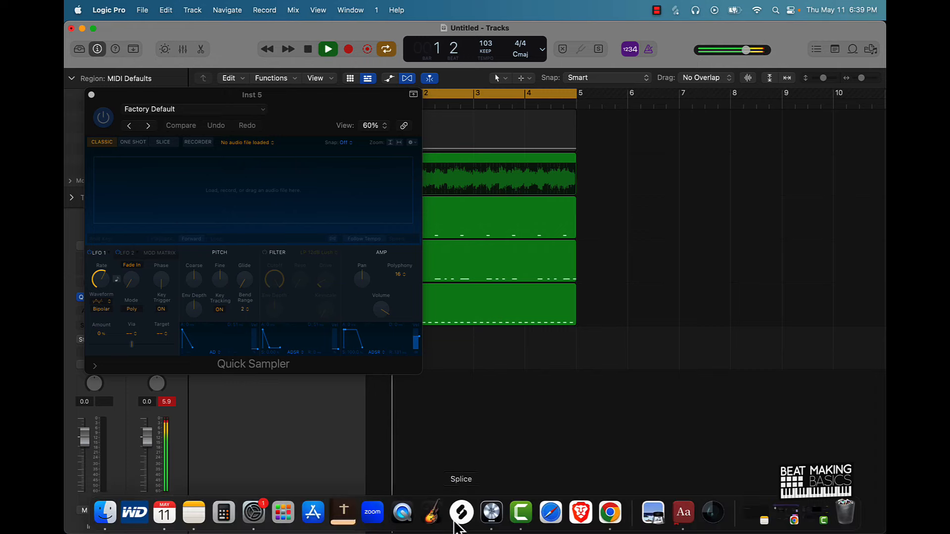
{"action": "left_click", "coordinate": [461, 514]}
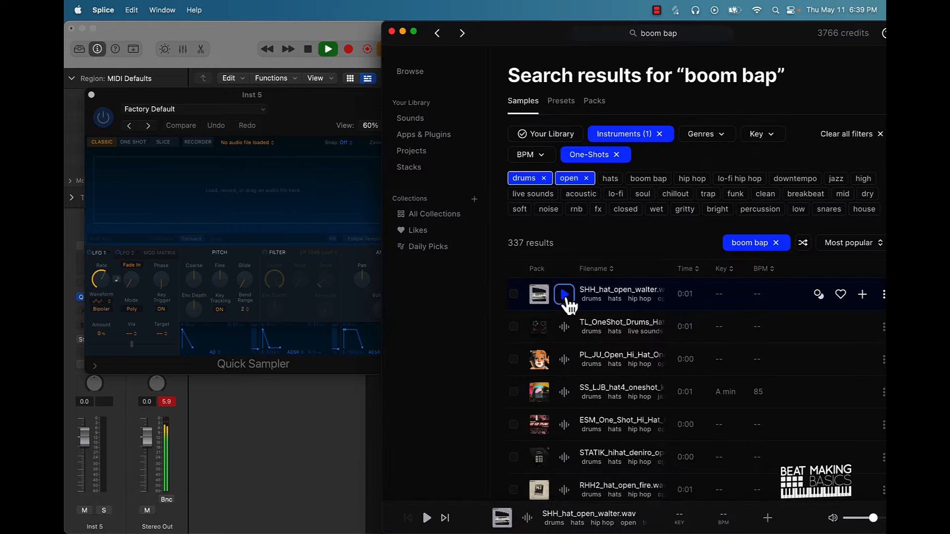
{"action": "left_click", "coordinate": [564, 296]}
{"action": "left_click", "coordinate": [566, 299]}
{"action": "left_click", "coordinate": [567, 301]}
{"action": "left_click", "coordinate": [342, 412]}
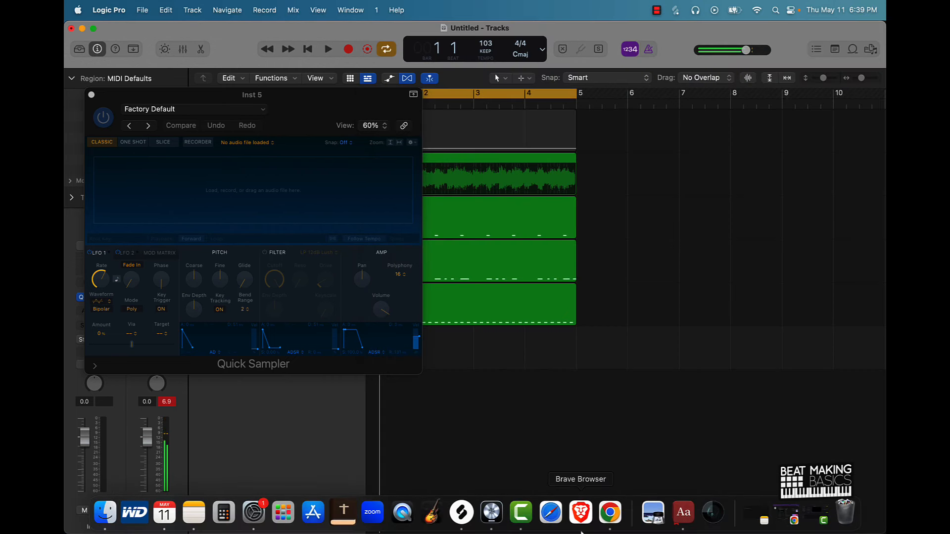
Step: Add SHH_hat_open_walter.wav to the Splice library, load it into the Inst 5 Quick Sampler, and return to Logic Pro
{"action": "left_click", "coordinate": [465, 523]}
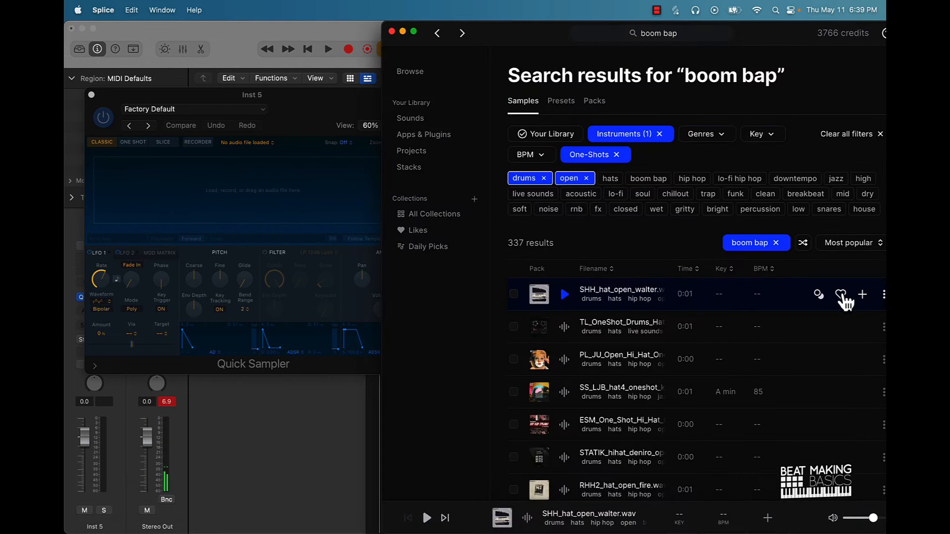
{"action": "left_click", "coordinate": [862, 295]}
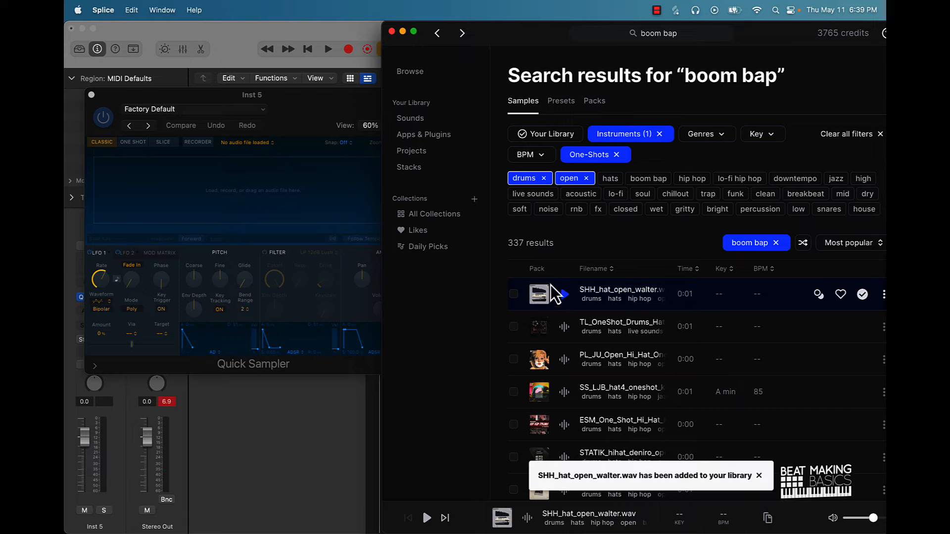
{"action": "left_click_drag", "start_coordinate": [551, 285], "coordinate": [166, 195]}
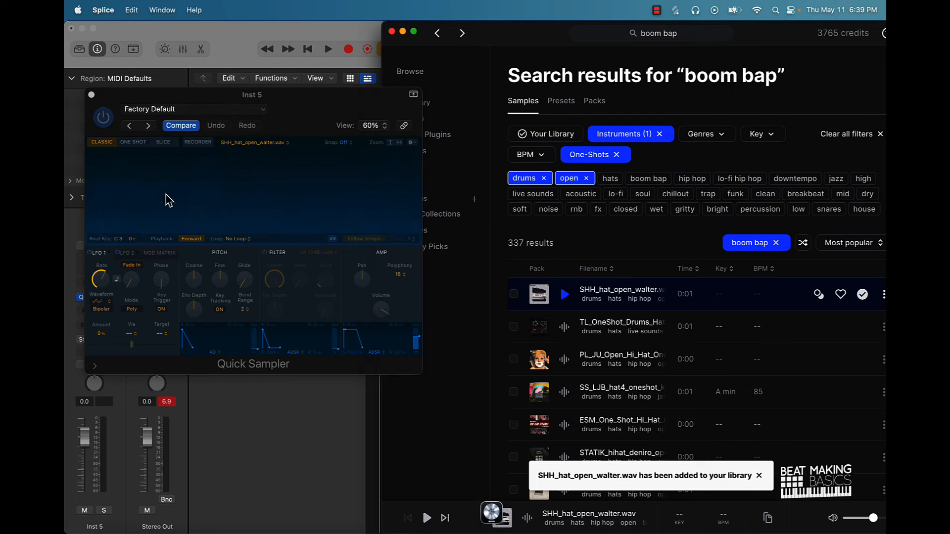
{"action": "left_click", "coordinate": [268, 477]}
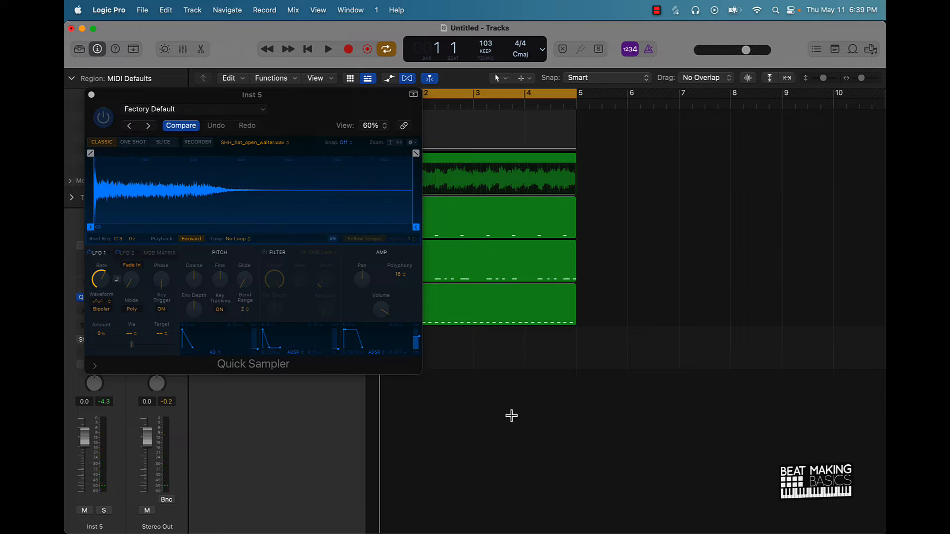
Step: Show the onscreen piano keyboard for Inst 5 and move it above the track regions
{"action": "key", "text": "super+k"}
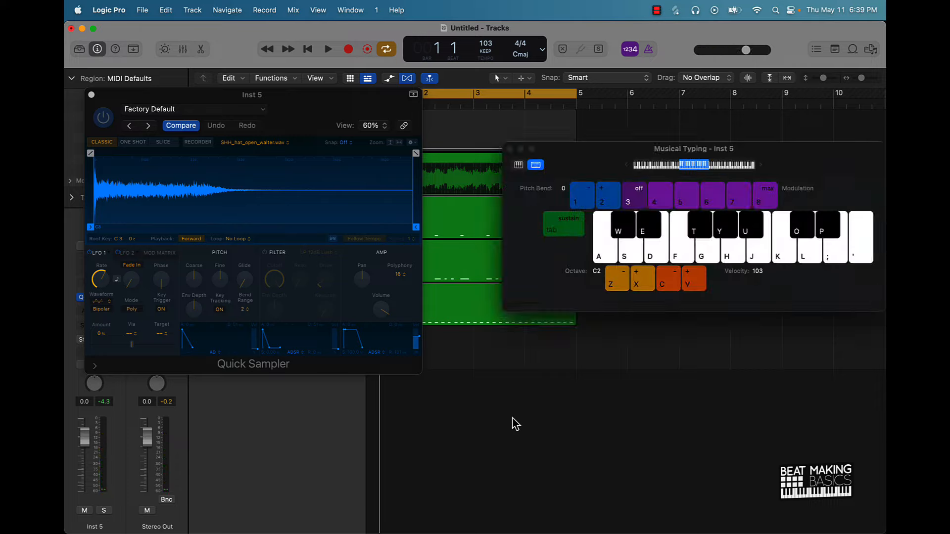
{"action": "left_click", "coordinate": [517, 166]}
{"action": "left_click_drag", "start_coordinate": [583, 149], "coordinate": [621, 85]}
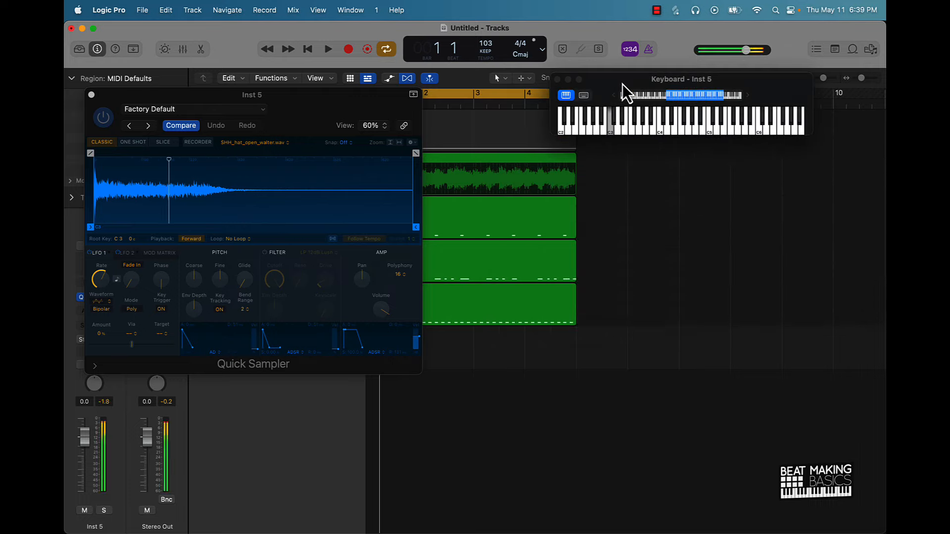
Step: Record open hat hits on C3 in bars 1 and 3 of Inst 5 over the playing loop, and stop playback
{"action": "key", "text": "space"}
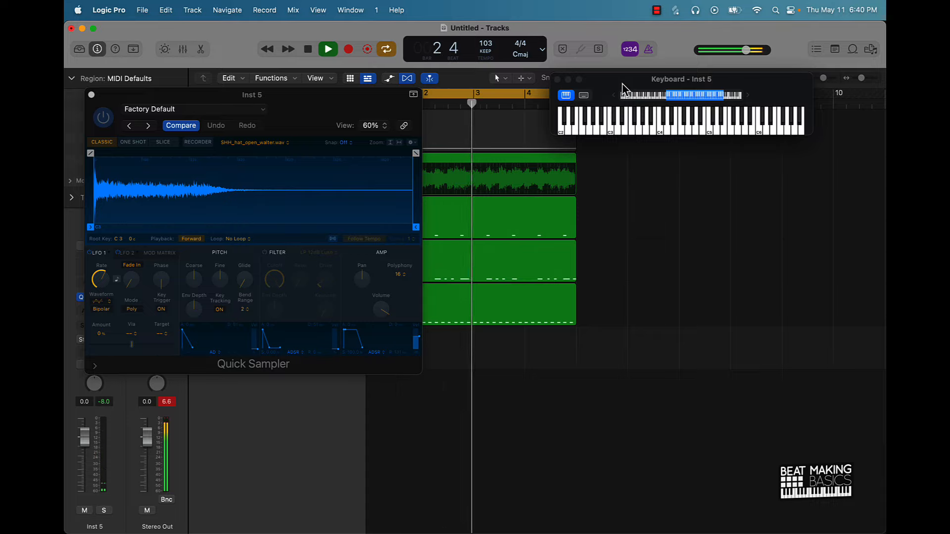
{"action": "key", "text": "r"}
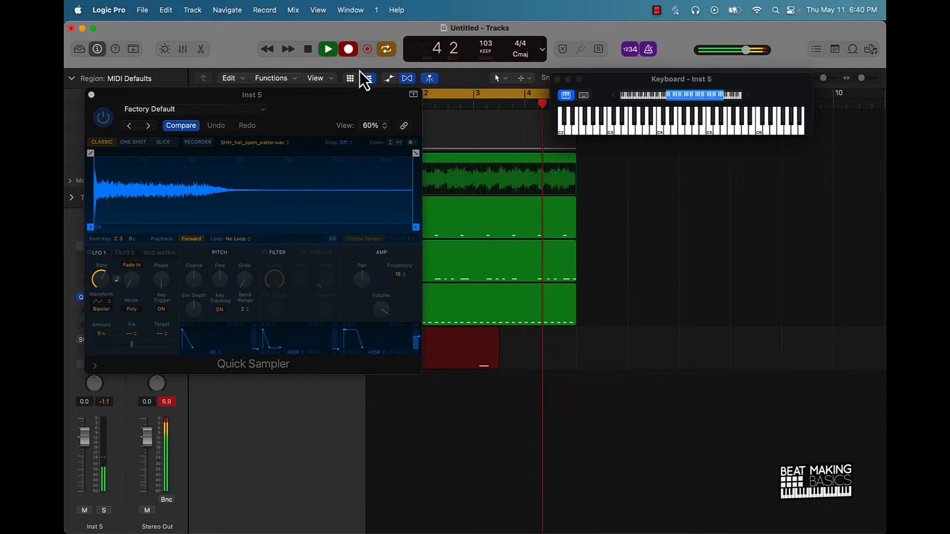
{"action": "left_click", "coordinate": [329, 54]}
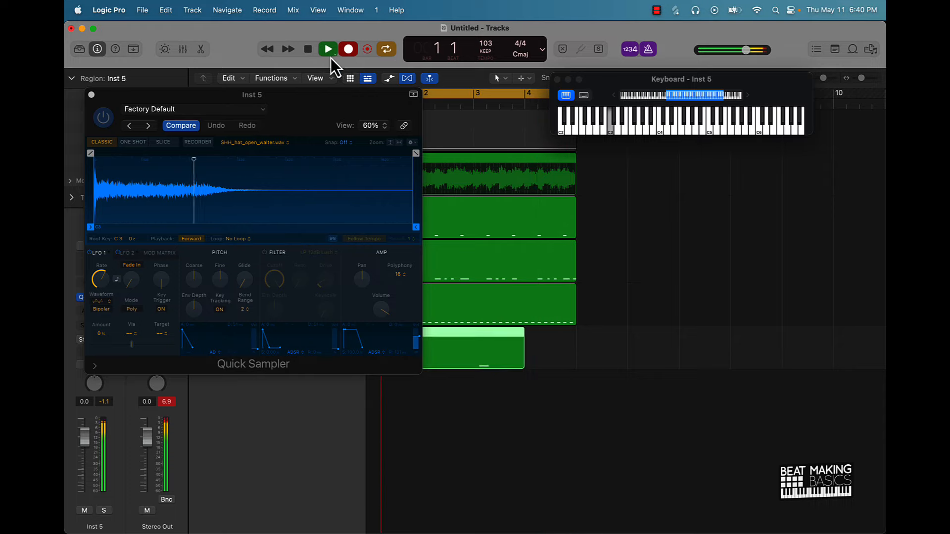
{"action": "left_click", "coordinate": [330, 54]}
Step: Close the Quick Sampler window and extend the Inst 5 region to a length of four bars
{"action": "left_click", "coordinate": [99, 103]}
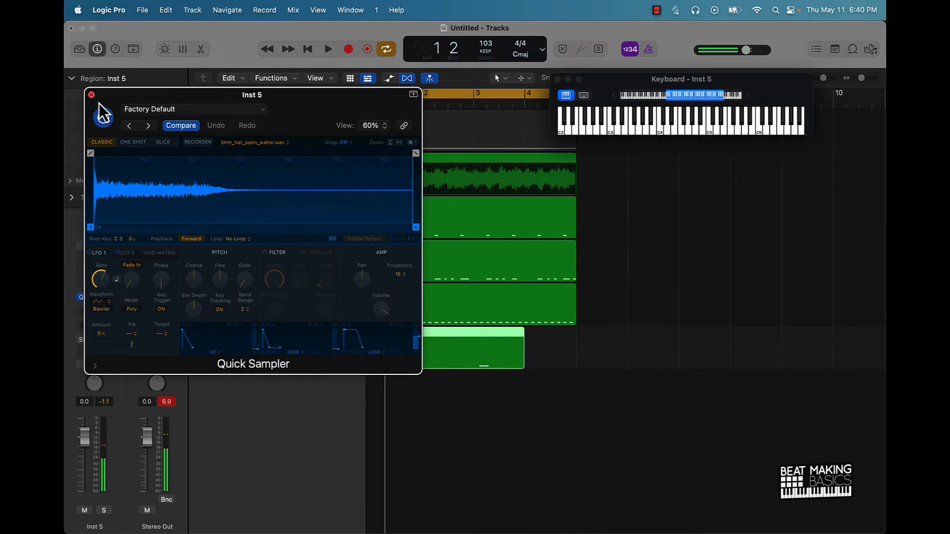
{"action": "left_click", "coordinate": [91, 94]}
{"action": "left_click_drag", "start_coordinate": [522, 356], "coordinate": [569, 354]}
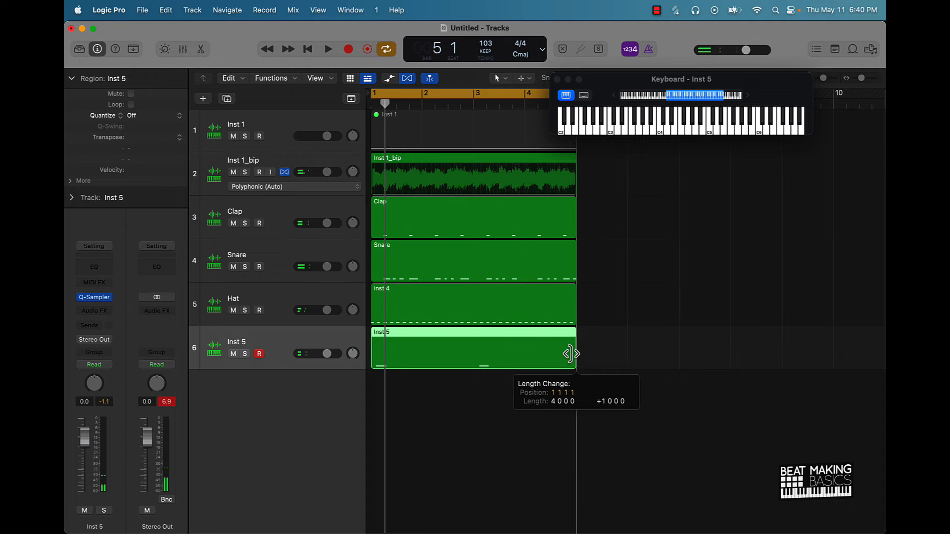
Step: Open the Inst 5 region in the Piano Roll and quantize both open hat notes to 1/16 Swing B
{"action": "double_click", "coordinate": [415, 343]}
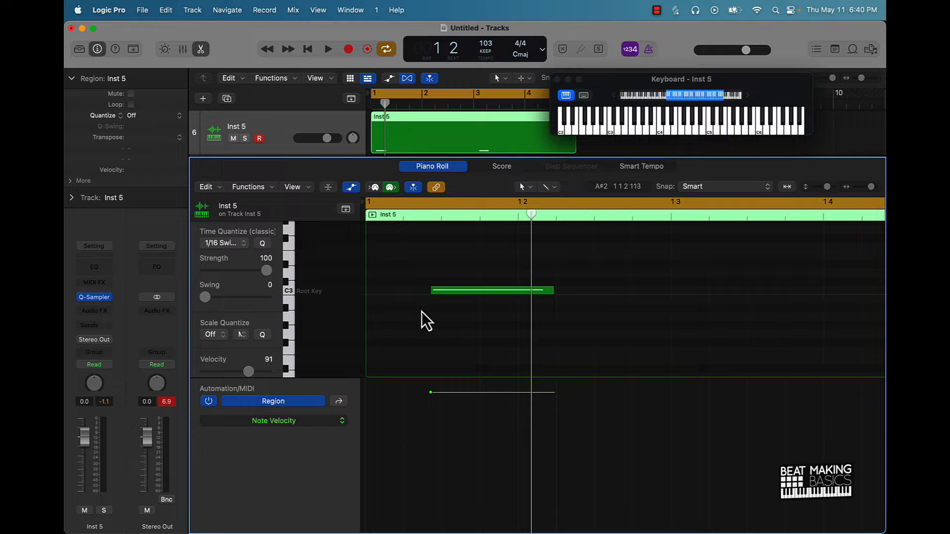
{"action": "key", "text": "super+a"}
{"action": "left_click", "coordinate": [262, 243]}
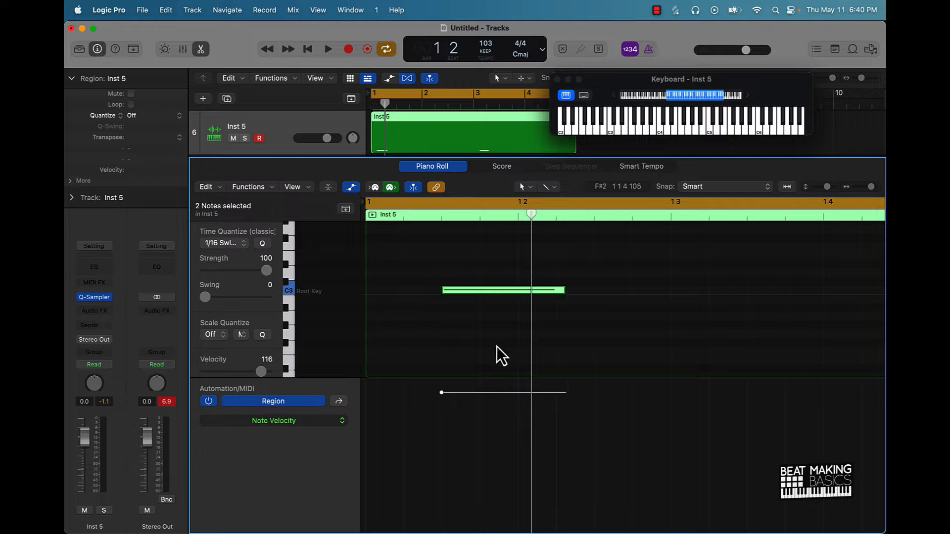
{"action": "left_click", "coordinate": [501, 314], "text": "ctrl+alt"}
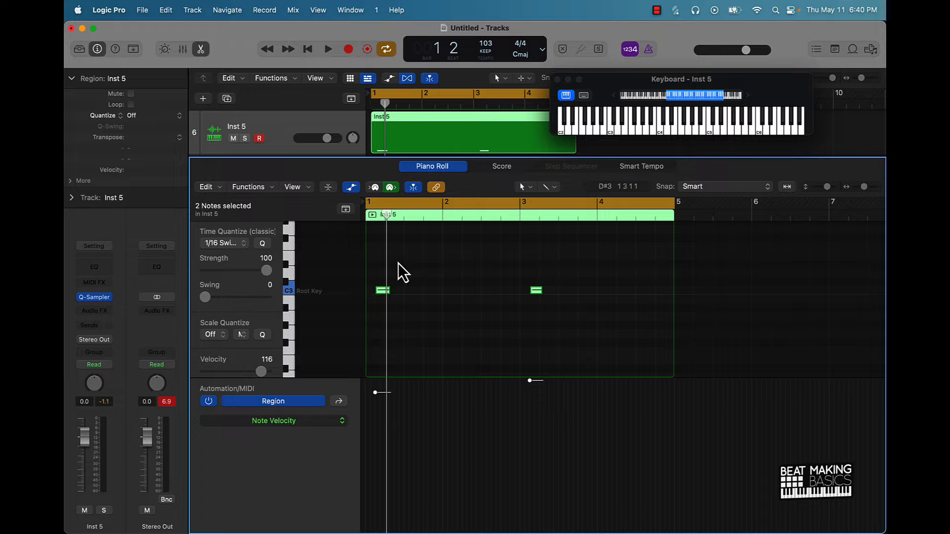
Step: Change the quantize value of the two open hat notes to 1/8 Swing A and close the editor
{"action": "left_click", "coordinate": [243, 244]}
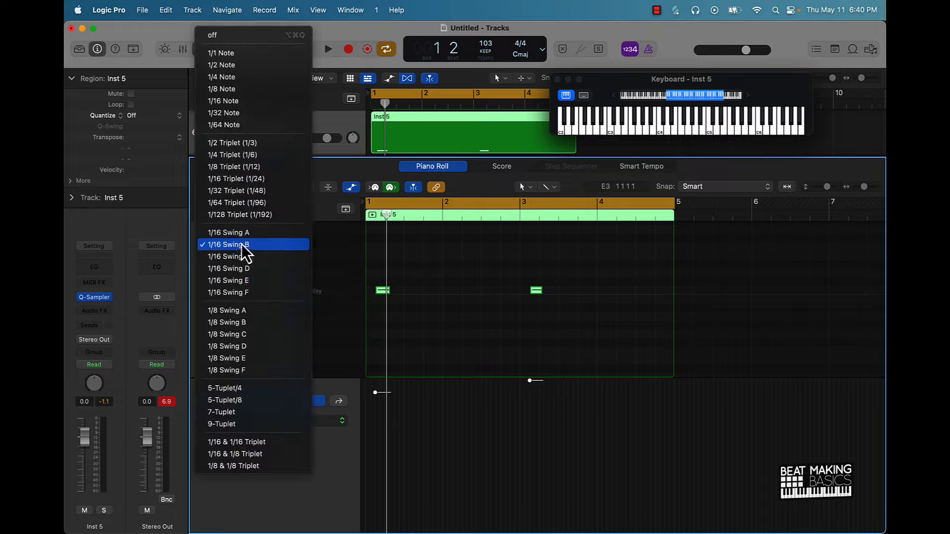
{"action": "left_click", "coordinate": [235, 310]}
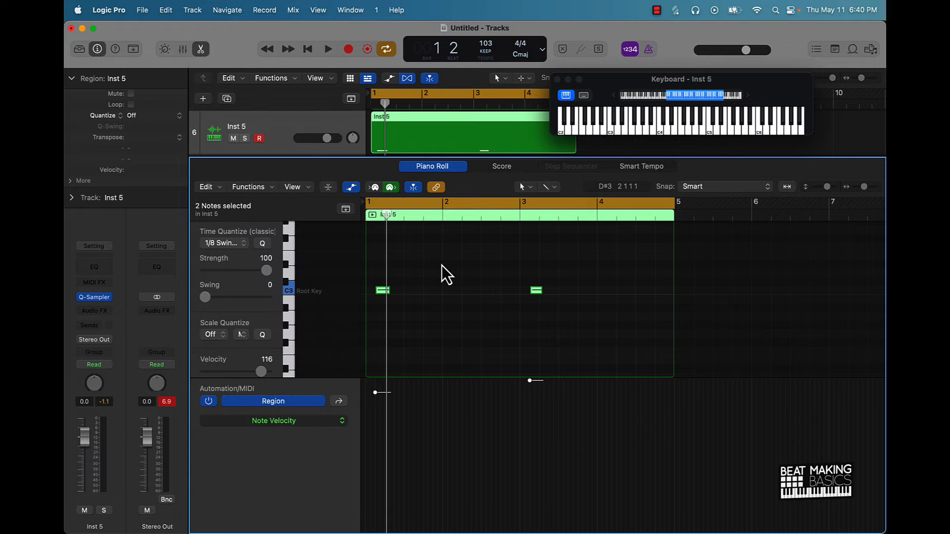
{"action": "key", "text": "e"}
Step: Open the Hat track's region in the Piano Roll and quantize only its first note to 1/8 Swing A
{"action": "left_click", "coordinate": [390, 316]}
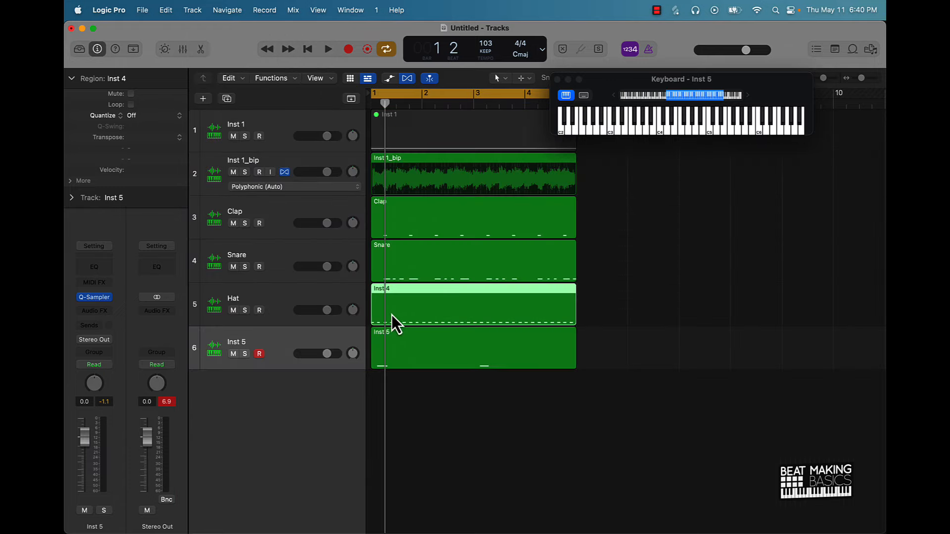
{"action": "key", "text": "e"}
{"action": "scroll", "coordinate": [397, 335], "scroll_direction": "up", "scroll_amount": 6}
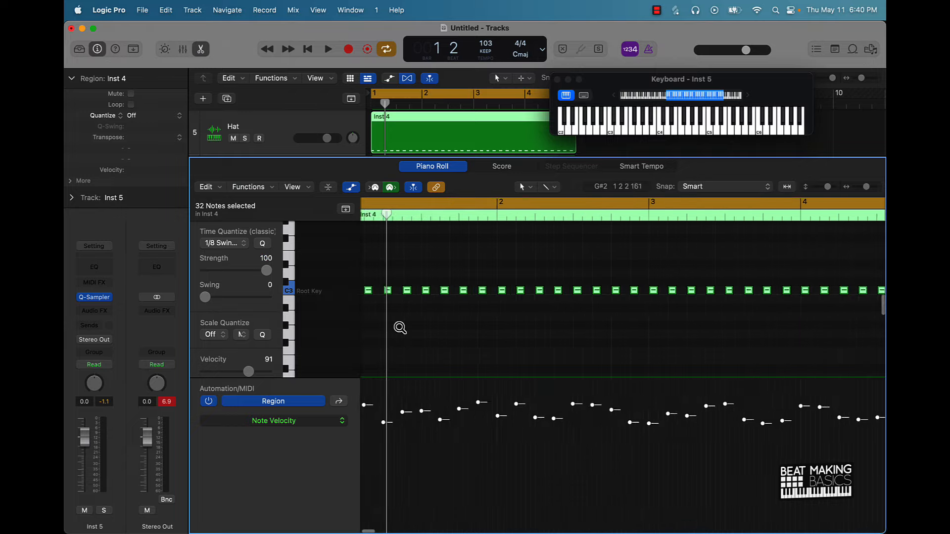
{"action": "key", "text": "Left"}
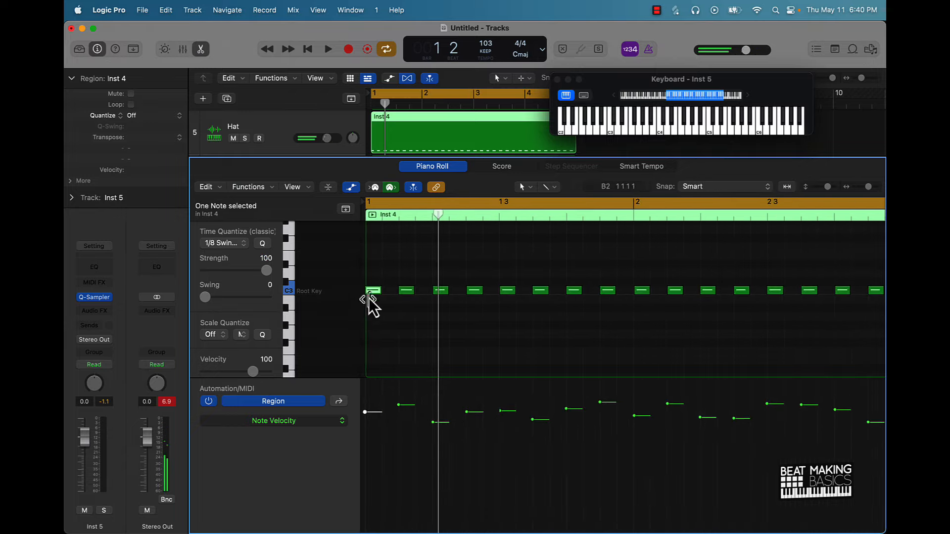
{"action": "left_click", "coordinate": [262, 244]}
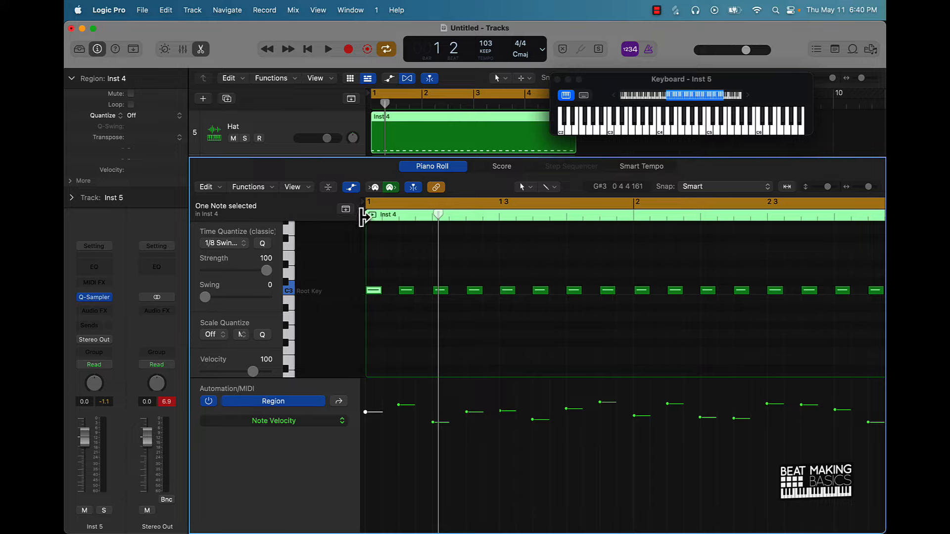
Step: Play the loop from the beginning with the whole hi-hat region in view, stop playback, and close the editor
{"action": "key", "text": "Return"}
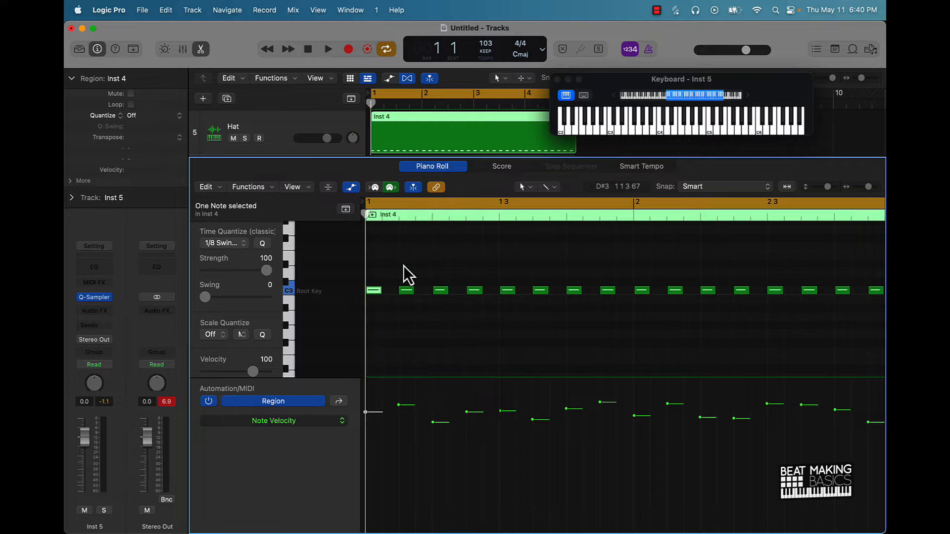
{"action": "key", "text": "space"}
{"action": "left_click", "coordinate": [490, 317], "text": "ctrl+alt"}
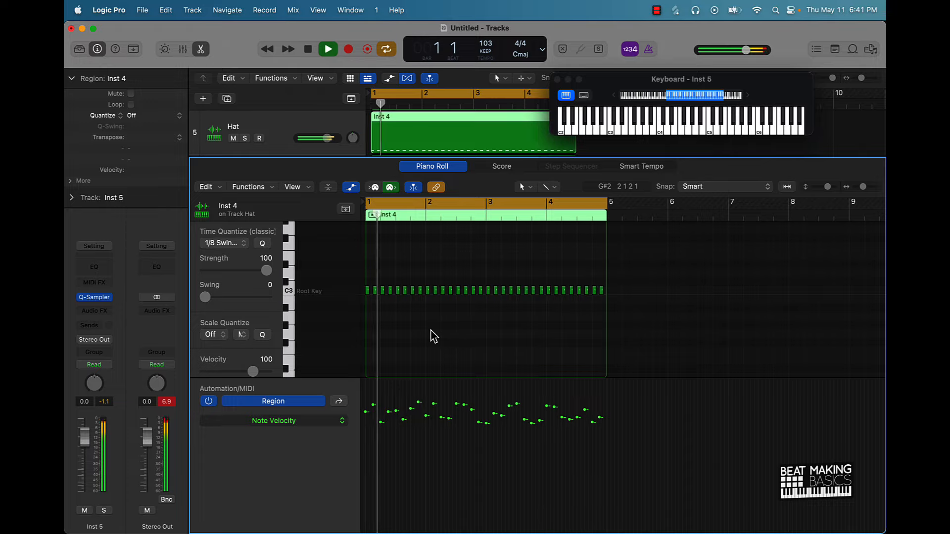
{"action": "key", "text": "space"}
{"action": "key", "text": "e"}
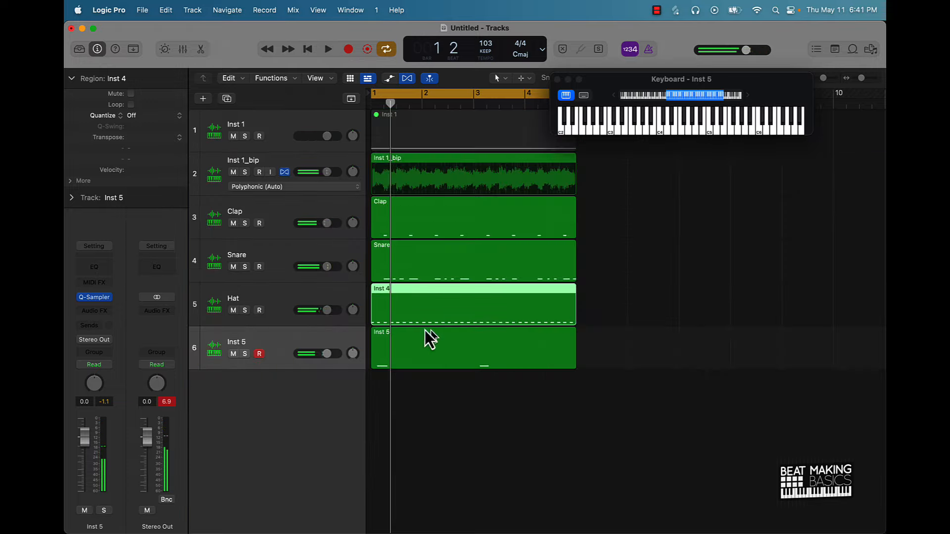
Step: Rename the open hat track as Open and name all regions after their tracks
{"action": "double_click", "coordinate": [248, 341]}
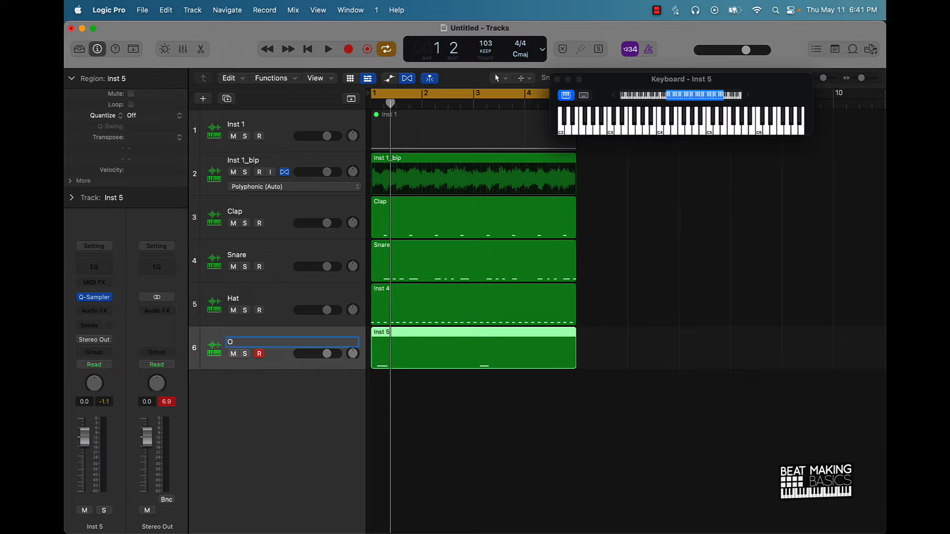
{"action": "key", "text": "Return"}
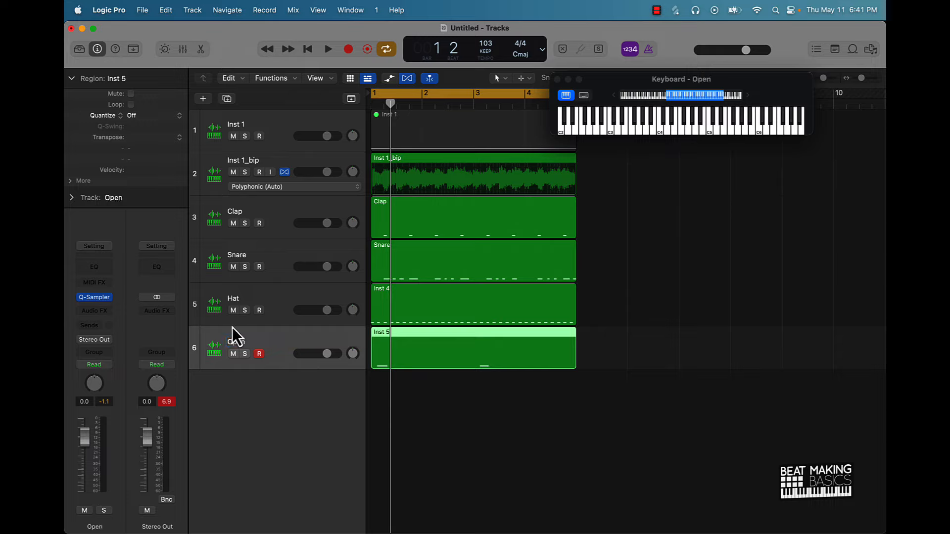
{"action": "key", "text": "super+a"}
{"action": "key", "text": "alt+shift+n"}
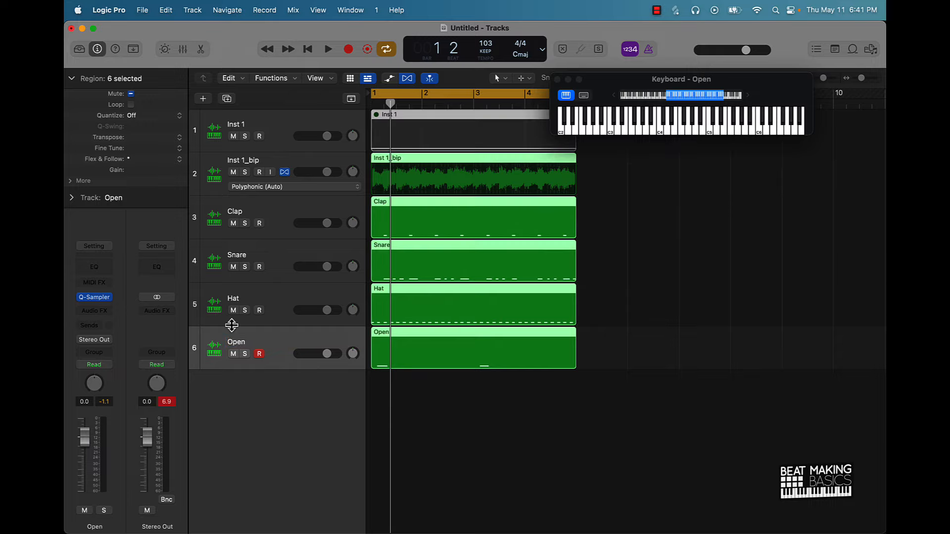
{"action": "left_click", "coordinate": [446, 465]}
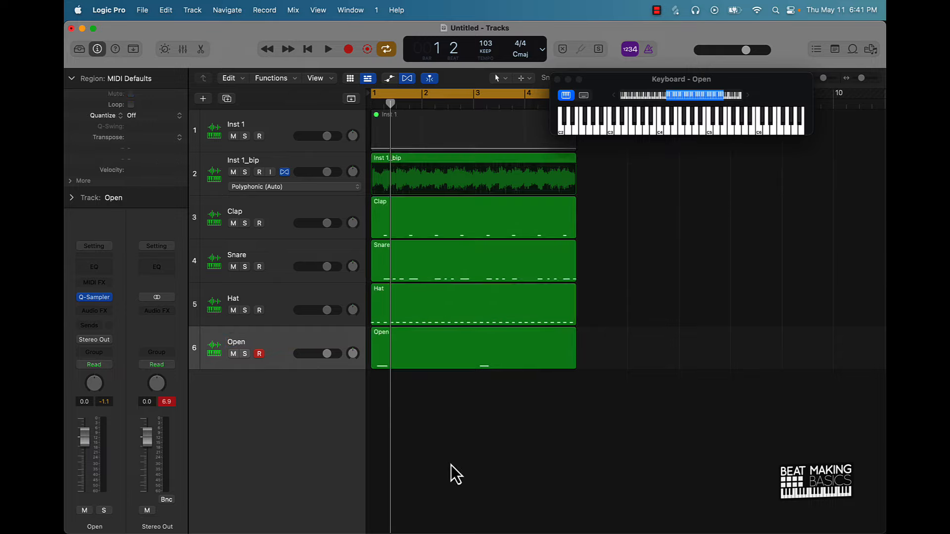
Step: Create a Quick Sampler software instrument track, switch to Splice, and replace the open tag with kicks in the boom bap one-shot search
{"action": "left_click", "coordinate": [203, 99]}
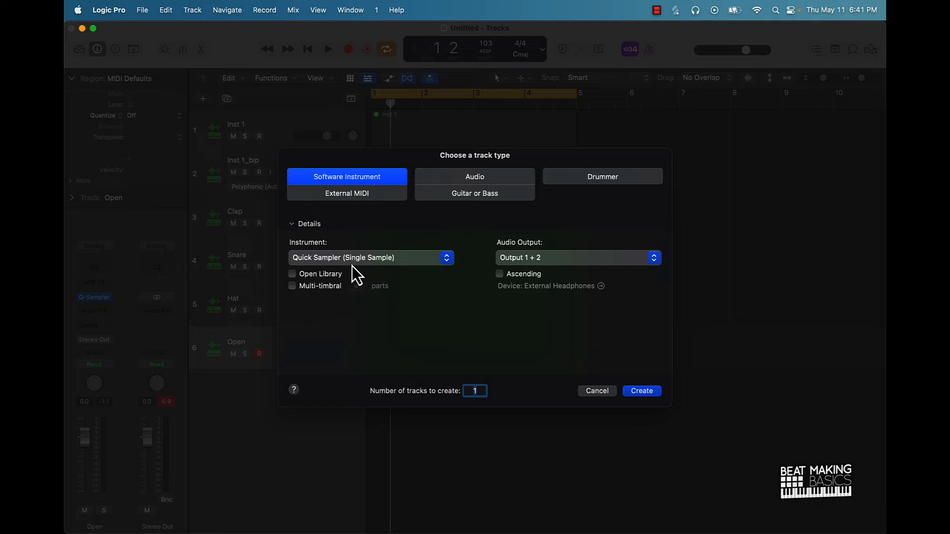
{"action": "left_click", "coordinate": [637, 392]}
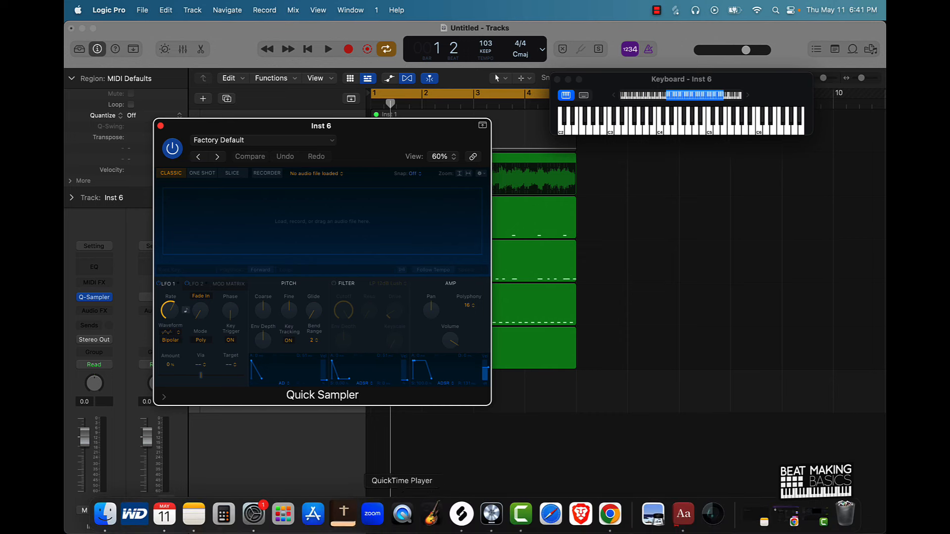
{"action": "left_click", "coordinate": [462, 523]}
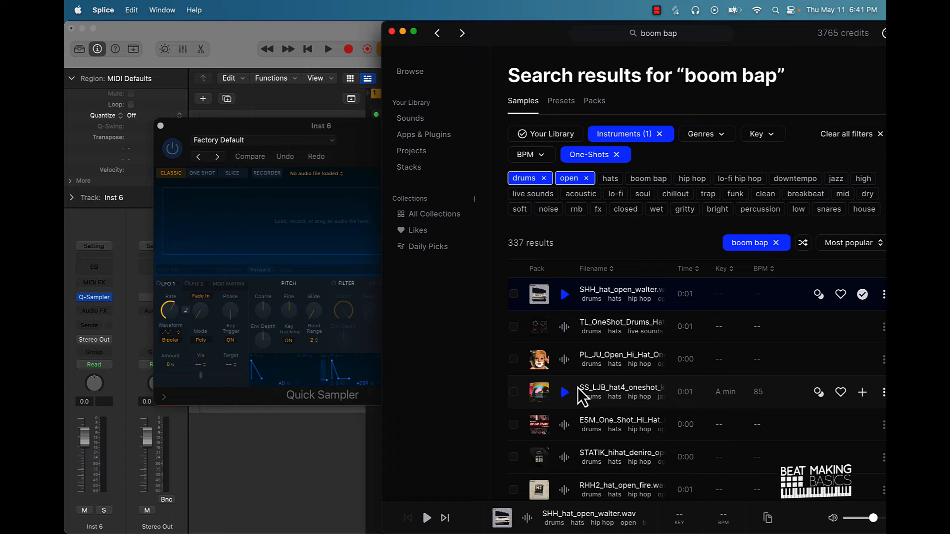
{"action": "left_click", "coordinate": [586, 179]}
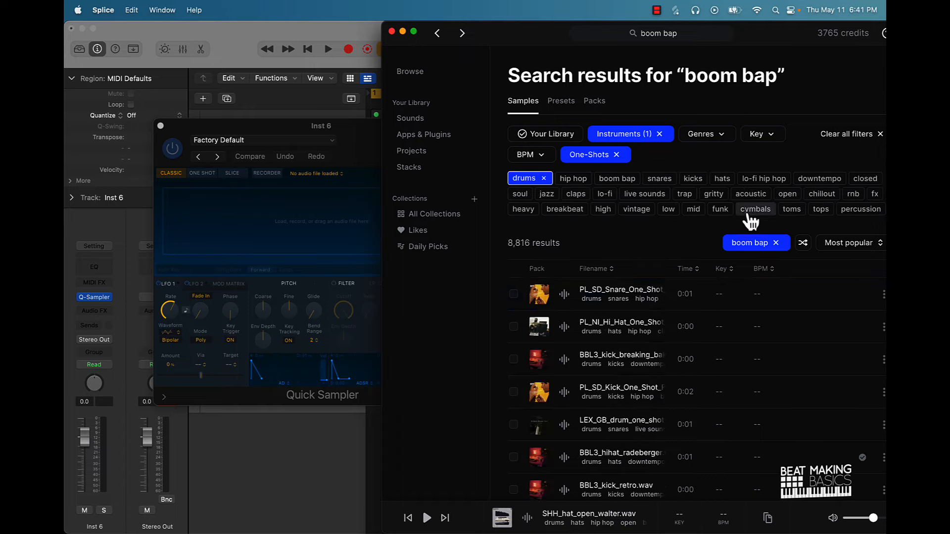
{"action": "left_click", "coordinate": [695, 181]}
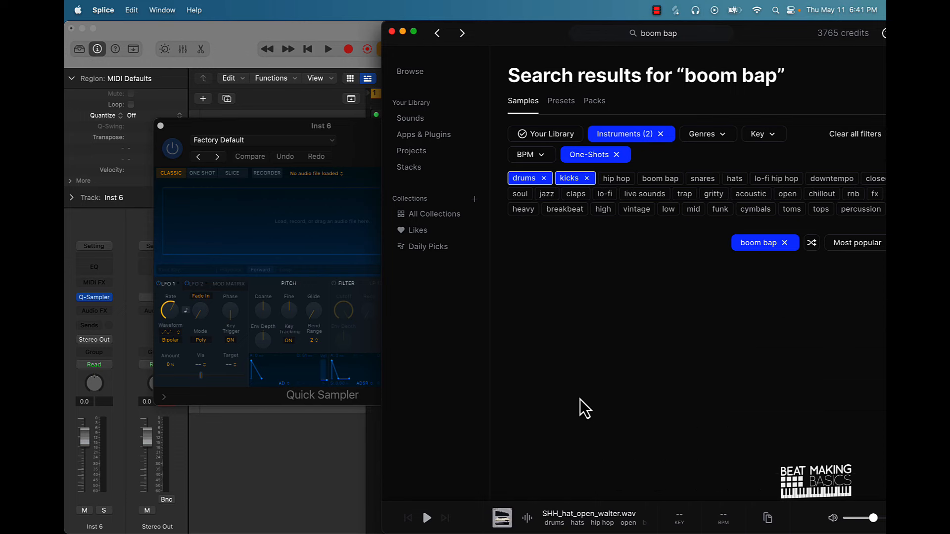
Step: Audition kick one-shots in Splice, including PL_SD_Kick_One_Shot_Fallout, against the beat playing in Logic Pro
{"action": "left_click", "coordinate": [563, 329]}
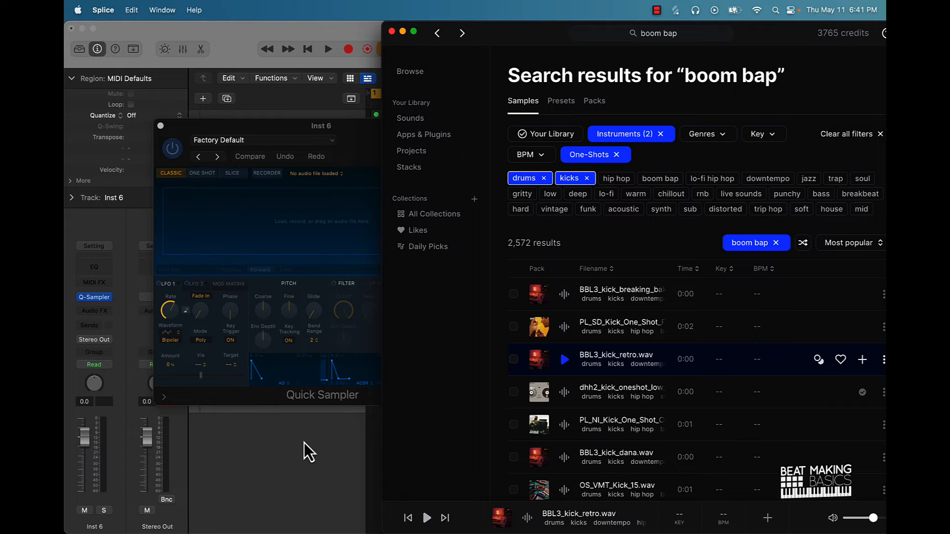
{"action": "left_click", "coordinate": [348, 476]}
{"action": "key", "text": "space"}
{"action": "left_click", "coordinate": [472, 511]}
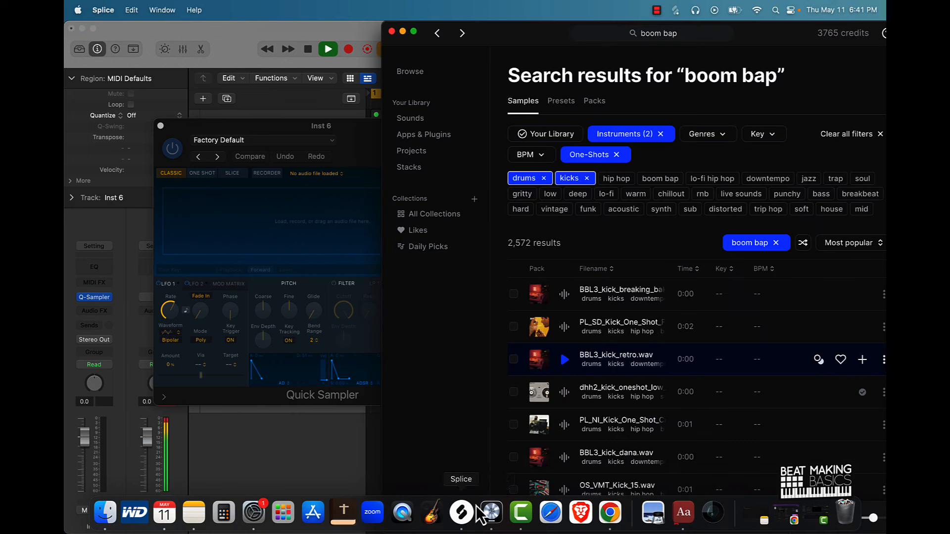
{"action": "left_click", "coordinate": [564, 328]}
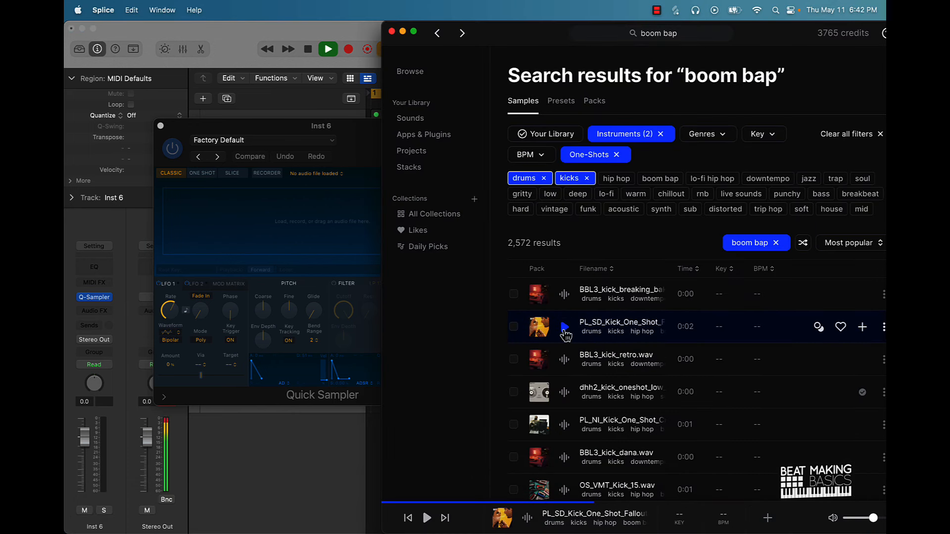
Step: Download the PL_SD_Kick_One_Shot_Fallout sample, load it into the Inst 6 Quick Sampler in Logic Pro, and stop playback
{"action": "left_click", "coordinate": [863, 329]}
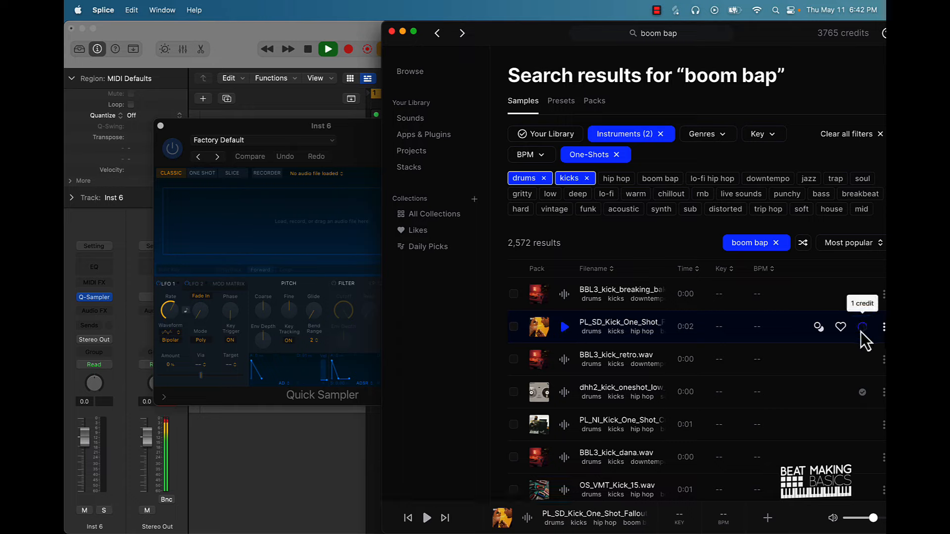
{"action": "left_click_drag", "start_coordinate": [746, 331], "coordinate": [264, 229]}
{"action": "left_click", "coordinate": [293, 494]}
{"action": "key", "text": "space"}
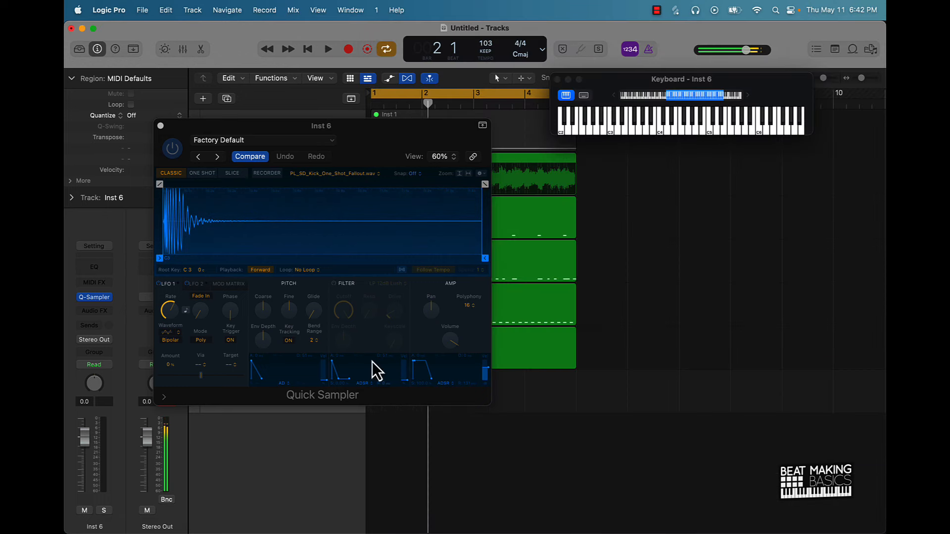
Step: Move the sampler window clear of the Inst 6 track, record a four-bar kick pattern over the loop, and close the sampler
{"action": "left_click", "coordinate": [176, 204]}
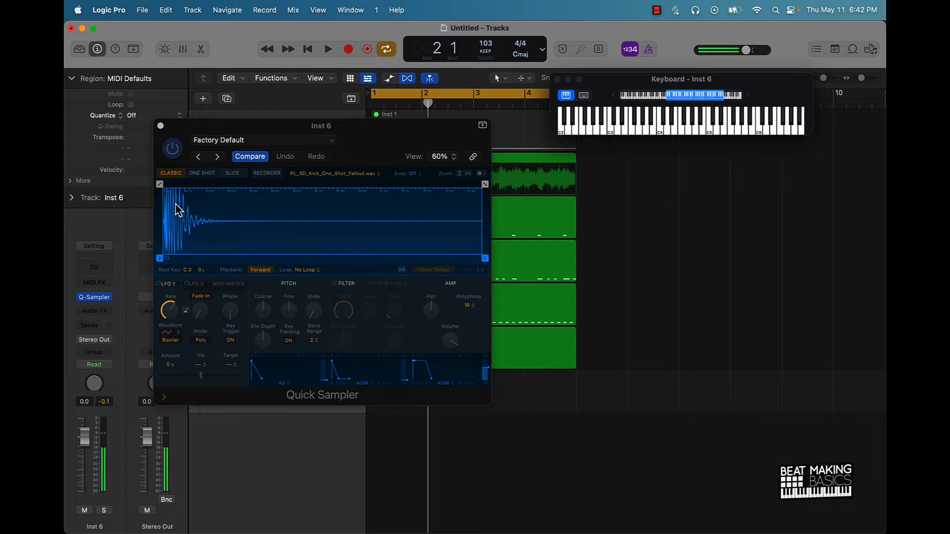
{"action": "left_click_drag", "start_coordinate": [364, 137], "coordinate": [371, 78]}
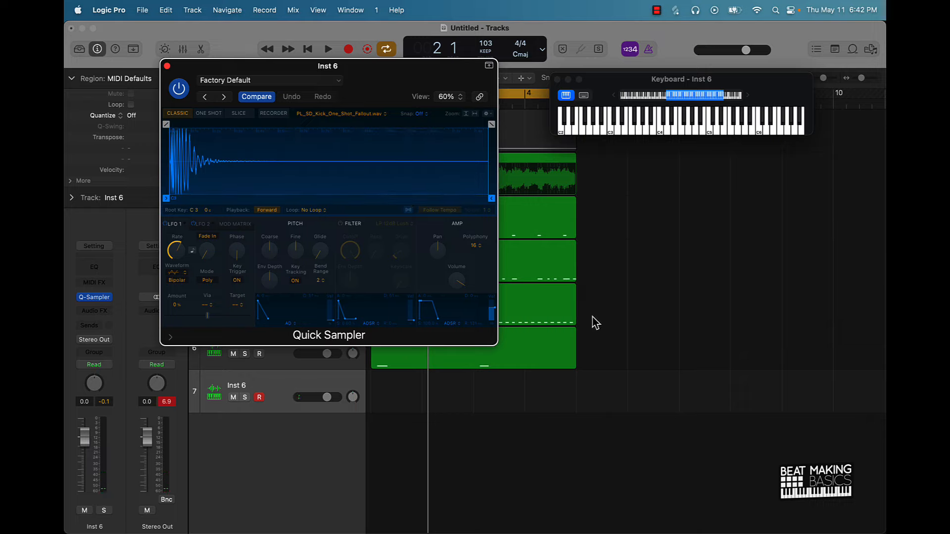
{"action": "key", "text": "r"}
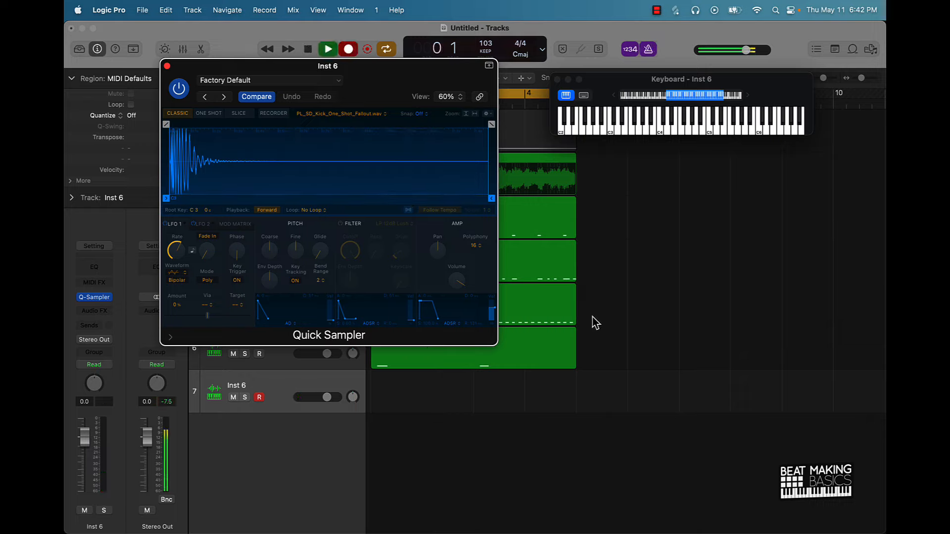
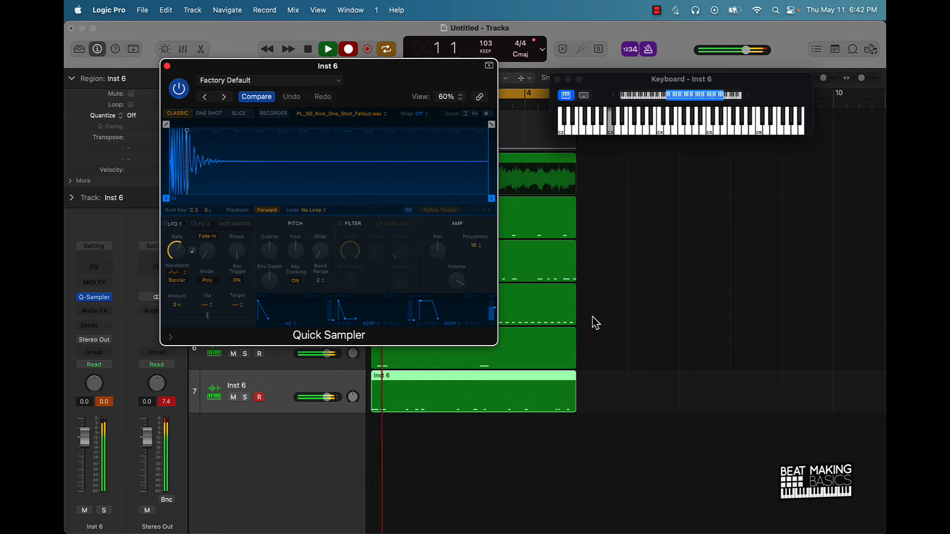
{"action": "left_click", "coordinate": [166, 66]}
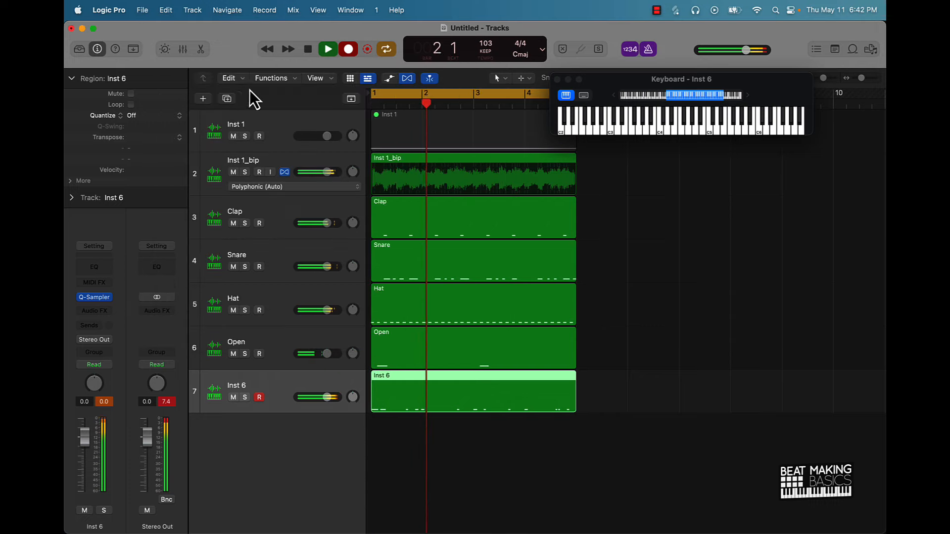
{"action": "key", "text": "space"}
{"action": "left_click", "coordinate": [494, 453]}
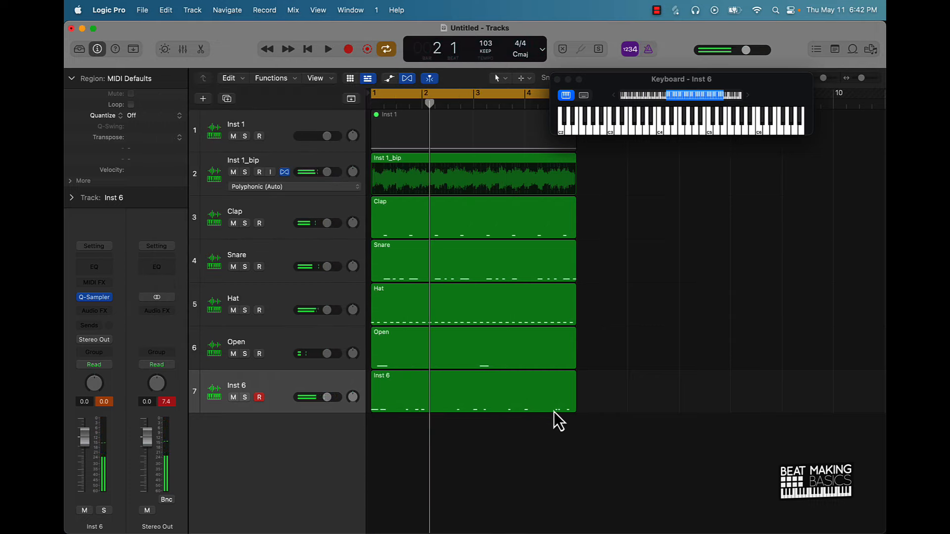
Step: Open the Inst 6 kick region in the Piano Roll and select all its notes
{"action": "key", "text": "super+Right"}
{"action": "key", "text": "super+Right"}
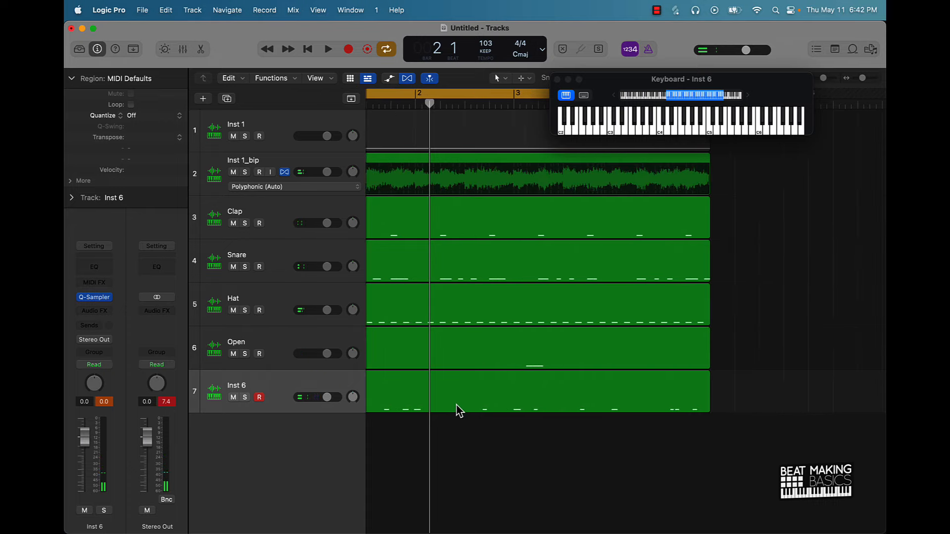
{"action": "scroll", "coordinate": [458, 405], "scroll_direction": "right", "scroll_amount": 1}
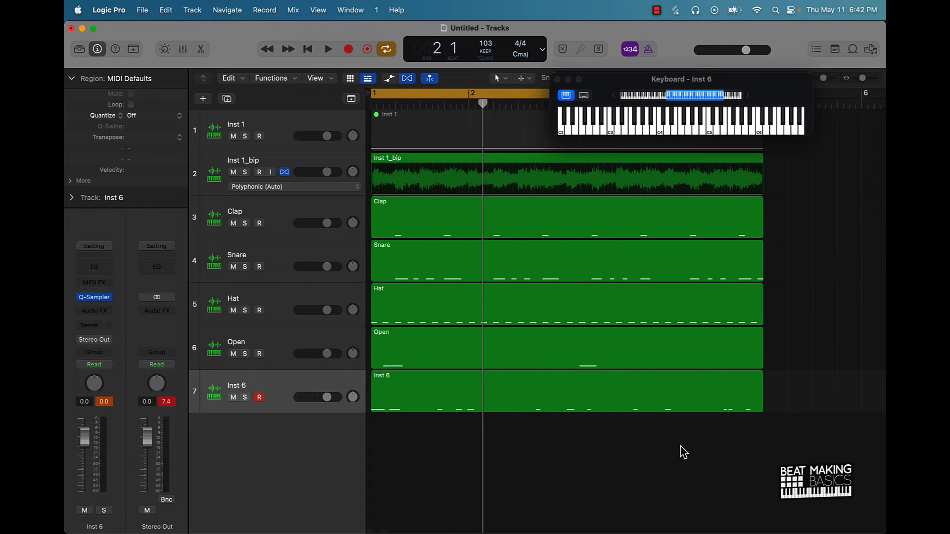
{"action": "double_click", "coordinate": [464, 405]}
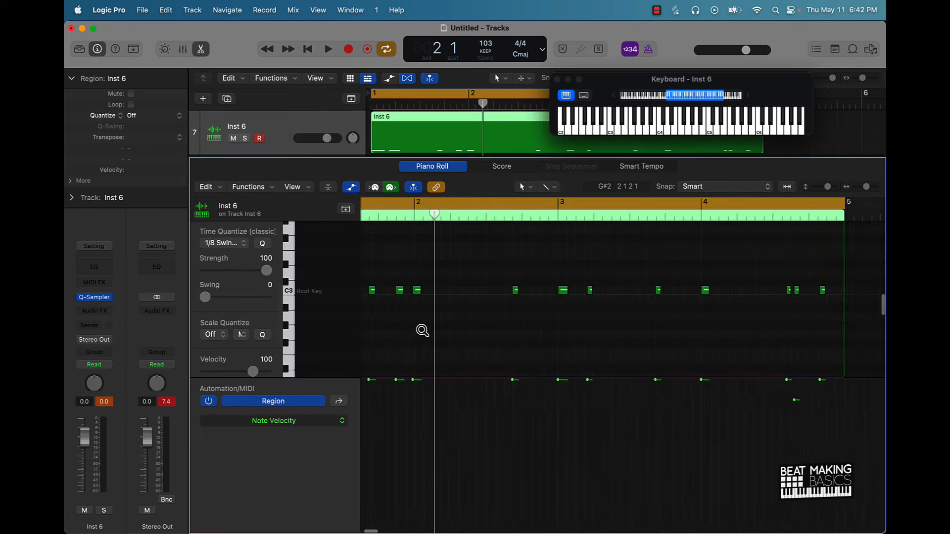
{"action": "left_click", "coordinate": [422, 331], "text": "ctrl+alt"}
{"action": "key", "text": "super+a"}
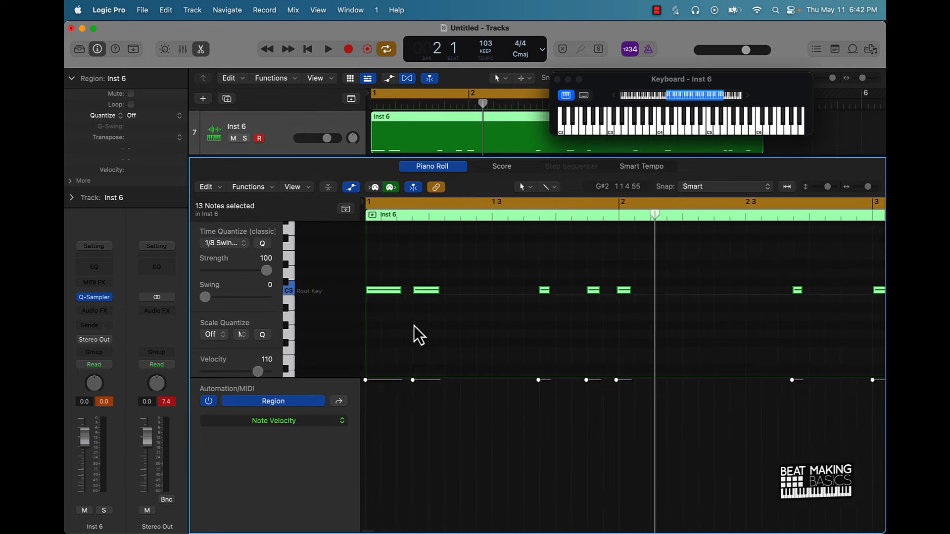
Step: Try quantizing the kick notes to 1/8 Swing A, undo it, and try 1/16 Swing B with playback
{"action": "left_click", "coordinate": [263, 243]}
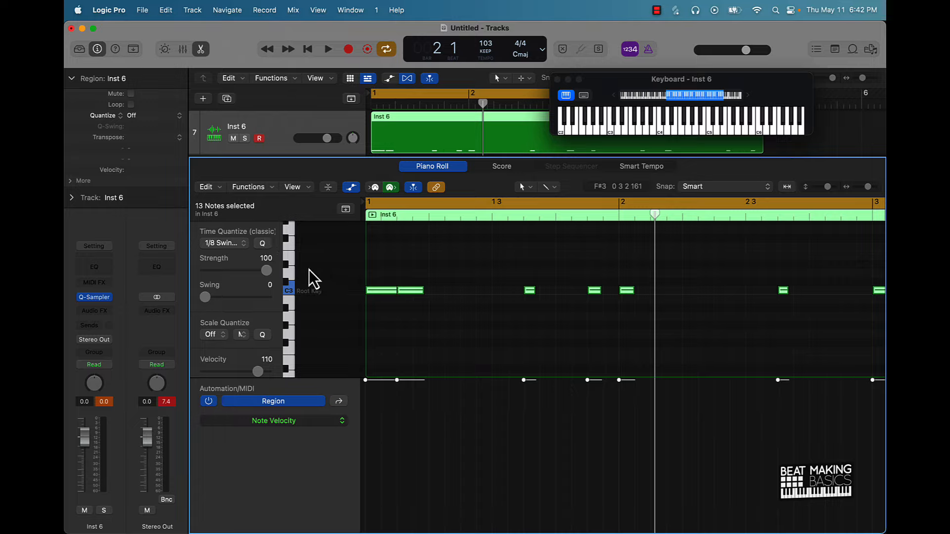
{"action": "key", "text": "super+z"}
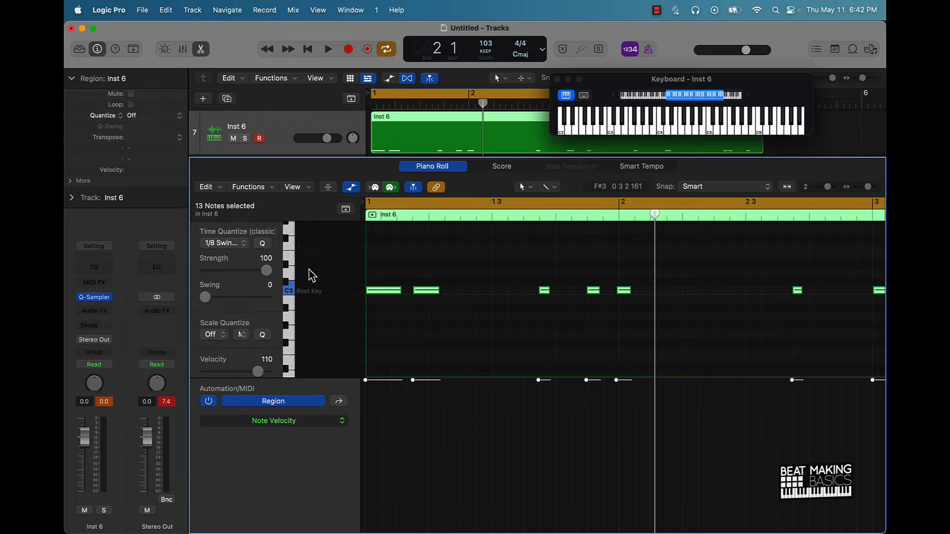
{"action": "left_click", "coordinate": [231, 244]}
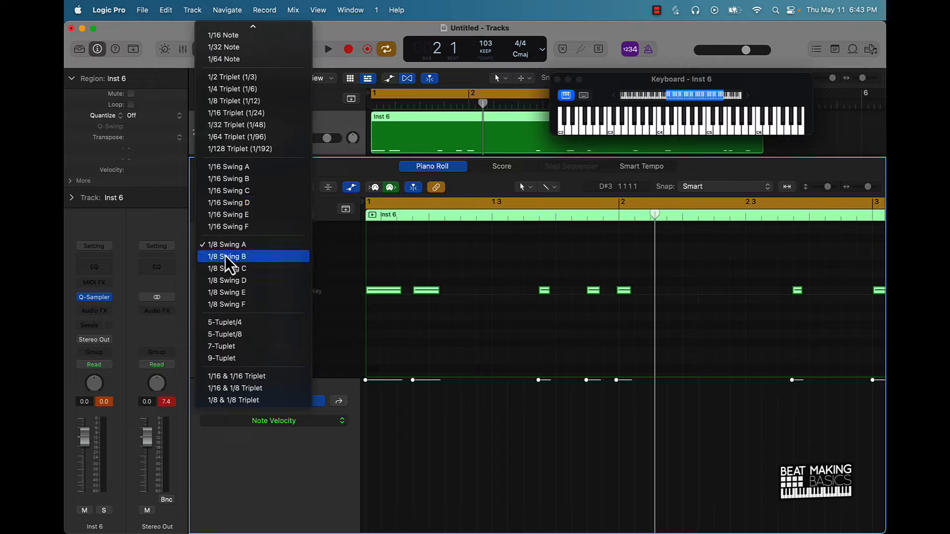
{"action": "left_click", "coordinate": [236, 180]}
{"action": "key", "text": "space"}
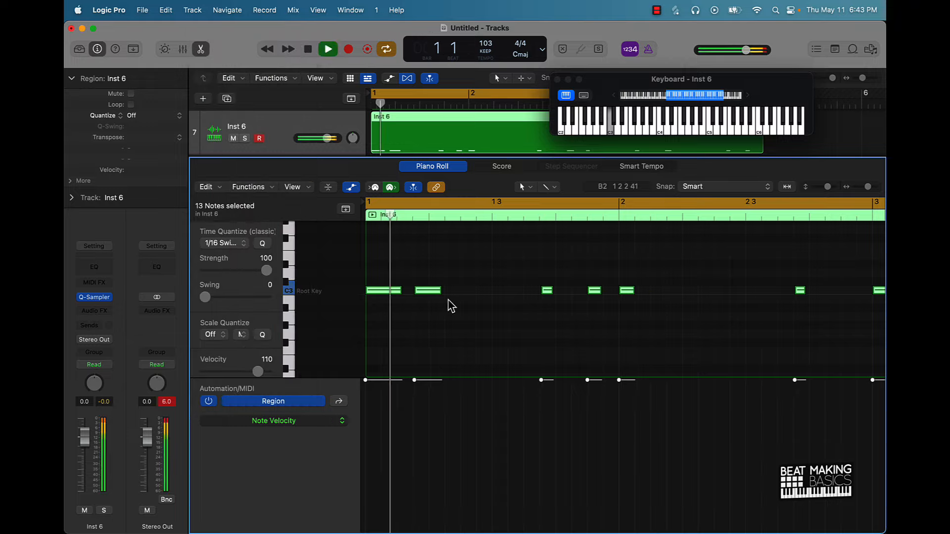
Step: Quantize all kick notes to 1/16 Swing A, play the loop to check the timing, and close the editor
{"action": "left_click", "coordinate": [230, 238]}
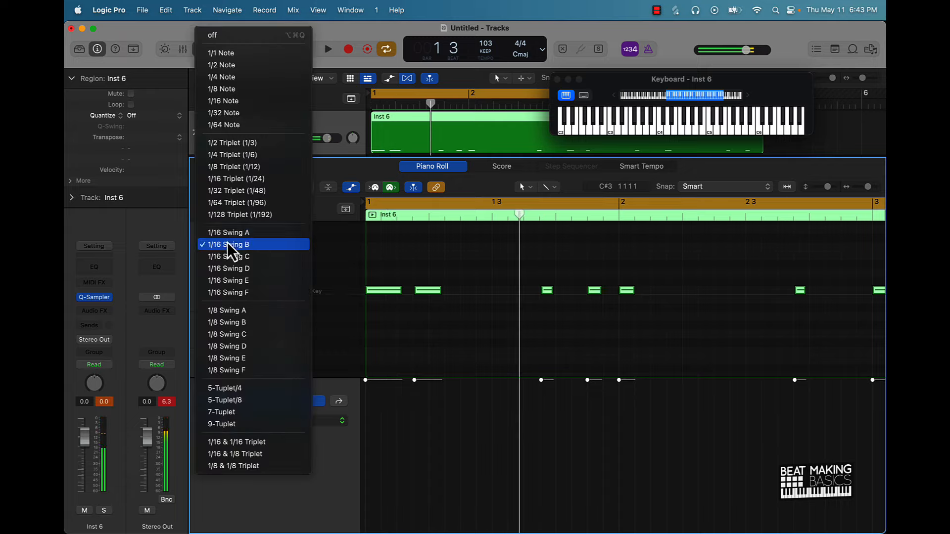
{"action": "left_click", "coordinate": [233, 234]}
{"action": "key", "text": "space"}
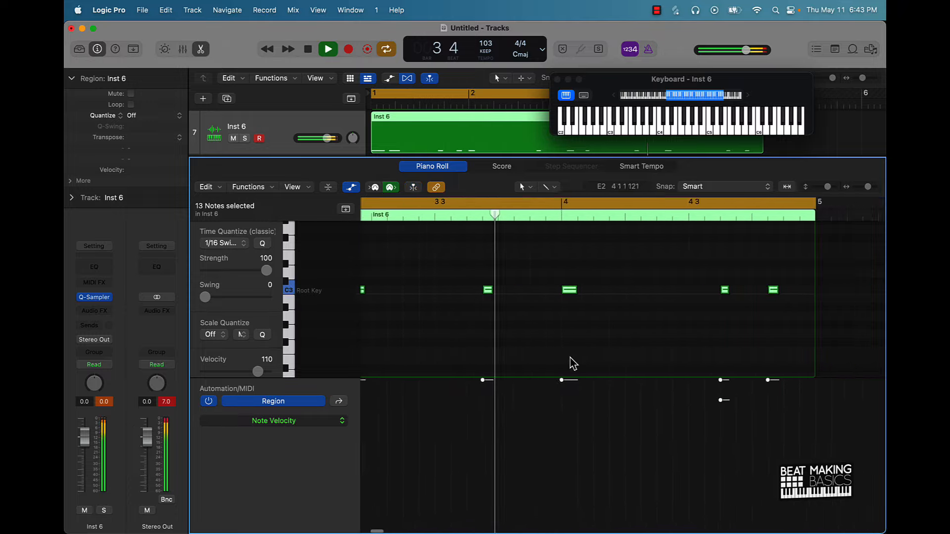
{"action": "key", "text": "space"}
{"action": "scroll", "coordinate": [528, 357], "scroll_direction": "left", "scroll_amount": 3}
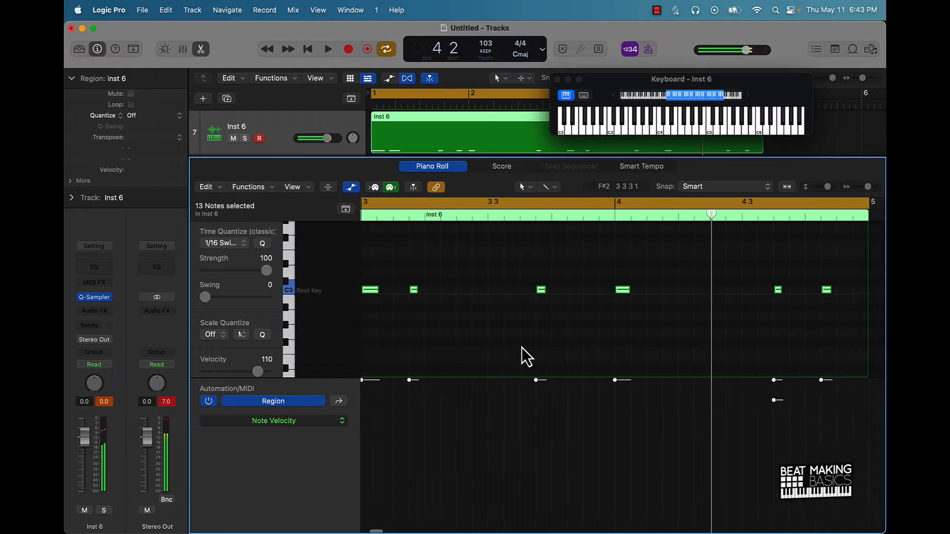
{"action": "left_click", "coordinate": [524, 353]}
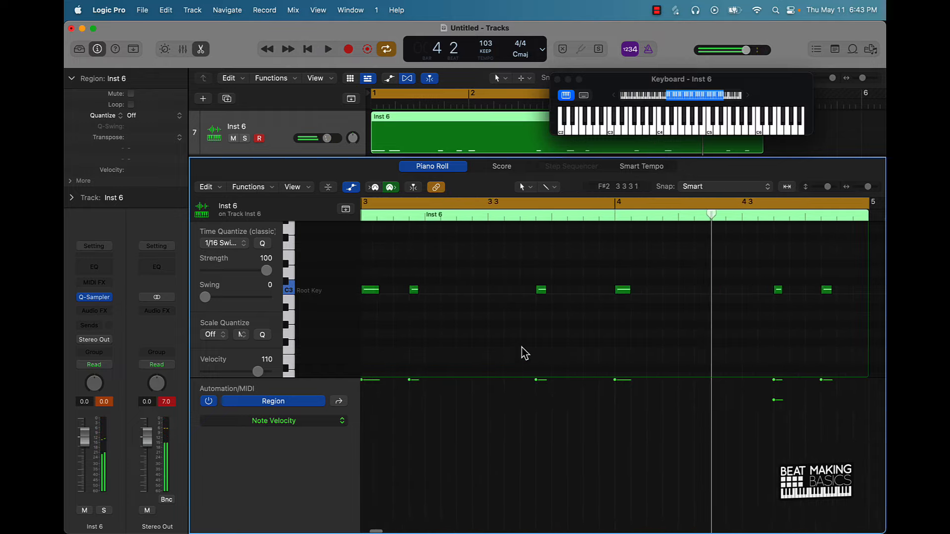
{"action": "left_click", "coordinate": [202, 48]}
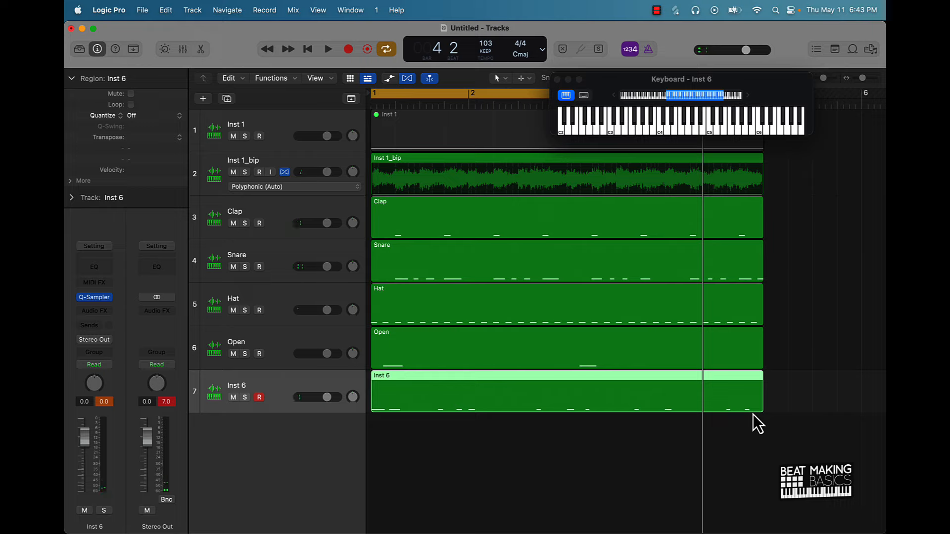
Step: Shorten the Inst 6 kick region to end at bar 3, moving the on-screen keyboard clear of the bar ruler
{"action": "left_click", "coordinate": [763, 435]}
{"action": "left_click_drag", "start_coordinate": [761, 406], "coordinate": [548, 399]}
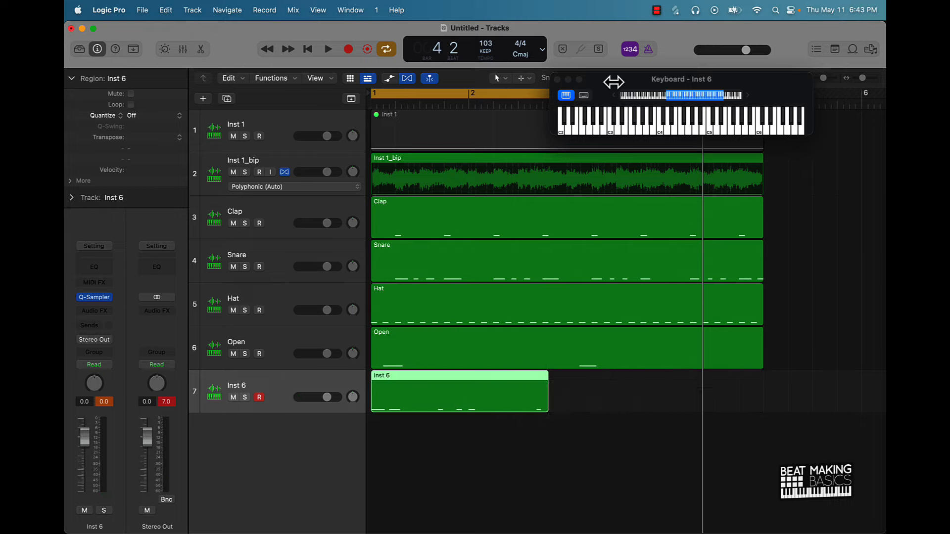
{"action": "left_click_drag", "start_coordinate": [613, 81], "coordinate": [685, 74]}
{"action": "left_click_drag", "start_coordinate": [544, 411], "coordinate": [567, 409]}
{"action": "left_click", "coordinate": [490, 419]}
{"action": "left_click", "coordinate": [461, 406]}
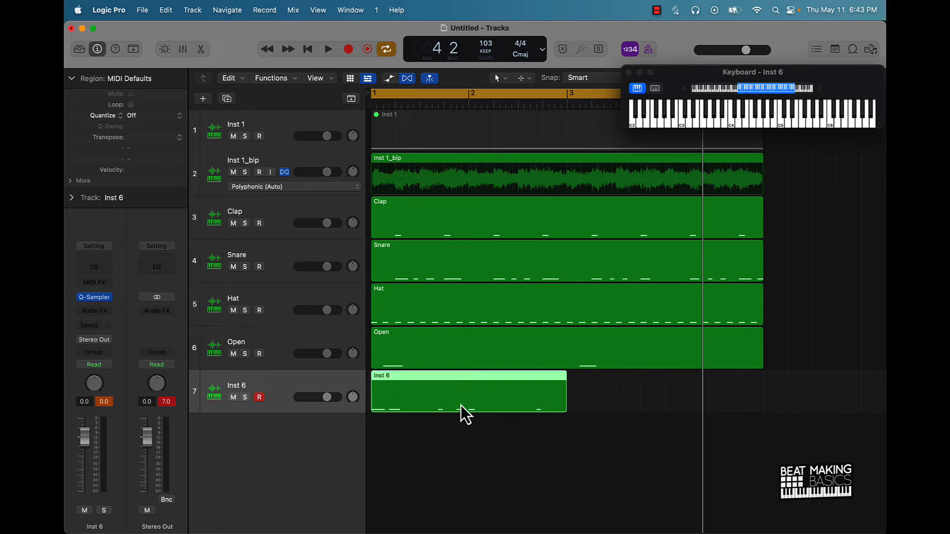
Step: Repeat the Inst 6 kick region once up to bar 5, join both copies into one region and play the loop
{"action": "key", "text": "super+r"}
{"action": "left_click", "coordinate": [690, 474]}
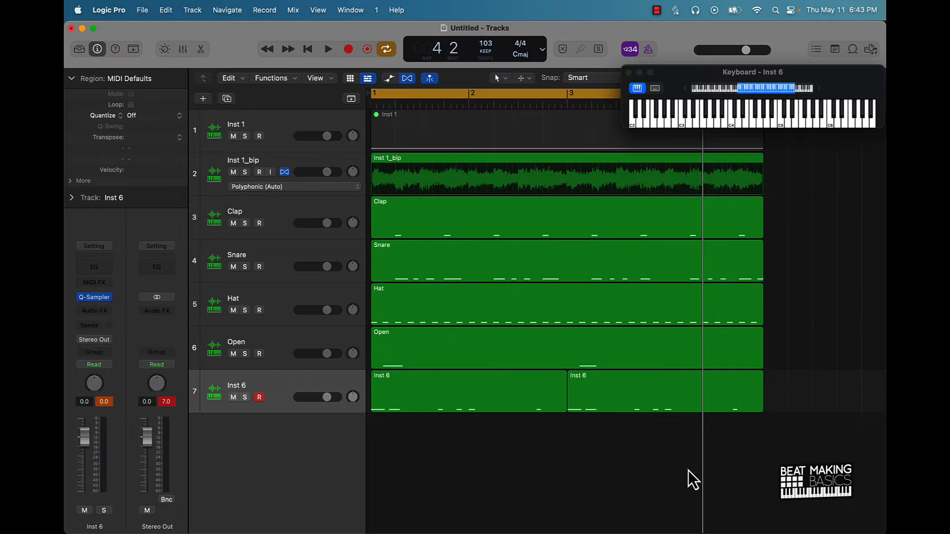
{"action": "left_click_drag", "start_coordinate": [574, 425], "coordinate": [552, 405]}
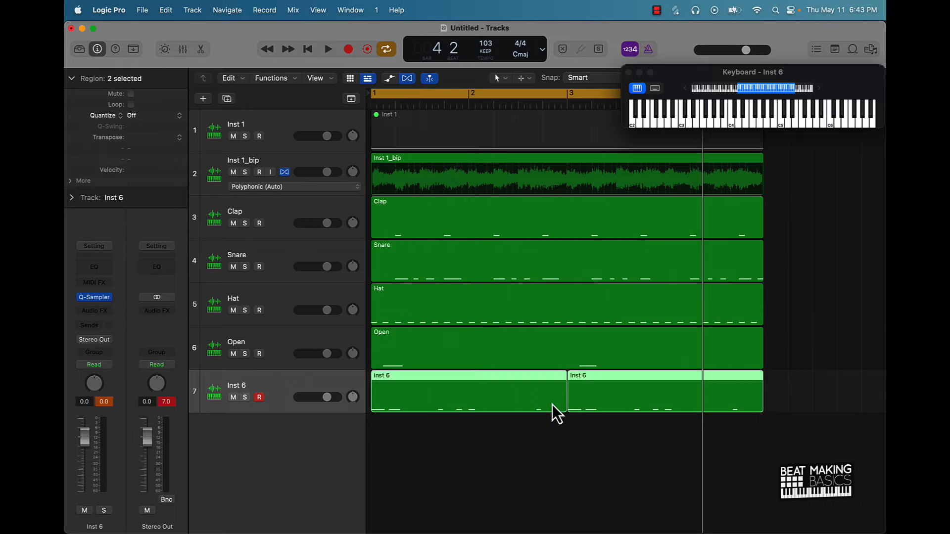
{"action": "key", "text": "super+j"}
{"action": "key", "text": "space"}
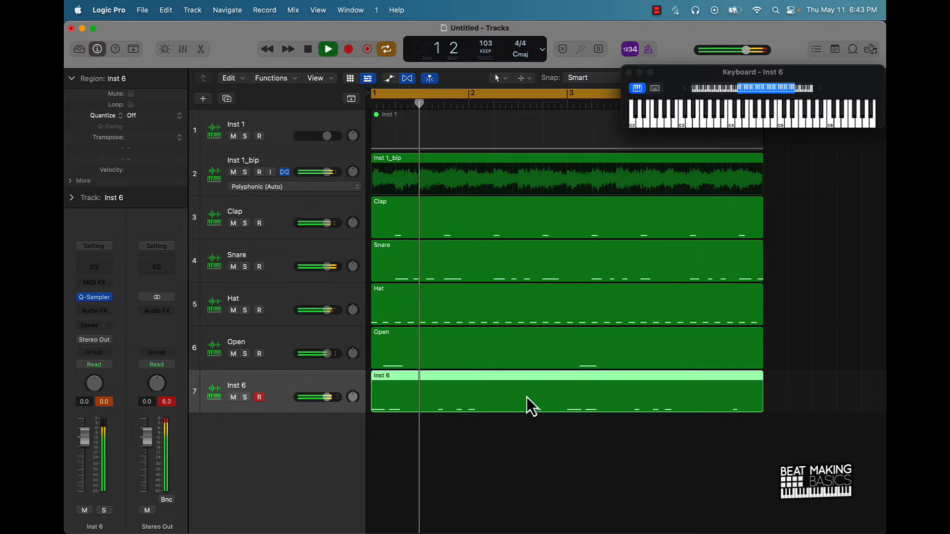
Step: Open the joined Inst 6 region in the Piano Roll and add a C3 kick note at 4 4 3, near the end of bar 4
{"action": "double_click", "coordinate": [528, 403]}
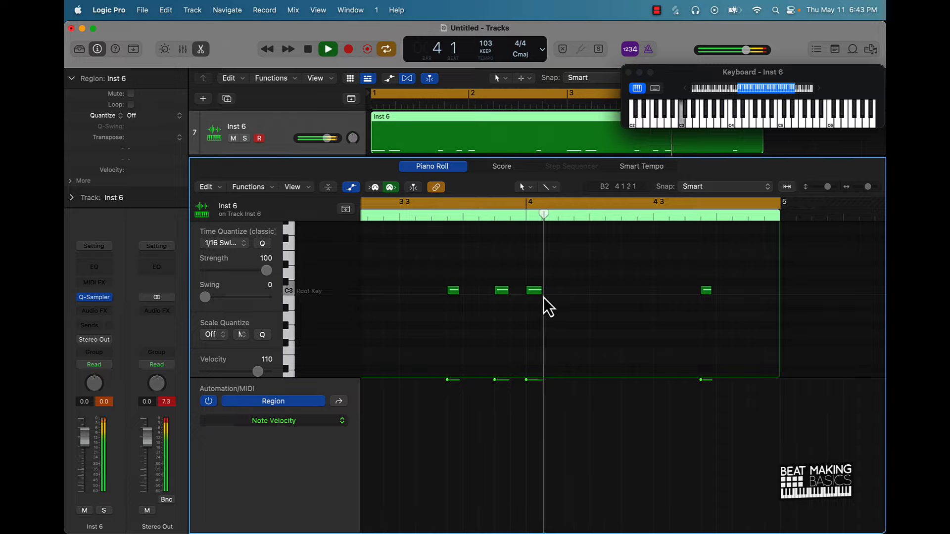
{"action": "key", "text": "space"}
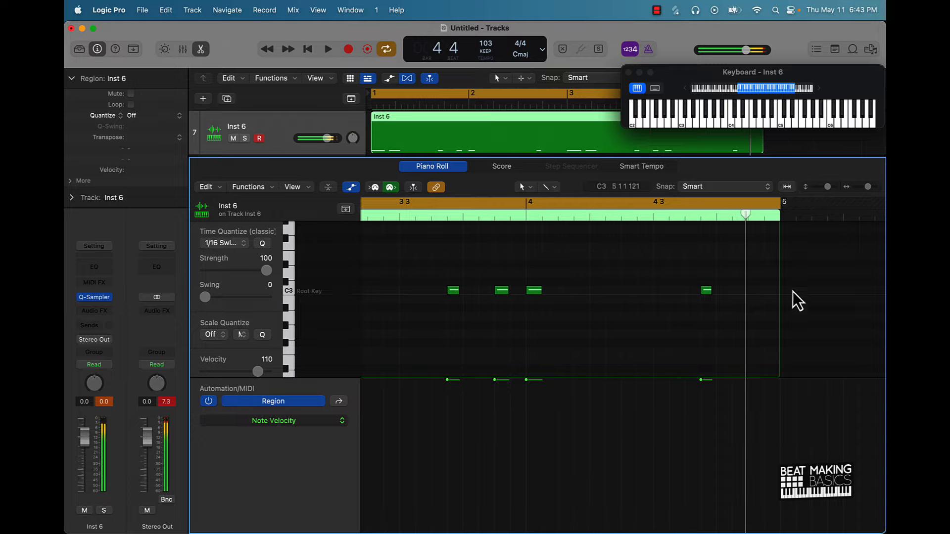
{"action": "left_click", "coordinate": [748, 290], "text": "super"}
{"action": "key", "text": "super+z"}
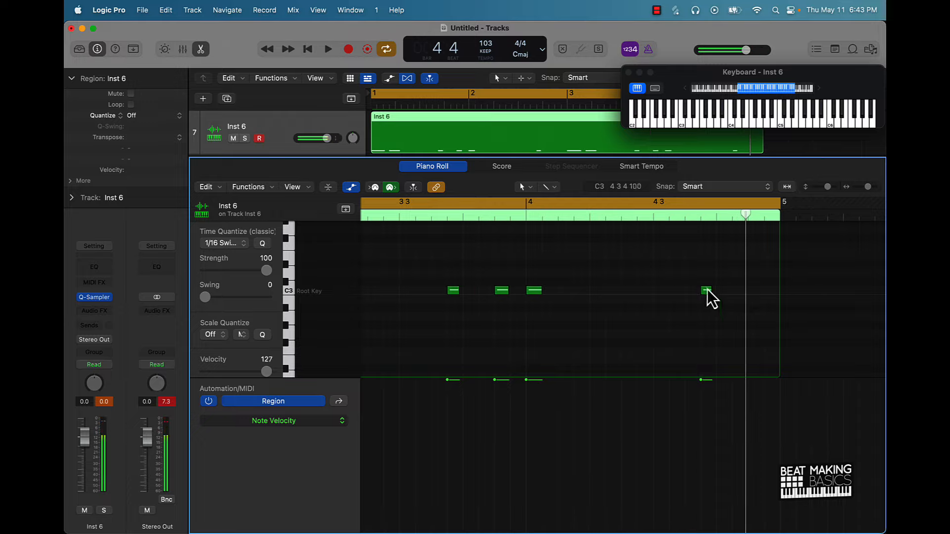
{"action": "left_click", "coordinate": [707, 291]}
{"action": "left_click", "coordinate": [681, 312]}
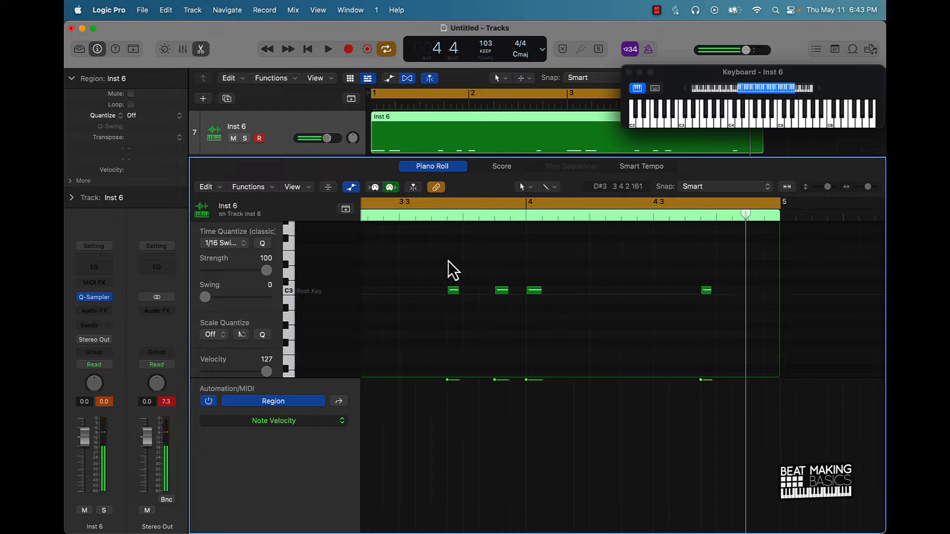
{"action": "left_click", "coordinate": [706, 291]}
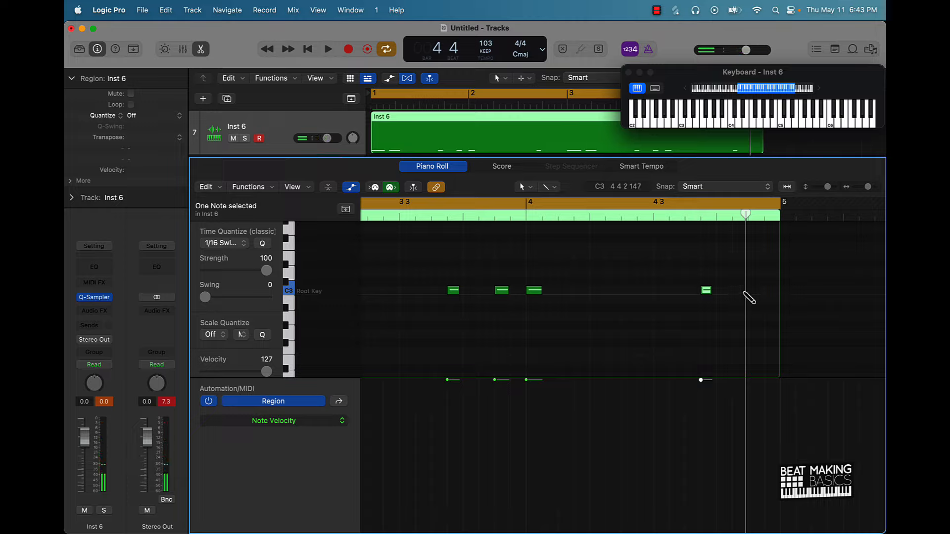
{"action": "left_click", "coordinate": [754, 291]}
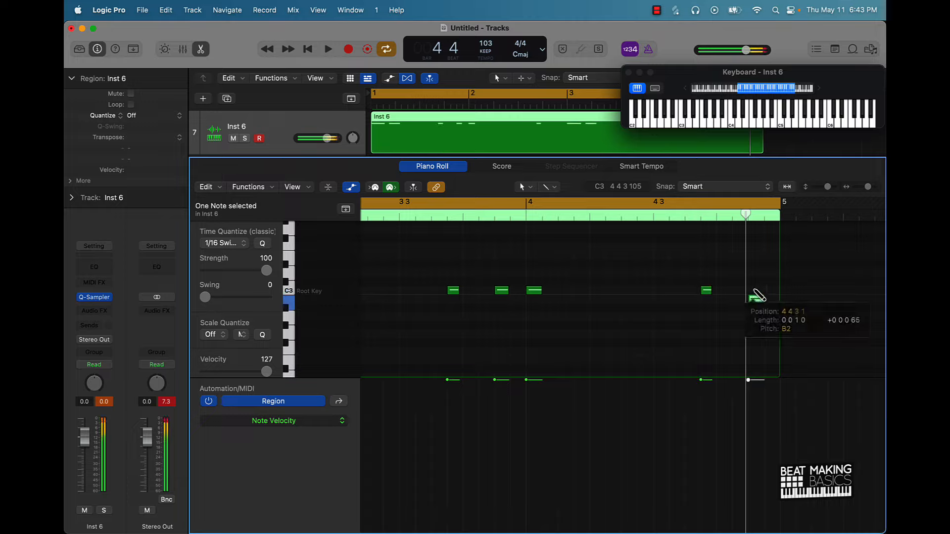
{"action": "left_click", "coordinate": [654, 307]}
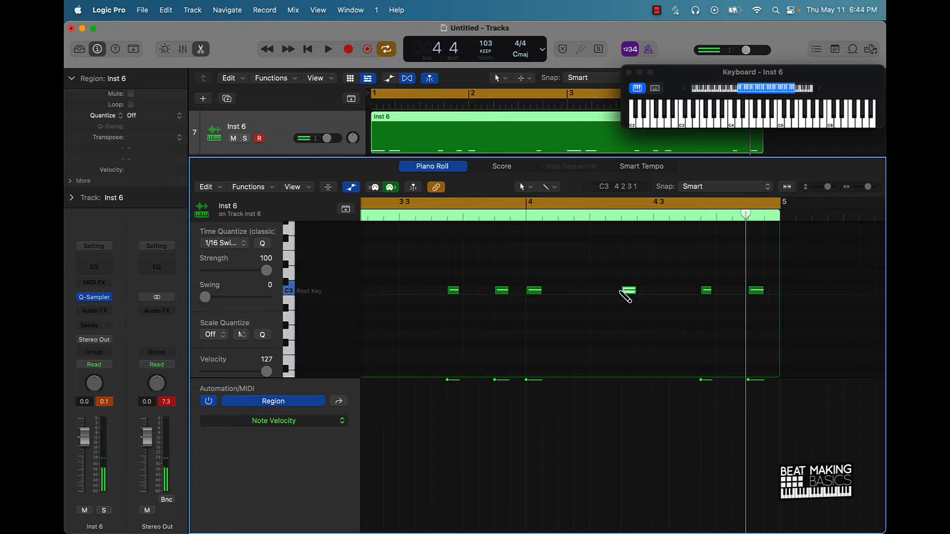
Step: Add a C3 kick note at 4 2 3 and play bar 4 to check it
{"action": "left_click", "coordinate": [622, 291]}
{"action": "left_click", "coordinate": [513, 215]}
{"action": "key", "text": "space"}
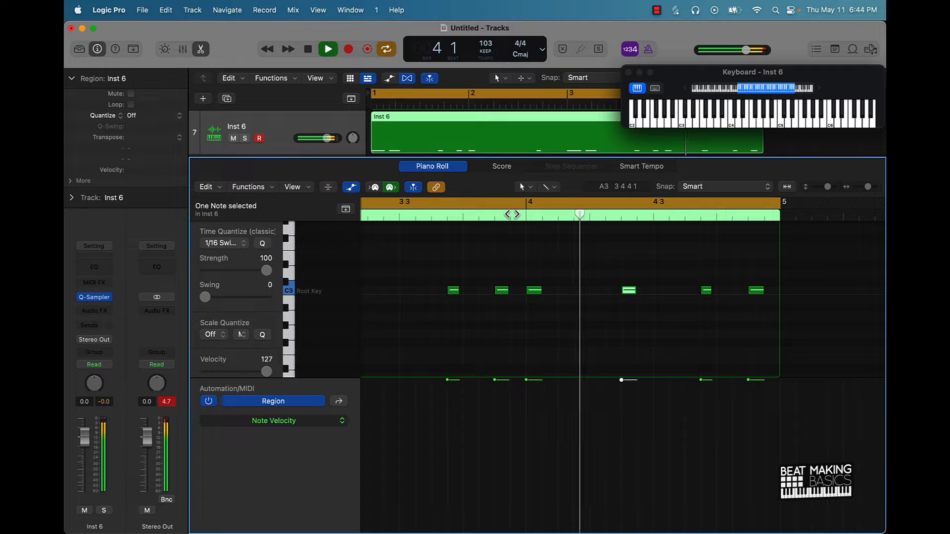
{"action": "key", "text": "space"}
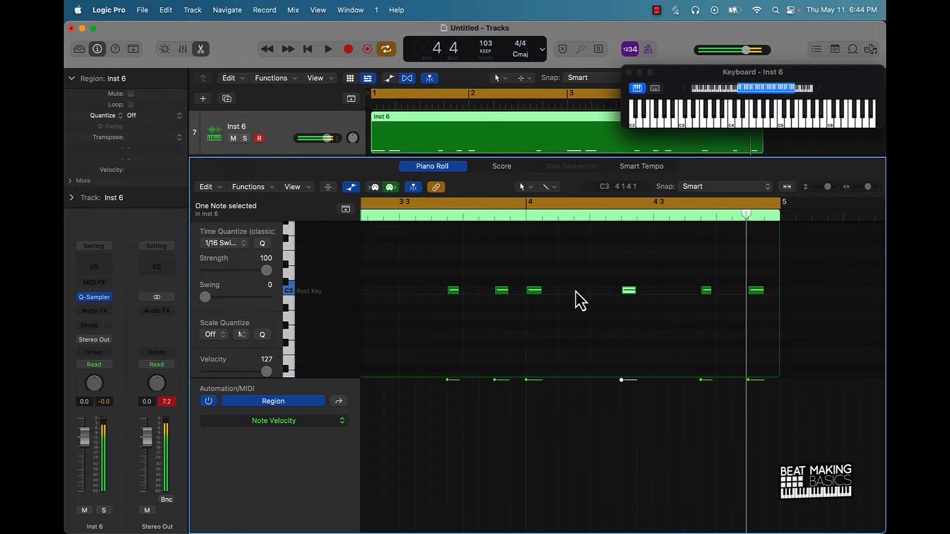
Step: Add another C3 kick note at 4 2 1 and play from just before bar 4
{"action": "mouse_move", "coordinate": [583, 297]}
{"action": "left_mouse_down"}
{"action": "mouse_move", "coordinate": [564, 296]}
{"action": "mouse_move", "coordinate": [598, 292]}
{"action": "left_mouse_up"}
{"action": "left_click", "coordinate": [520, 216]}
{"action": "key", "text": "space"}
{"action": "key", "text": "space"}
{"action": "left_click", "coordinate": [522, 216]}
{"action": "key", "text": "space"}
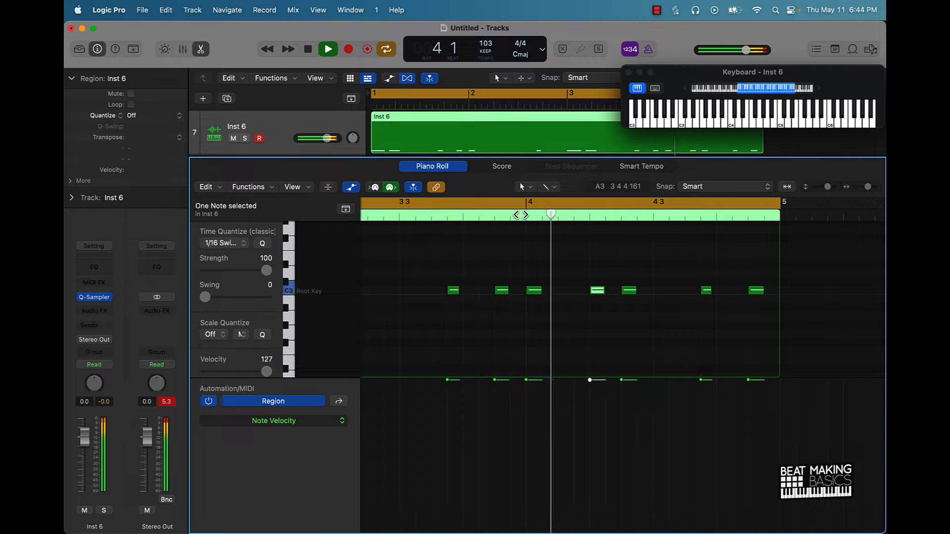
Step: Move the newest kick note one sixteenth earlier to 4 1 4, check it with playback and close the Piano Roll
{"action": "left_click_drag", "start_coordinate": [596, 296], "coordinate": [580, 296]}
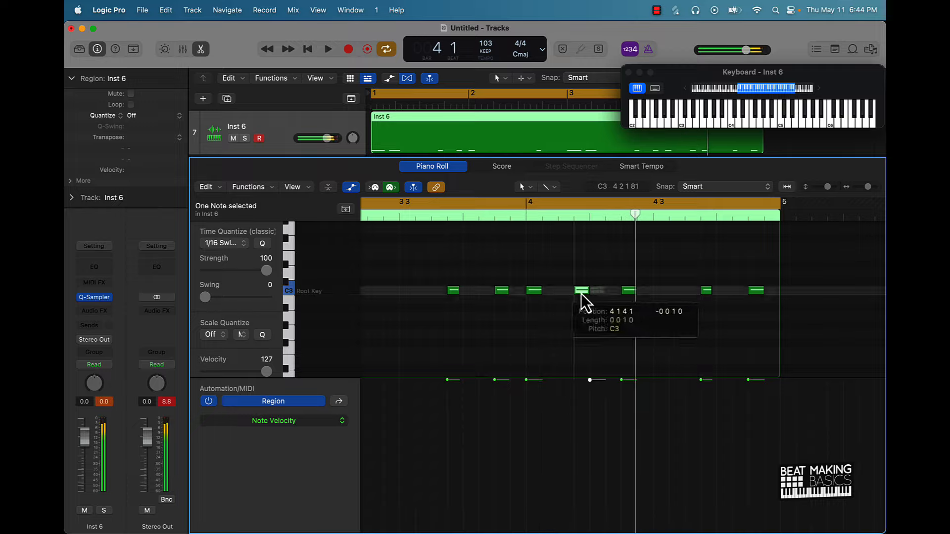
{"action": "left_click", "coordinate": [524, 215]}
{"action": "key", "text": "space"}
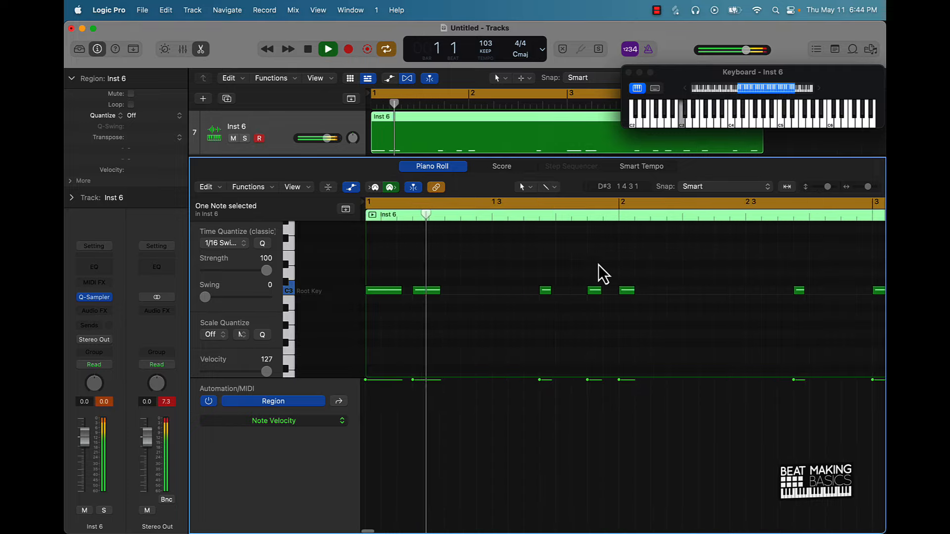
{"action": "key", "text": "space"}
{"action": "left_click", "coordinate": [688, 271]}
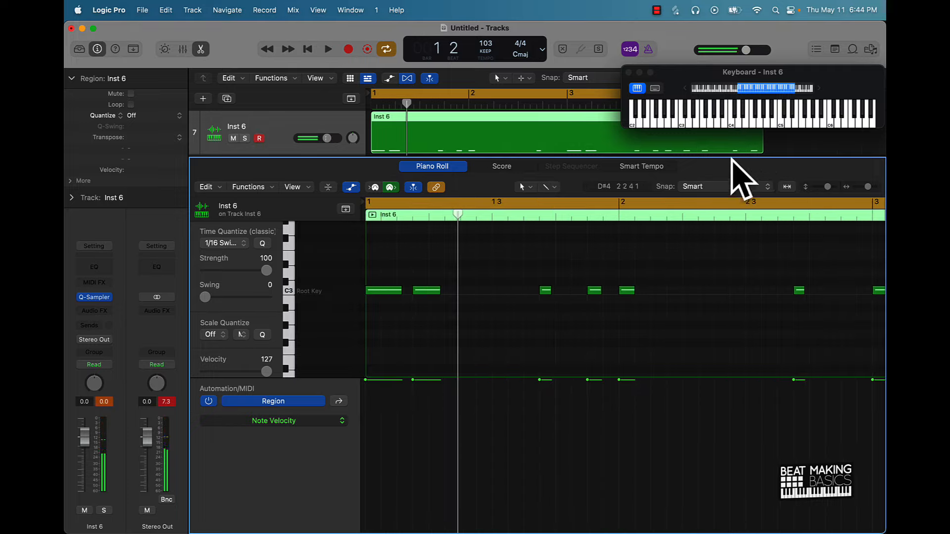
{"action": "key", "text": "e"}
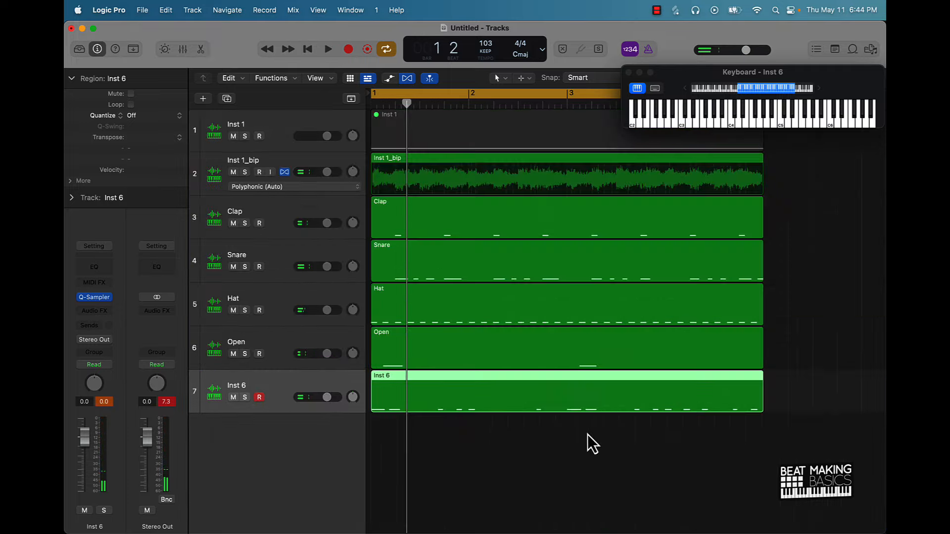
Step: Play the whole four-bar loop and turn off record enable on the Inst 6 track
{"action": "left_click", "coordinate": [587, 477]}
{"action": "scroll", "coordinate": [585, 455], "scroll_direction": "down", "scroll_amount": 5}
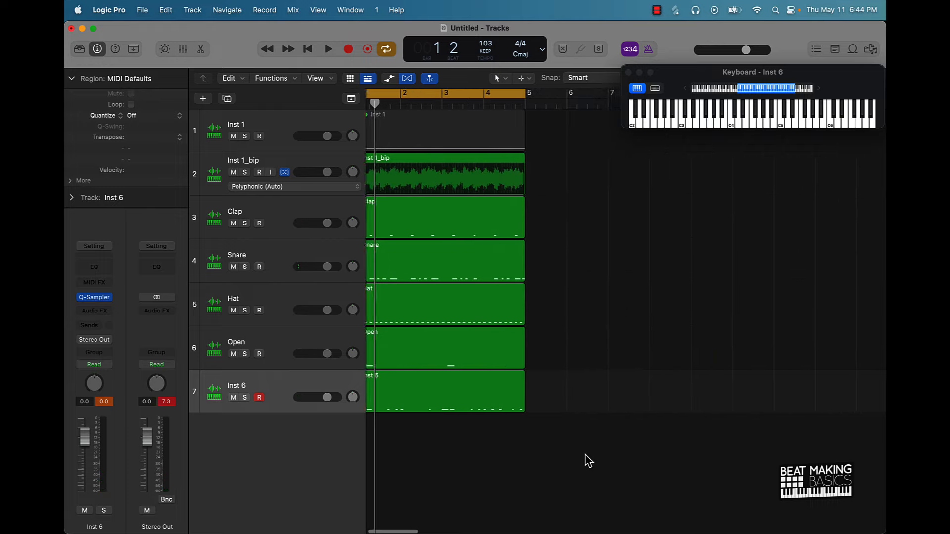
{"action": "key", "text": "space"}
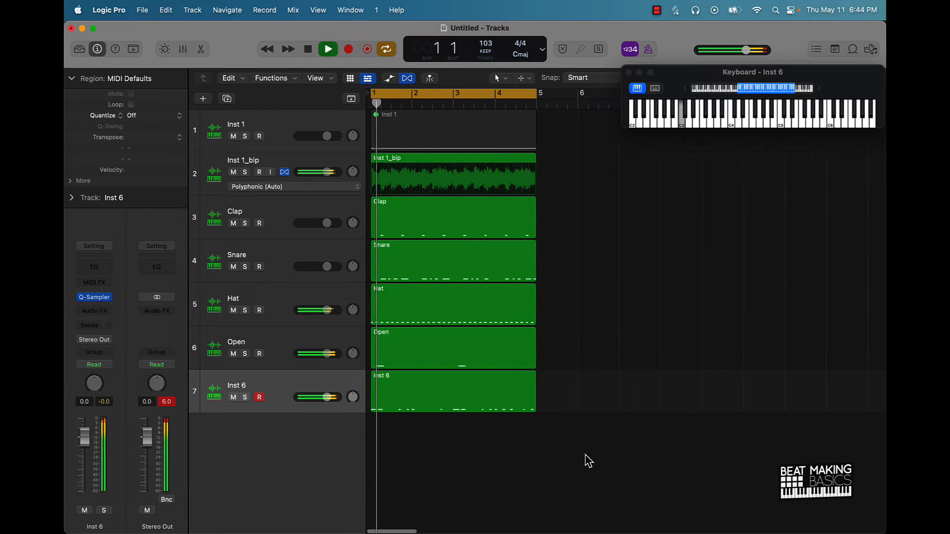
{"action": "left_click", "coordinate": [258, 397]}
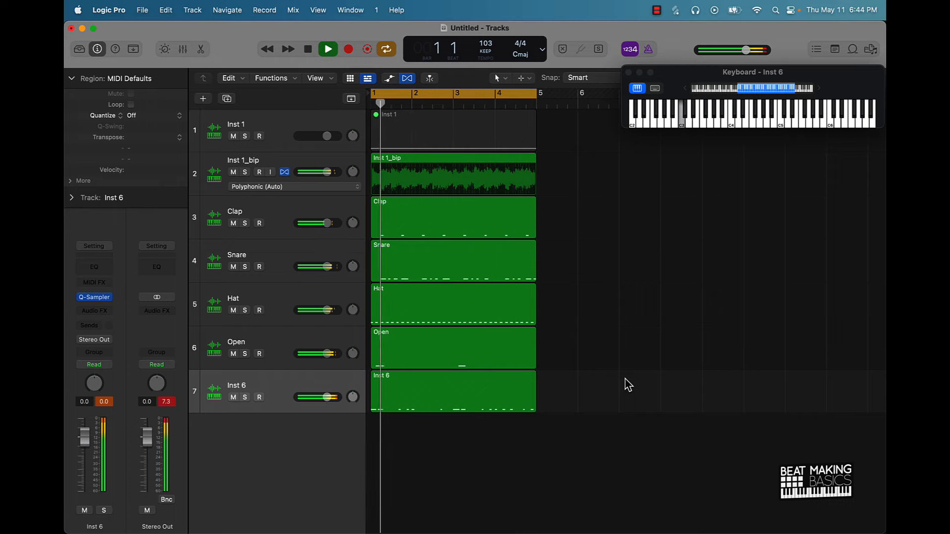
Step: Add a C3 kick note at 2 4 3 in the Inst 6 region, play the loop and close the Piano Roll
{"action": "left_click", "coordinate": [490, 383]}
{"action": "double_click", "coordinate": [489, 382]}
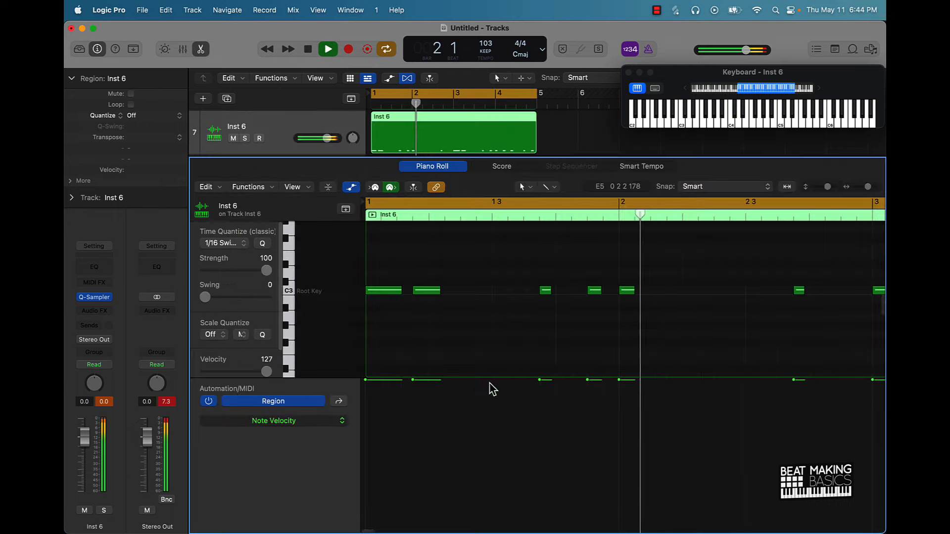
{"action": "key", "text": "space"}
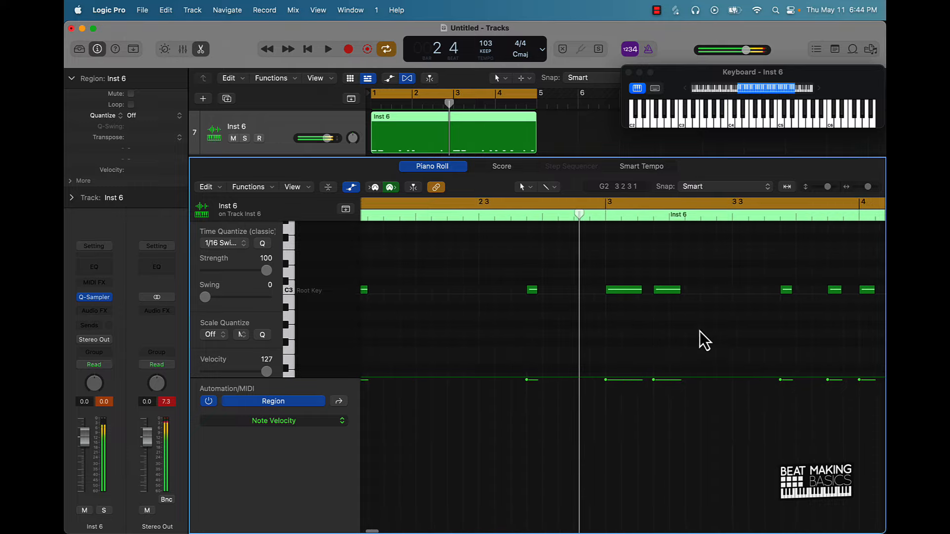
{"action": "left_click", "coordinate": [581, 289], "text": "super"}
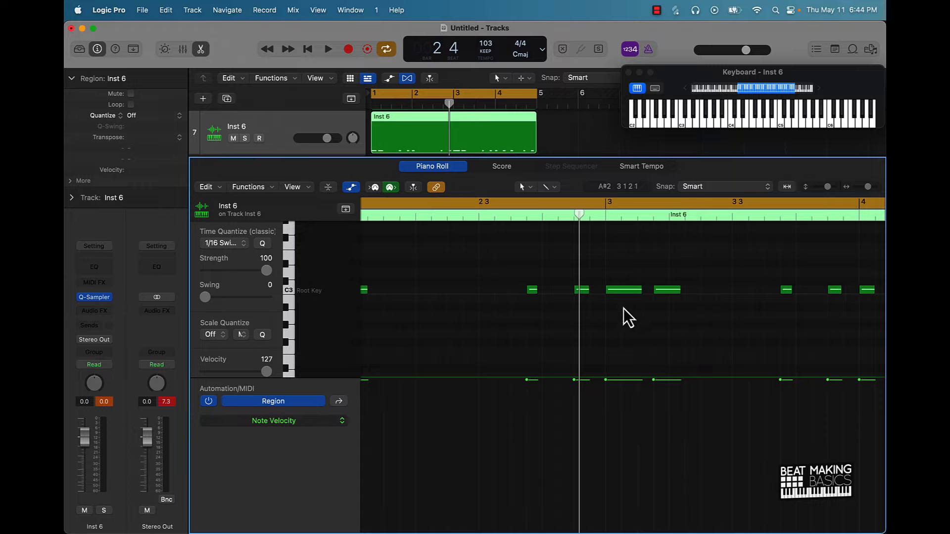
{"action": "key", "text": "space"}
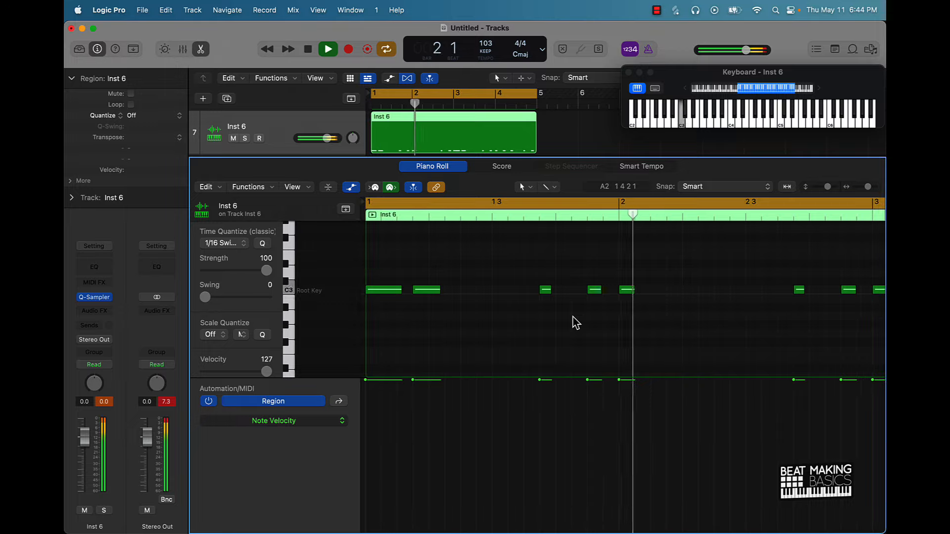
{"action": "key", "text": "e"}
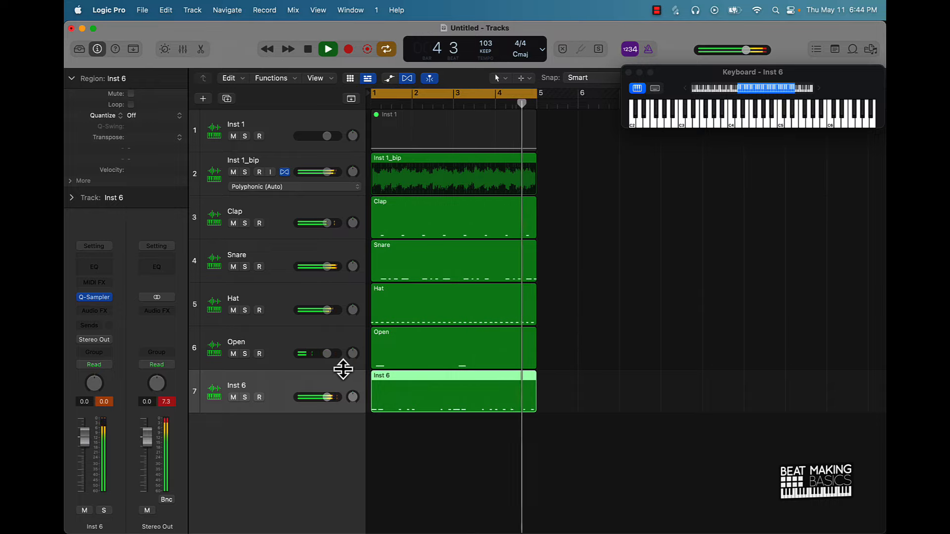
Step: Stop playback and rename the Inst 6 track as Kick
{"action": "key", "text": "space"}
{"action": "double_click", "coordinate": [241, 383]}
{"action": "key", "text": "Return"}
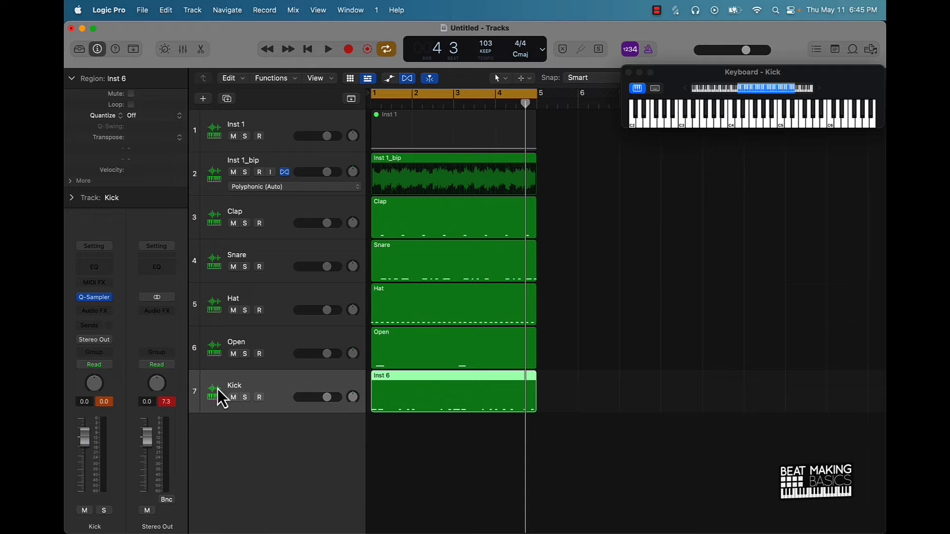
Step: Create one software instrument track with Quick Sampler (Single Sample) and move its plug-in window over the track headers
{"action": "left_click", "coordinate": [203, 99]}
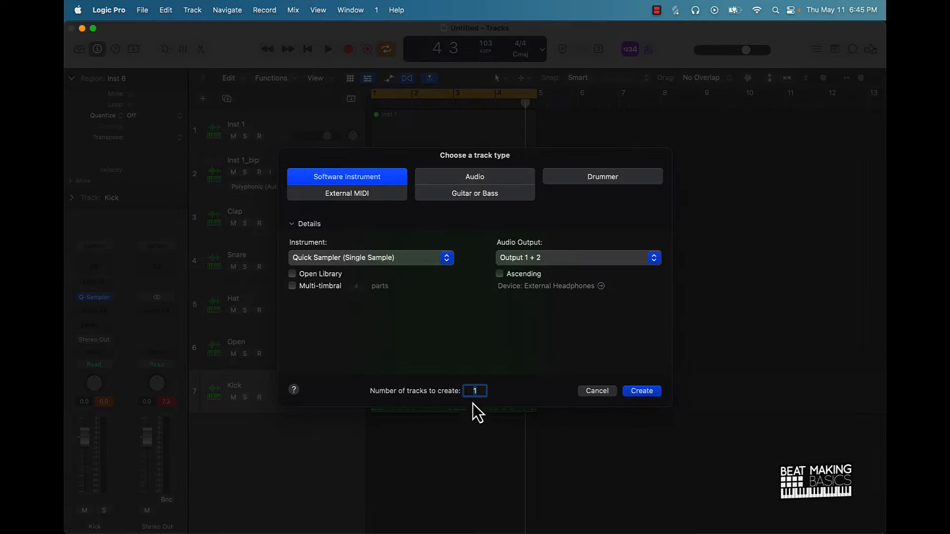
{"action": "left_click", "coordinate": [651, 392]}
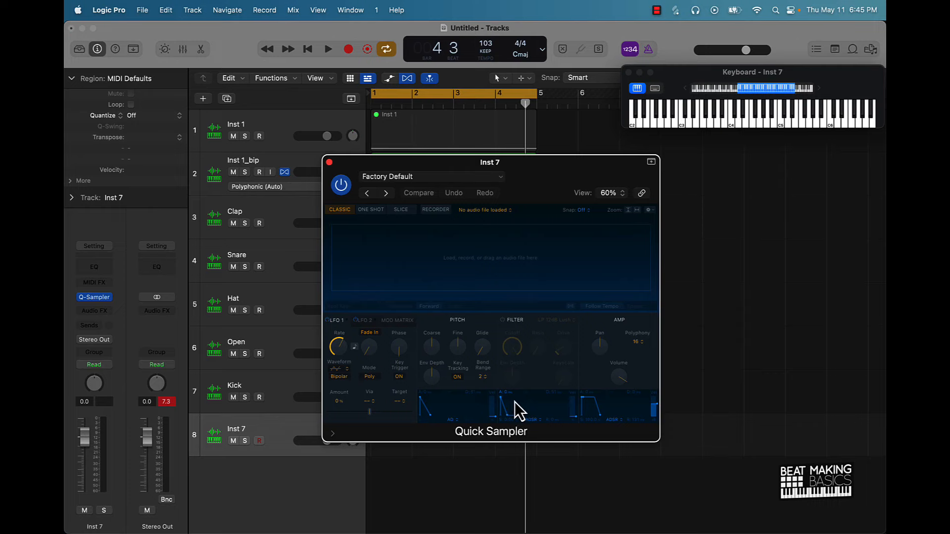
{"action": "left_click_drag", "start_coordinate": [514, 161], "coordinate": [410, 128]}
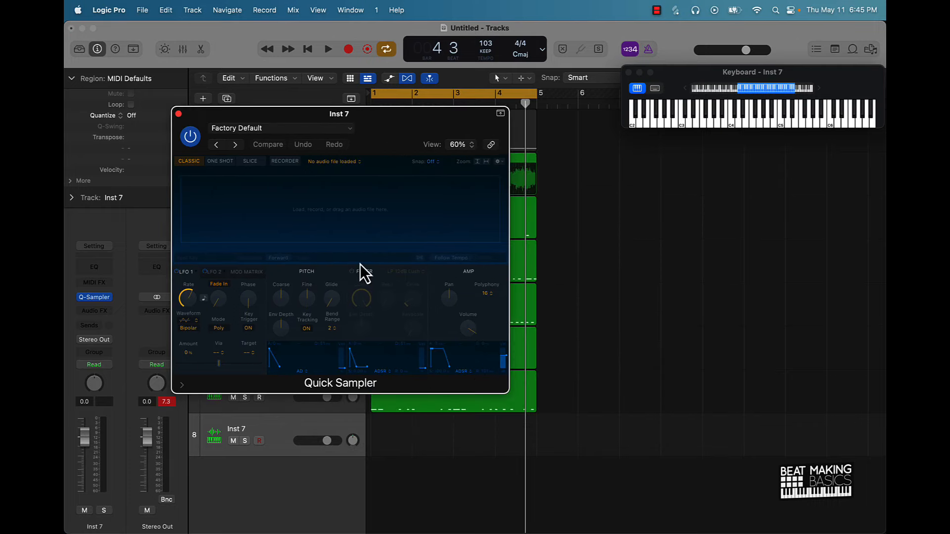
Step: Switch to Splice, remove the kicks tag and the boom bap term, and search the drum one-shots for "sub"
{"action": "mouse_move", "coordinate": [580, 514]}
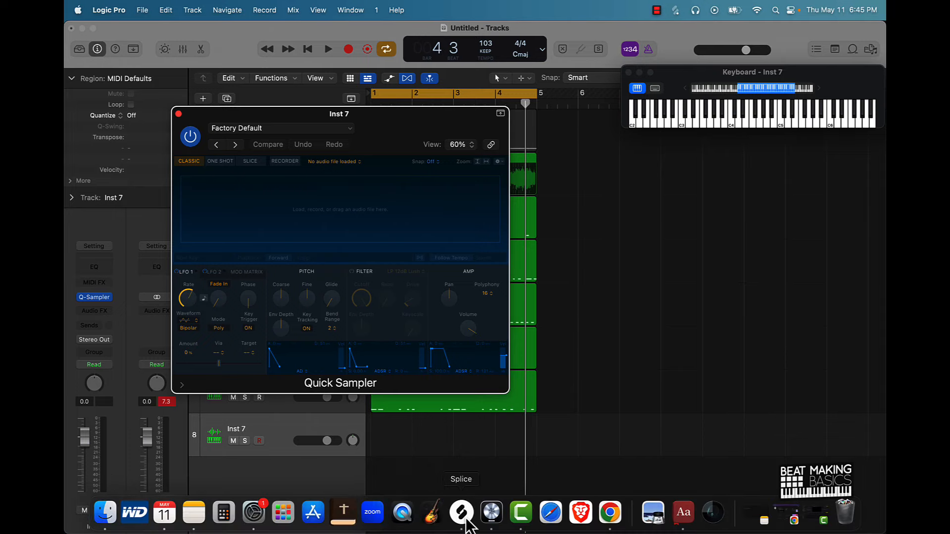
{"action": "left_click", "coordinate": [466, 518]}
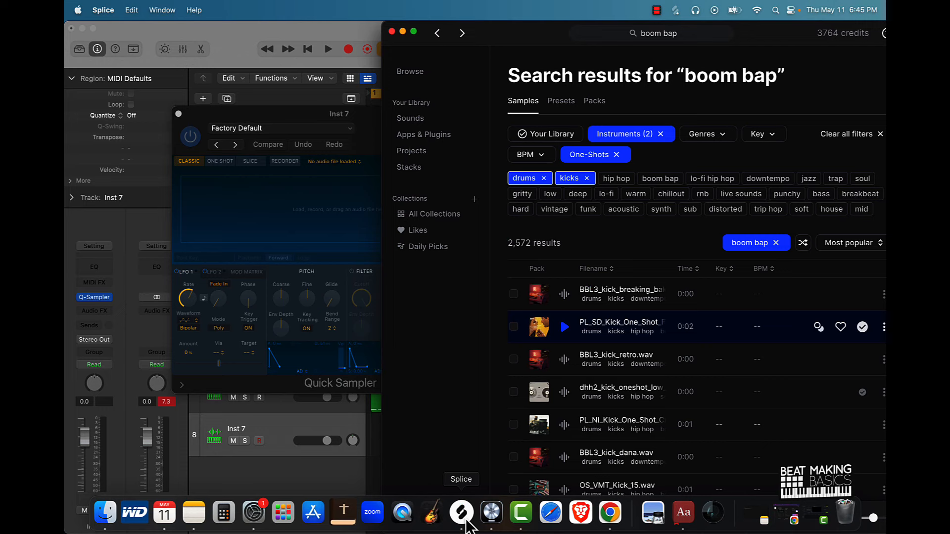
{"action": "left_click", "coordinate": [587, 178]}
{"action": "left_click_drag", "start_coordinate": [809, 33], "coordinate": [668, 37]}
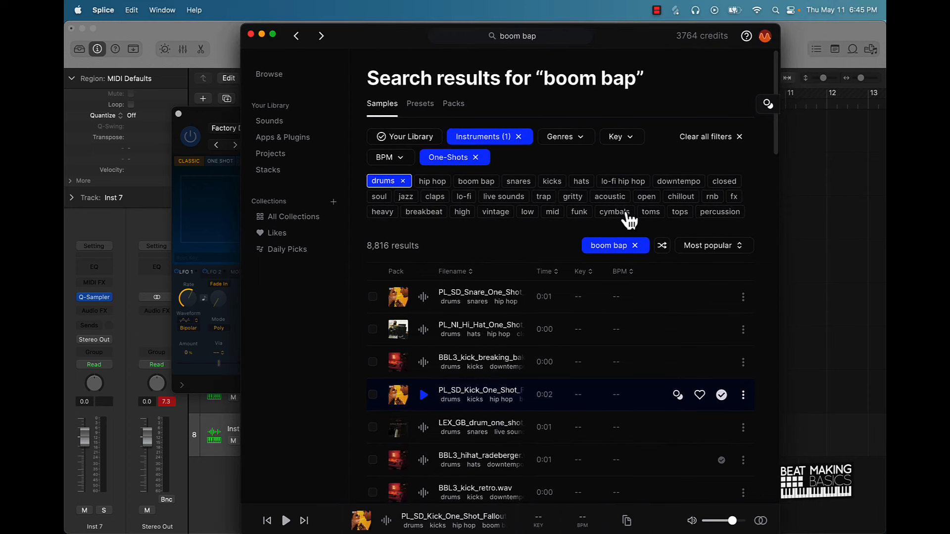
{"action": "left_click", "coordinate": [644, 248]}
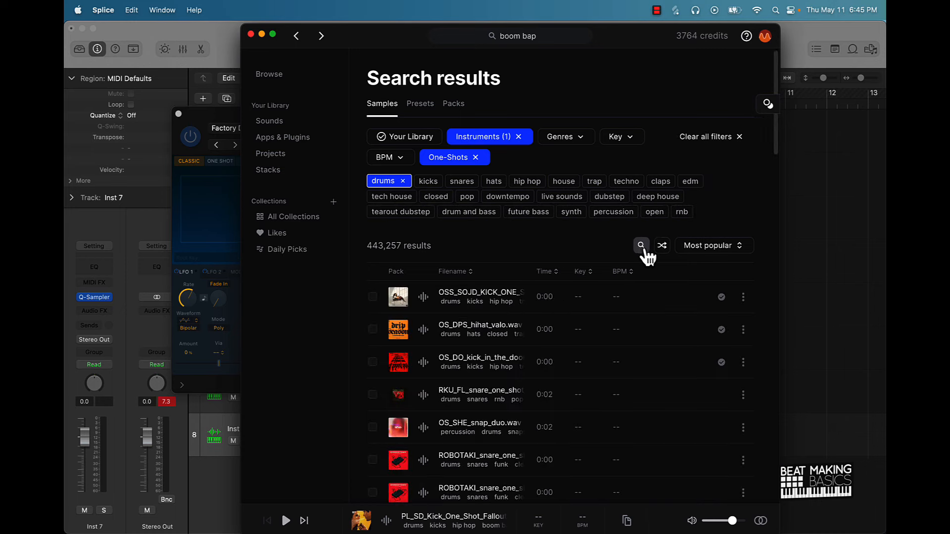
{"action": "left_click", "coordinate": [641, 246]}
{"action": "type", "text": "sub"}
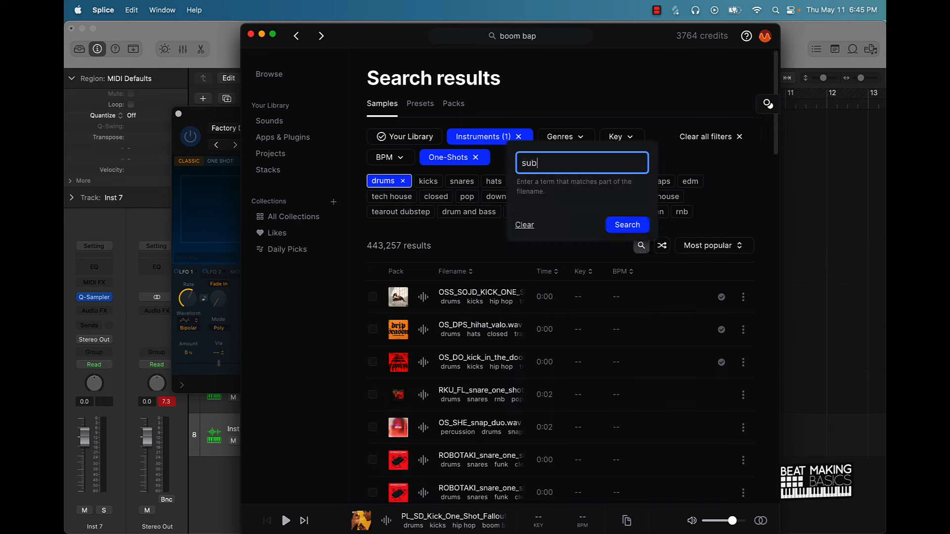
{"action": "key", "text": "Return"}
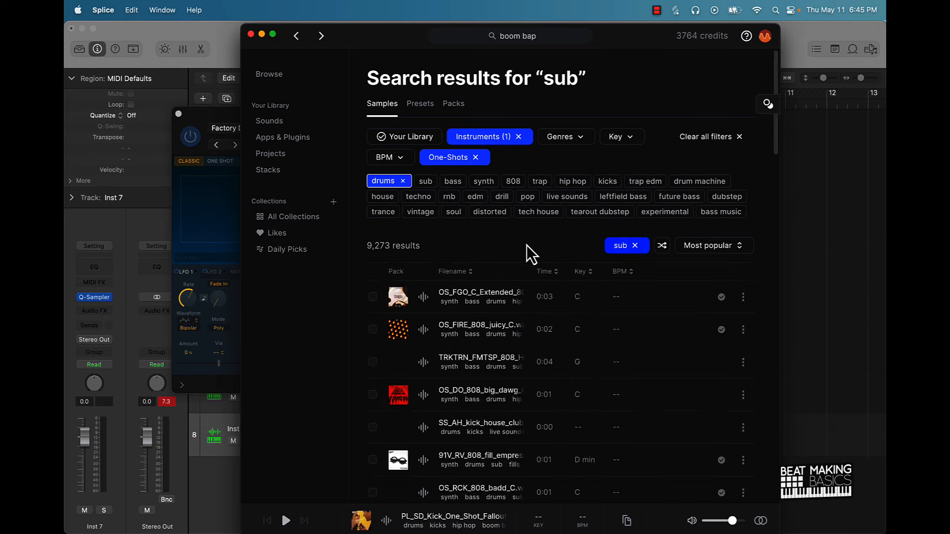
Step: Audition the first four drum one-shots in the "sub" results, returning to the TRKTRN_FMTSP_808 sample
{"action": "left_click", "coordinate": [423, 298]}
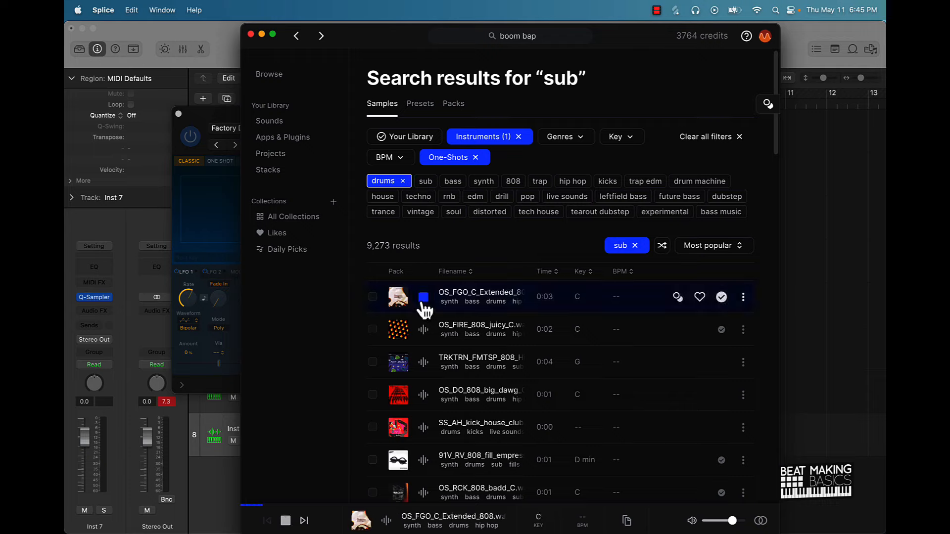
{"action": "left_click", "coordinate": [423, 330]}
{"action": "left_click", "coordinate": [423, 362]}
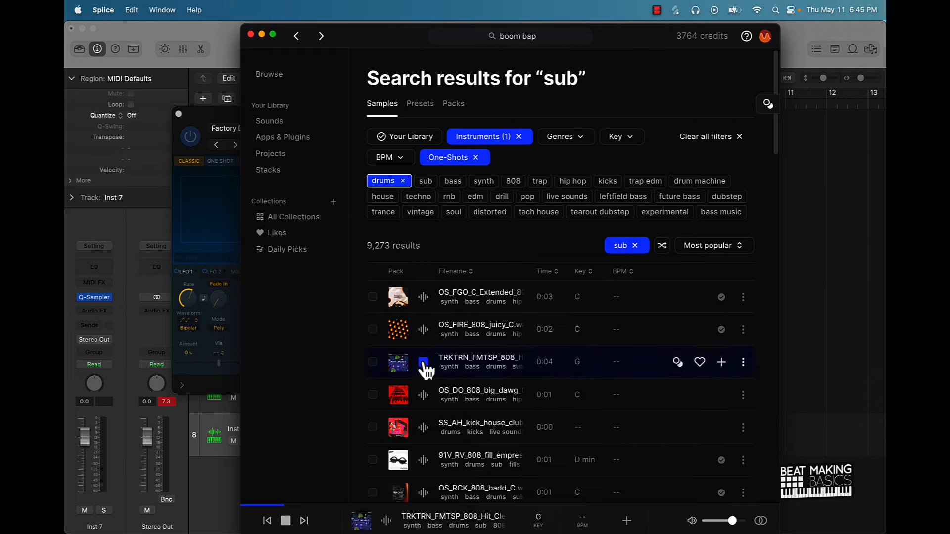
{"action": "left_click", "coordinate": [424, 395]}
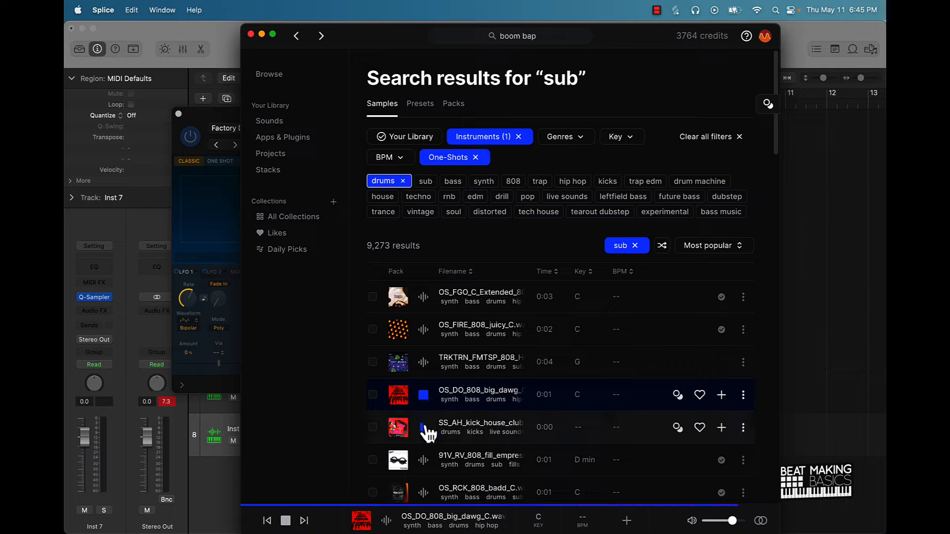
{"action": "left_click", "coordinate": [423, 363]}
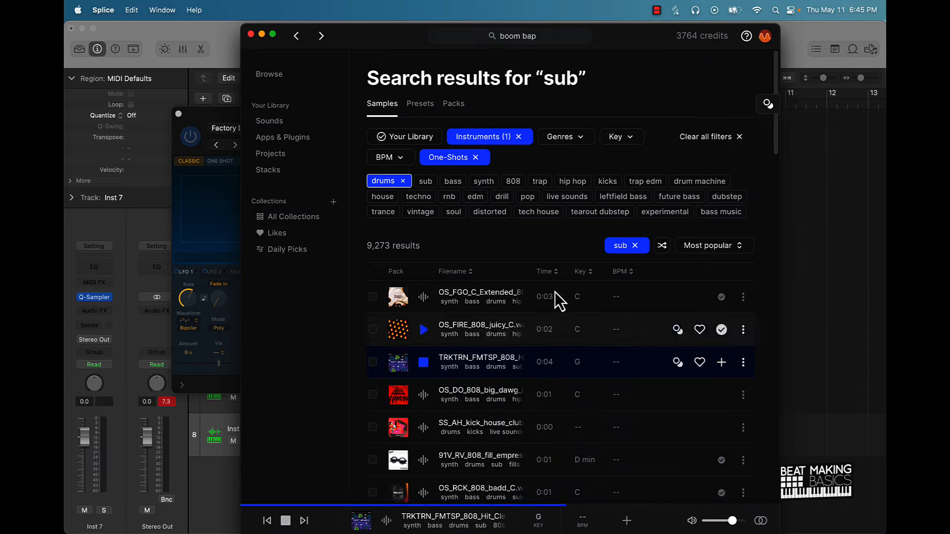
Step: Add the sub tag to the drum one-shot filters and audition the six top-listed samples
{"action": "left_click", "coordinate": [424, 182]}
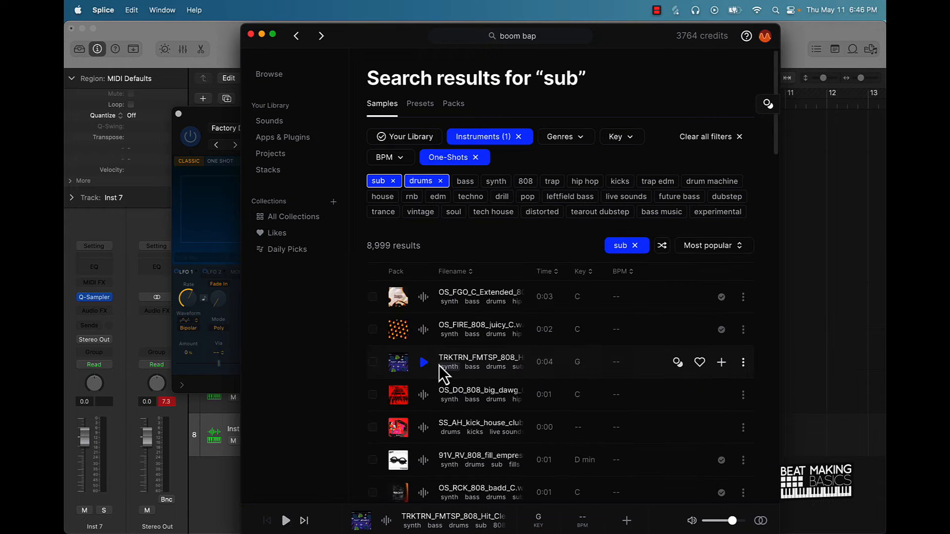
{"action": "left_click", "coordinate": [424, 362]}
{"action": "left_click", "coordinate": [423, 329]}
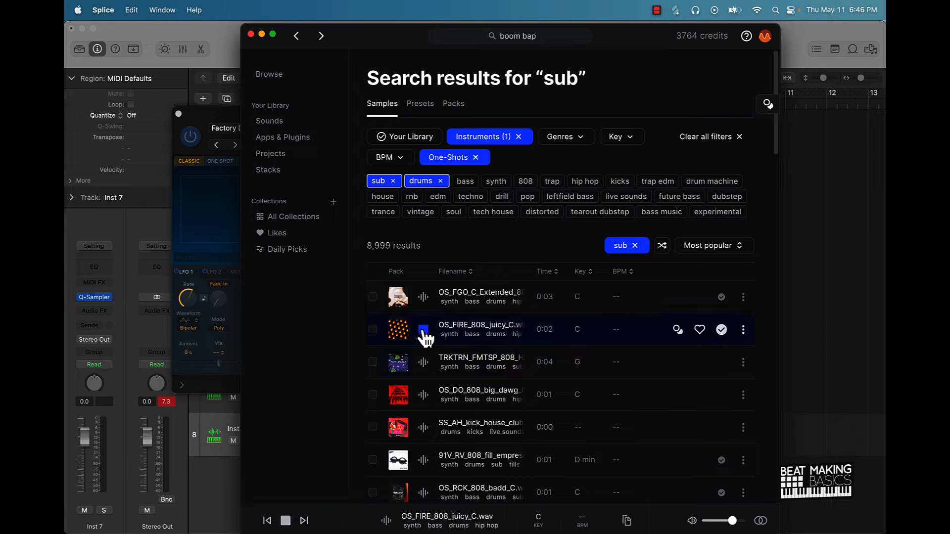
{"action": "left_click", "coordinate": [423, 296]}
{"action": "left_click", "coordinate": [424, 395]}
{"action": "left_click", "coordinate": [424, 427]}
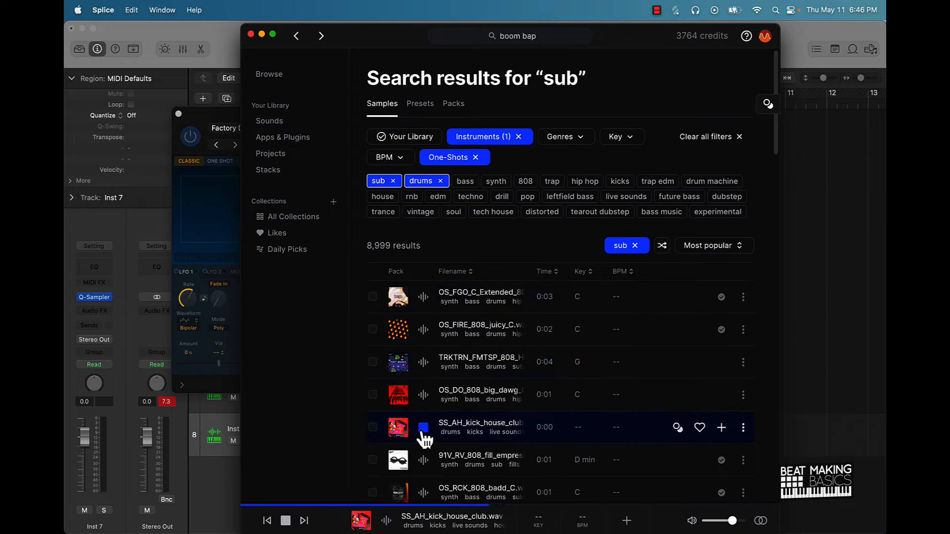
{"action": "left_click", "coordinate": [423, 460]}
Step: Audition OS_TE_Sub_C_Bags.wav and SO_WA_kick_club_bass_E further down the list, briefly switching to Logic Pro and back to Splice
{"action": "scroll", "coordinate": [423, 465], "scroll_direction": "down", "scroll_amount": 20}
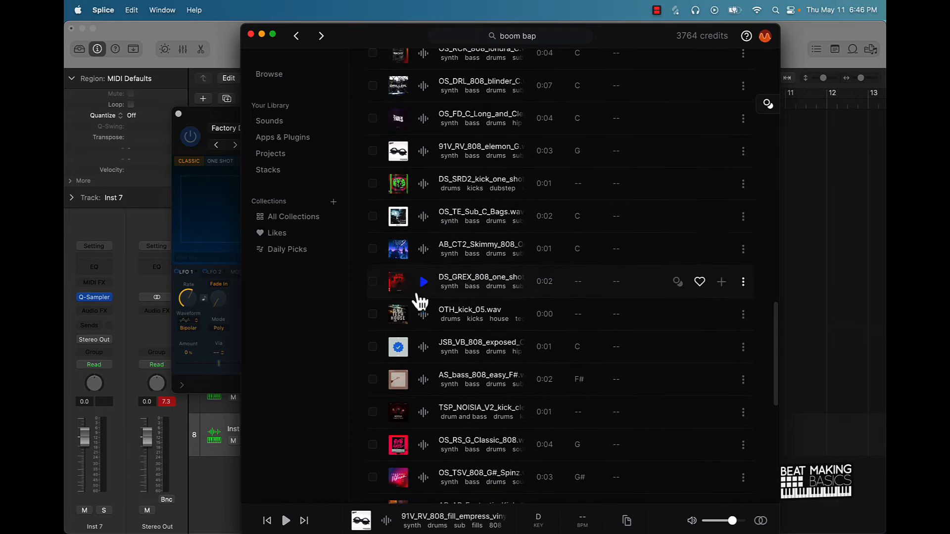
{"action": "left_click", "coordinate": [423, 216]}
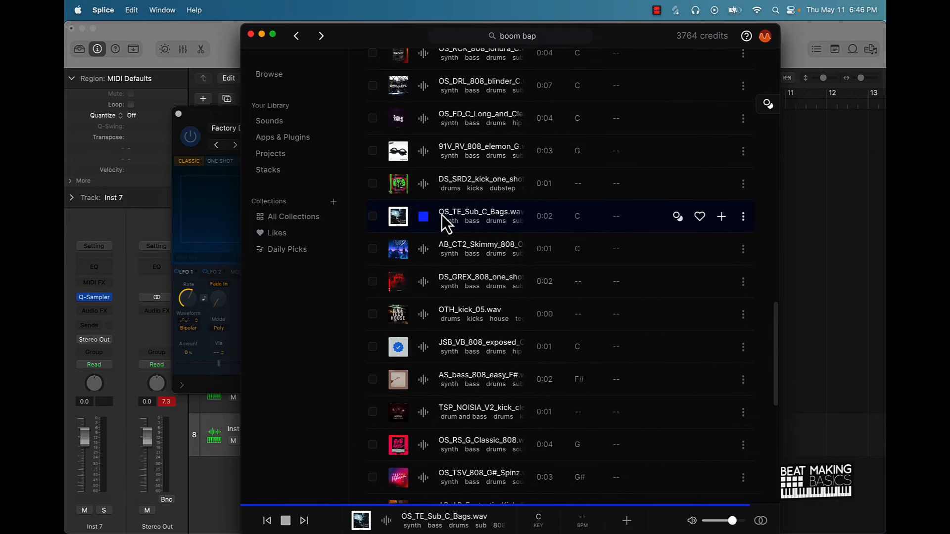
{"action": "scroll", "coordinate": [440, 221], "scroll_direction": "down", "scroll_amount": 12}
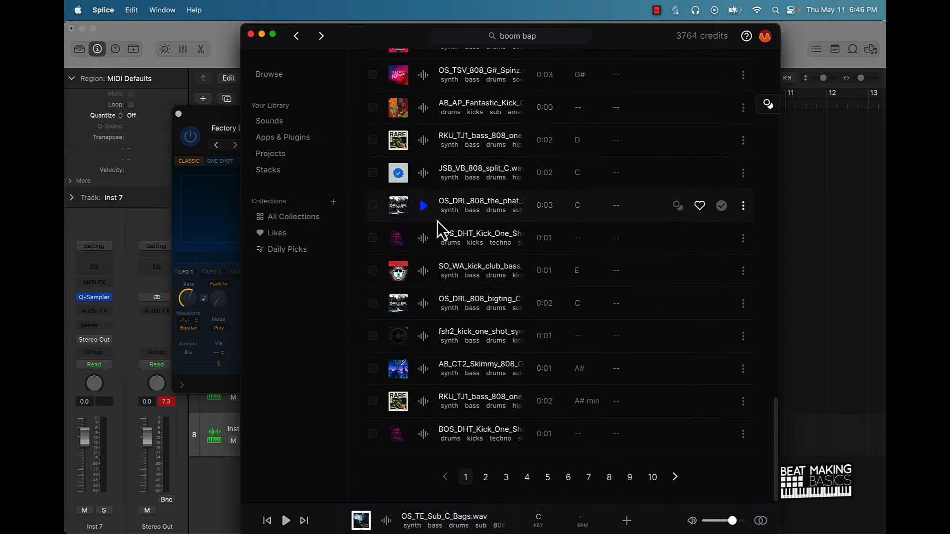
{"action": "left_click", "coordinate": [422, 271]}
{"action": "key", "text": "super+Tab"}
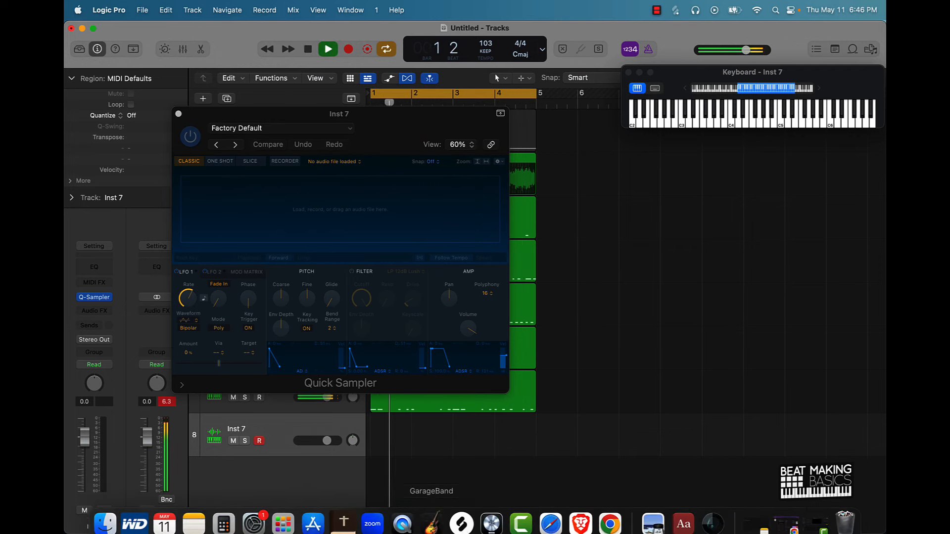
{"action": "left_click", "coordinate": [461, 514]}
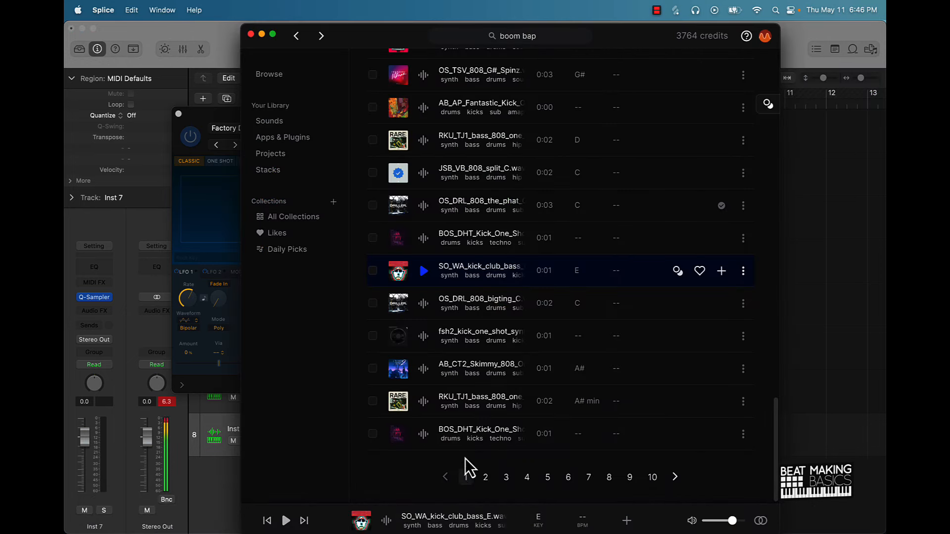
Step: Go to page 2 of the results, remove the drums tag, and audition KSHMR_Sub_Drop_03.wav
{"action": "left_click", "coordinate": [486, 478]}
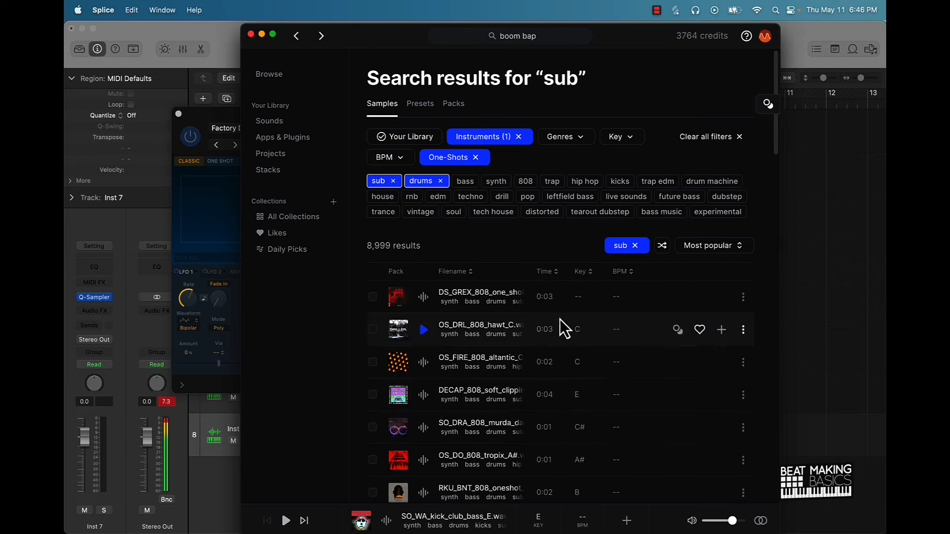
{"action": "left_click", "coordinate": [440, 182]}
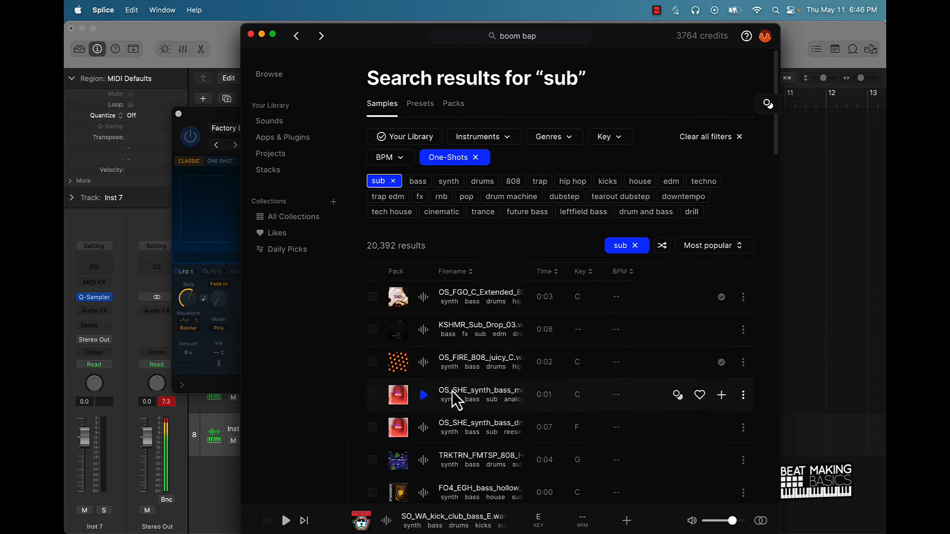
{"action": "left_click", "coordinate": [424, 330]}
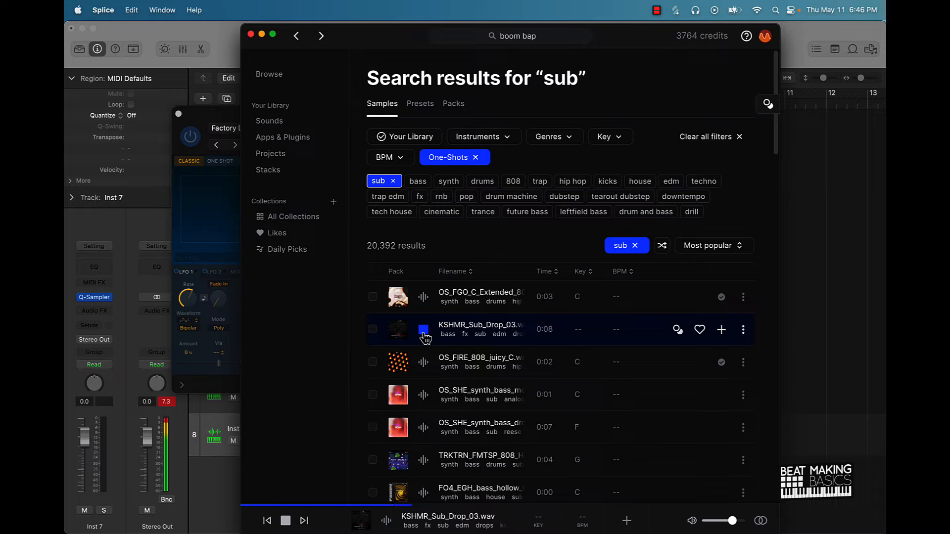
{"action": "left_click", "coordinate": [423, 332]}
{"action": "left_click", "coordinate": [423, 332]}
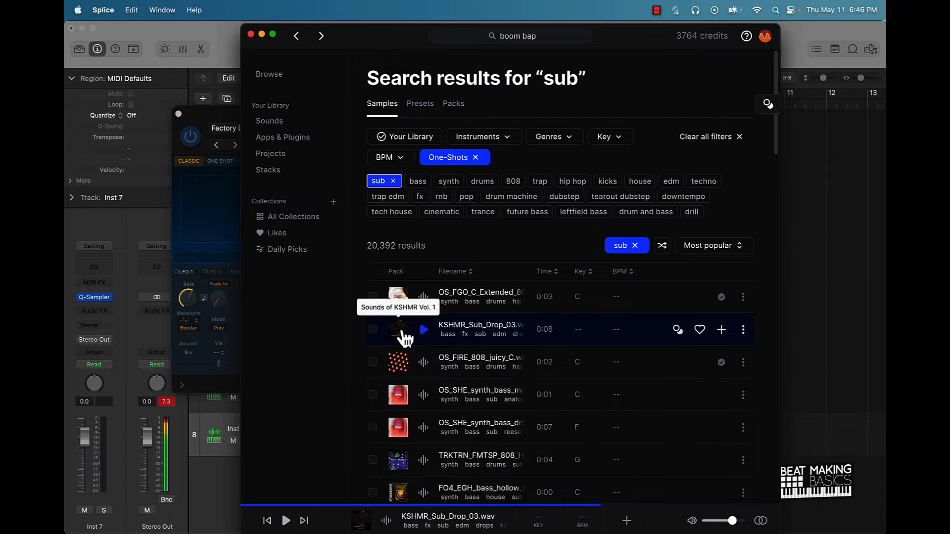
Step: Open the Sounds of KSHMR Vol. 1 pack, search it for "sub" and audition KSHMR_Sub_Drop_01.wav
{"action": "left_click", "coordinate": [400, 330]}
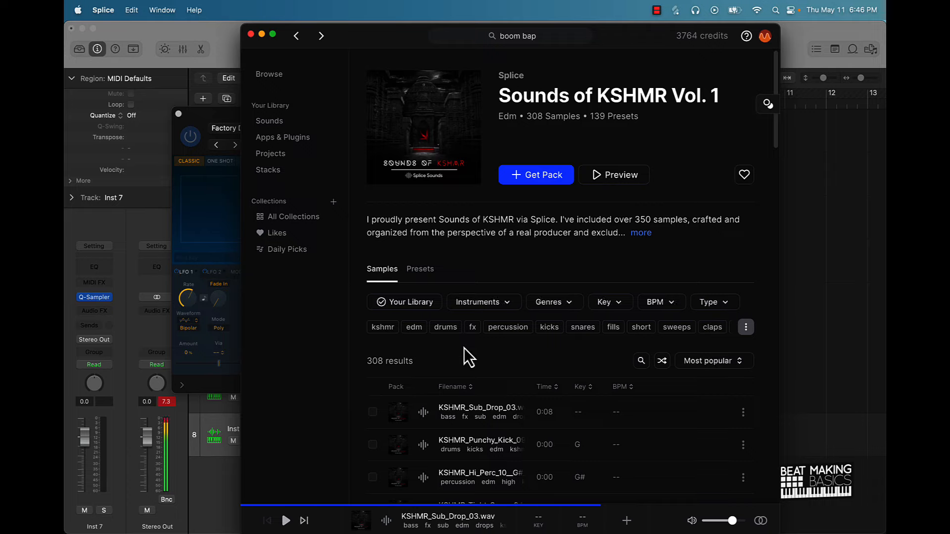
{"action": "left_click", "coordinate": [641, 361]}
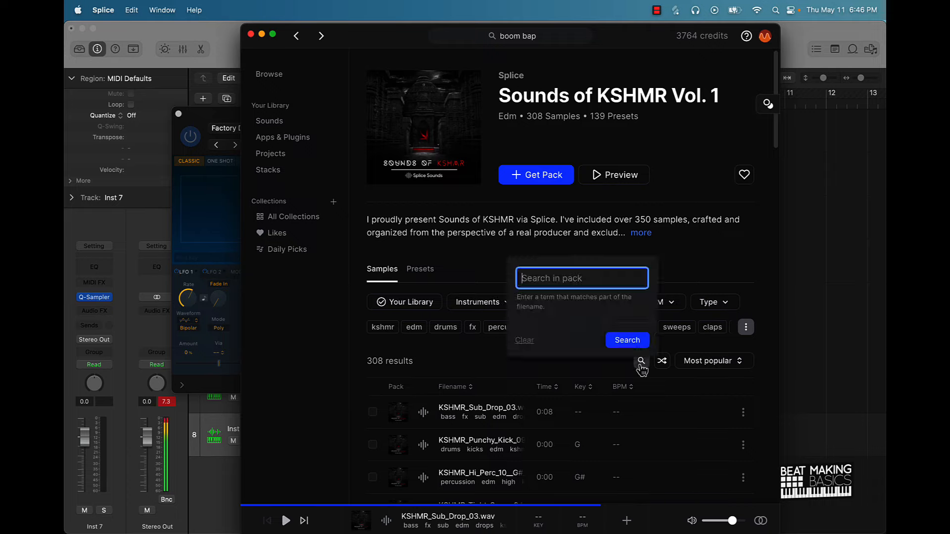
{"action": "type", "text": "sub"}
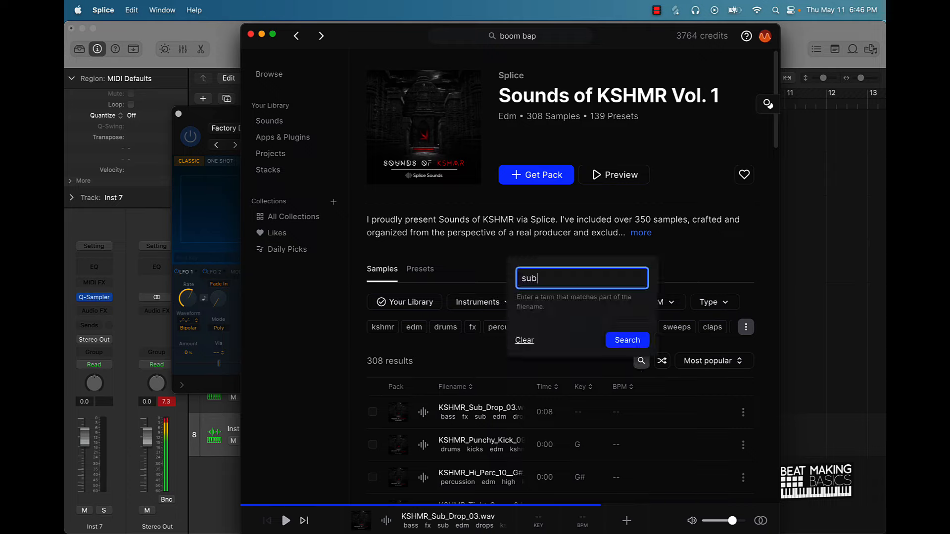
{"action": "key", "text": "Return"}
{"action": "scroll", "coordinate": [507, 396], "scroll_direction": "down", "scroll_amount": 1}
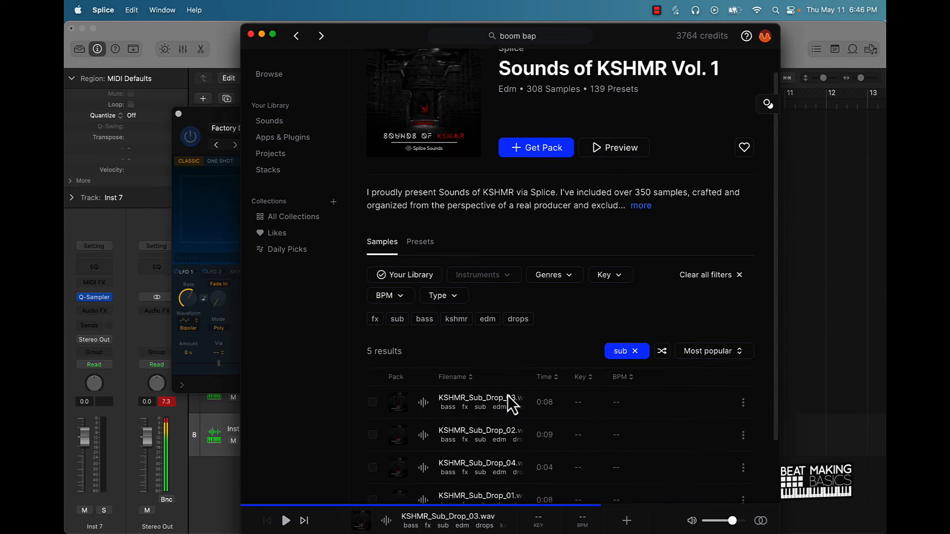
{"action": "scroll", "coordinate": [425, 408], "scroll_direction": "down", "scroll_amount": 3}
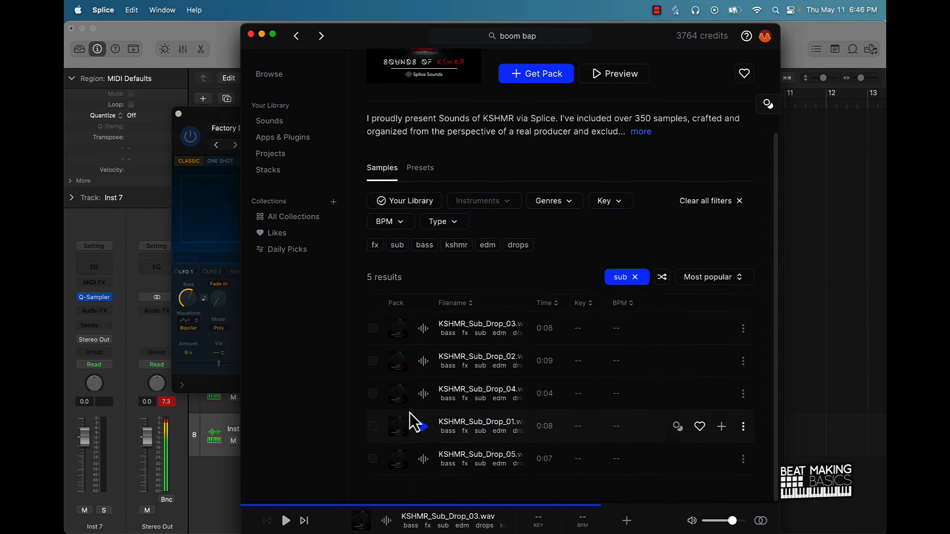
{"action": "left_click", "coordinate": [423, 426]}
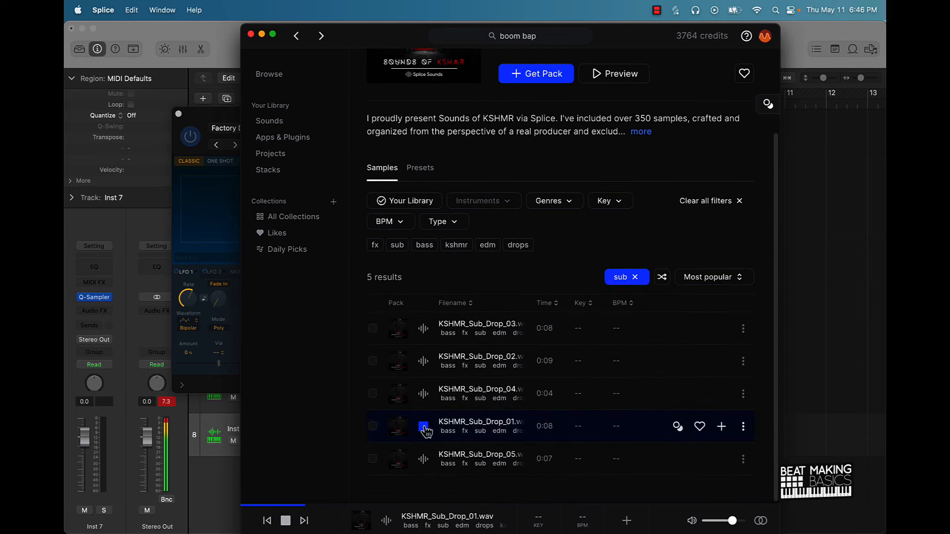
Step: Switch to Logic Pro, close the on-screen keyboard and search the Apple Loops for "sub"
{"action": "left_click", "coordinate": [827, 280]}
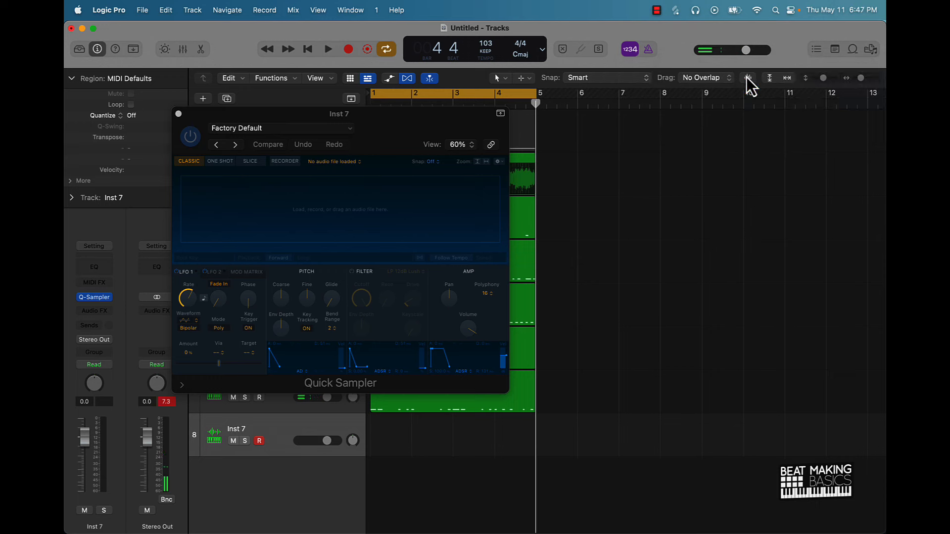
{"action": "left_click", "coordinate": [628, 72]}
{"action": "left_click", "coordinate": [852, 49]}
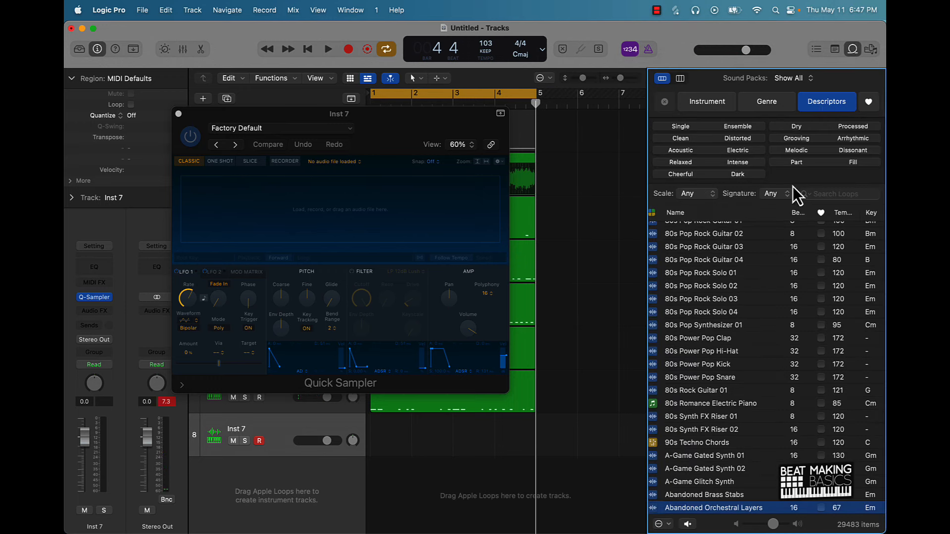
{"action": "left_click", "coordinate": [829, 198]}
{"action": "type", "text": "sub"}
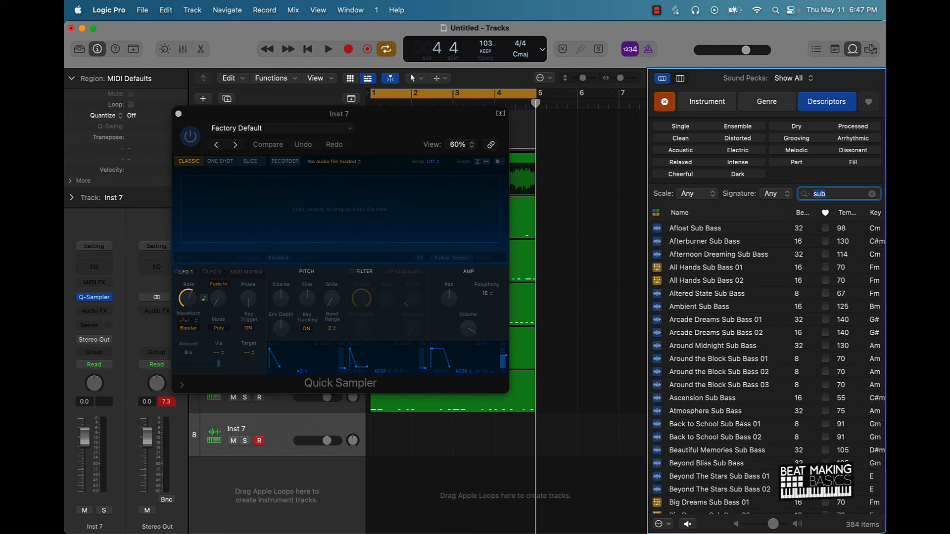
Step: Audition the first sub bass loops and load Around the Block Sub Bass 01 into the Inst 7 Quick Sampler
{"action": "double_click", "coordinate": [819, 193]}
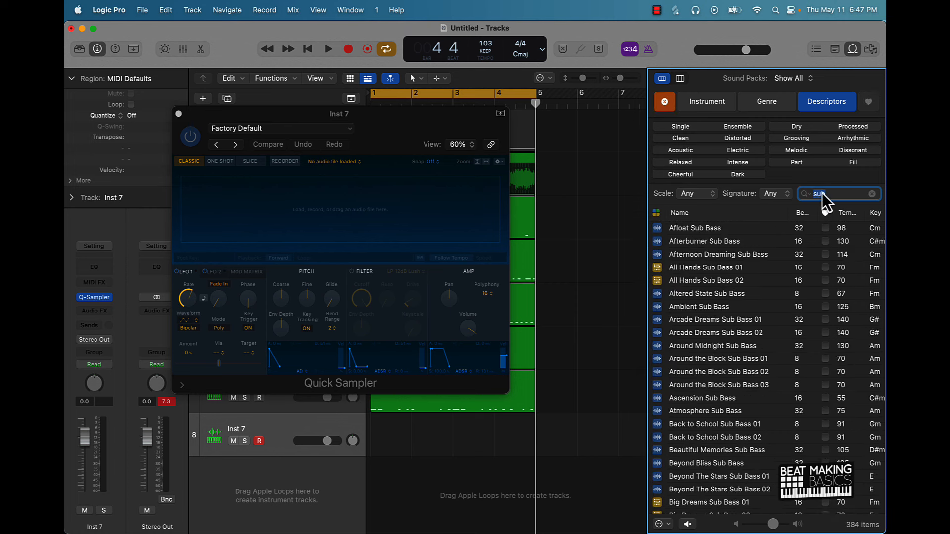
{"action": "left_click", "coordinate": [712, 224]}
{"action": "left_click", "coordinate": [711, 239]}
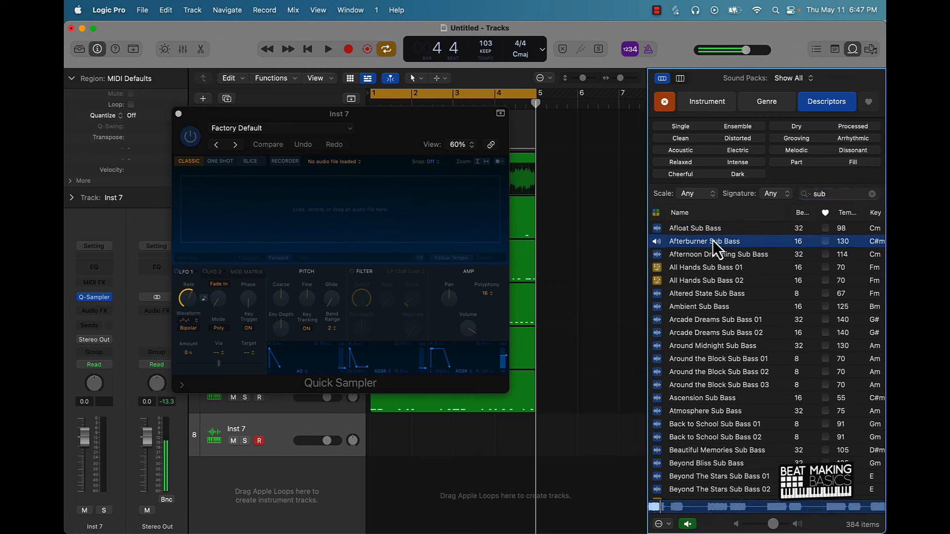
{"action": "left_click_drag", "start_coordinate": [717, 359], "coordinate": [341, 209]}
Step: Trim the sample to its first note, about 1.5 s, with a fade-in of about 0.033 s and a fade-out of about 0.031 s
{"action": "left_click_drag", "start_coordinate": [500, 248], "coordinate": [250, 248]}
{"action": "left_click_drag", "start_coordinate": [254, 172], "coordinate": [252, 172]}
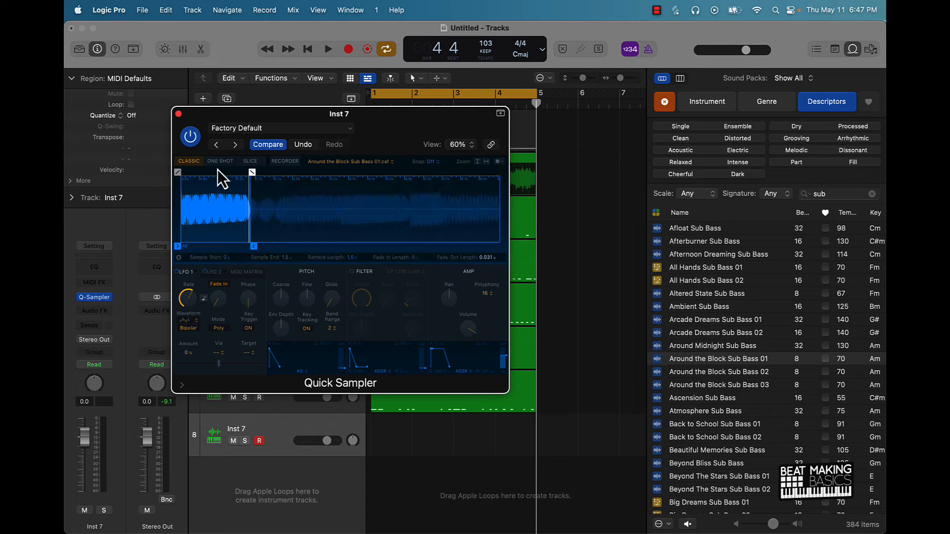
{"action": "left_click_drag", "start_coordinate": [179, 170], "coordinate": [182, 169]}
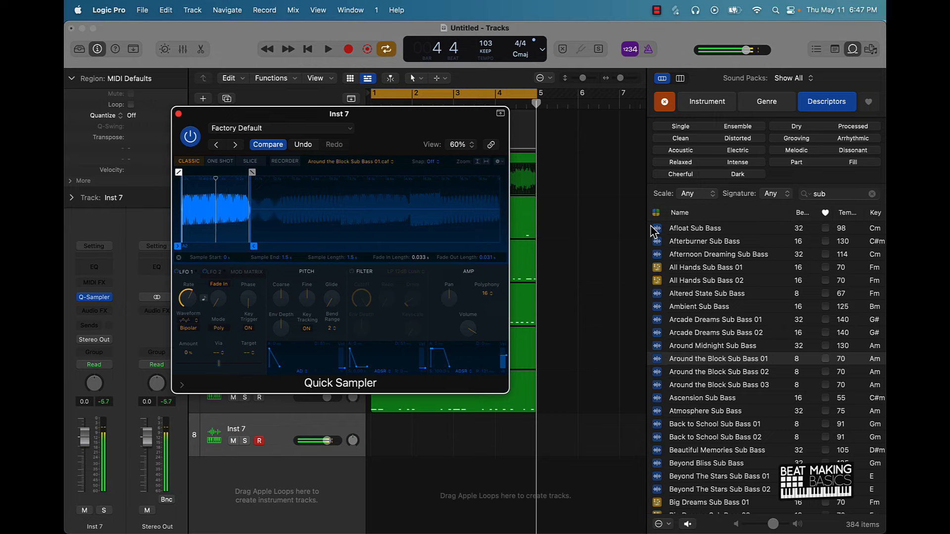
Step: Show the on-screen keyboard in piano view, hide the loop browser and place the keyboard over the empty arrangement area
{"action": "key", "text": "super+k"}
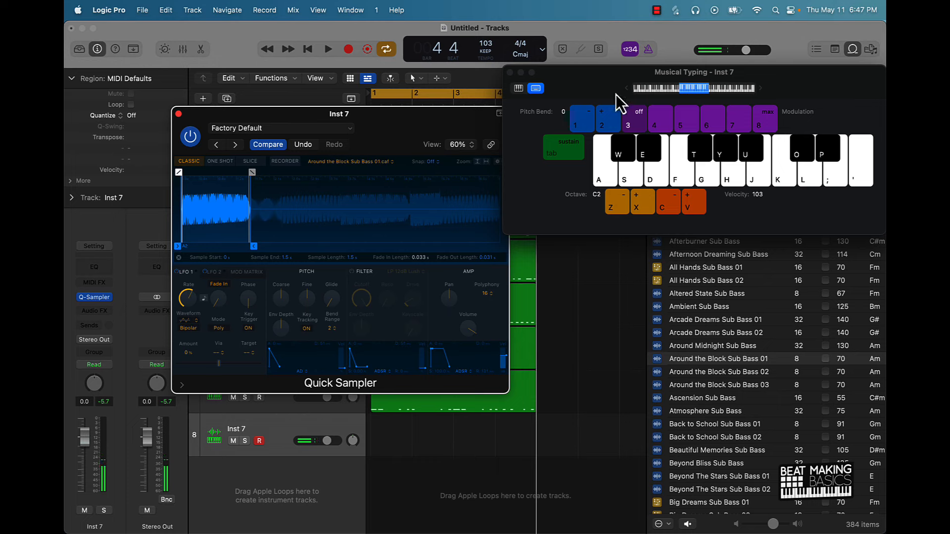
{"action": "left_click", "coordinate": [516, 89]}
{"action": "left_click", "coordinate": [606, 277]}
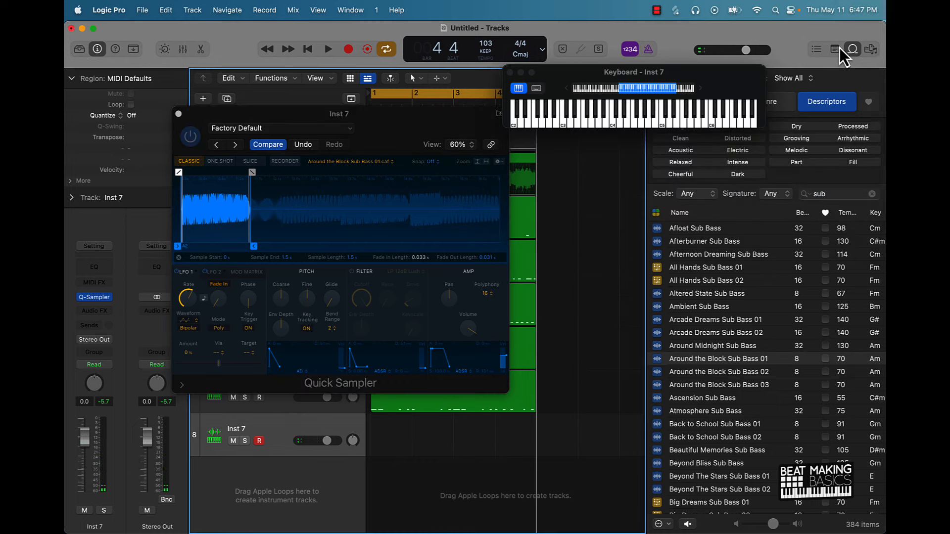
{"action": "left_click", "coordinate": [851, 49]}
{"action": "left_click_drag", "start_coordinate": [682, 76], "coordinate": [732, 134]}
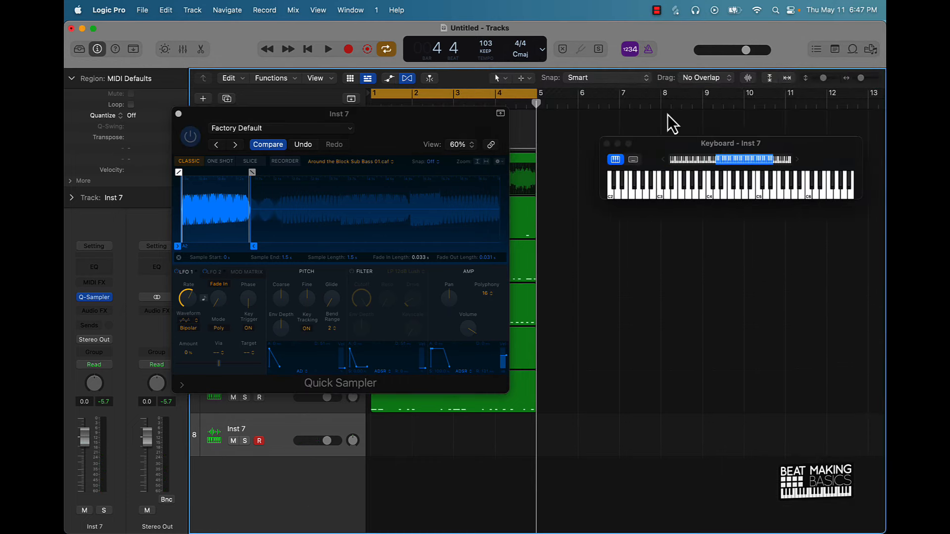
Step: Close the Inst 7 Quick Sampler window and play the loop from bar 1 to try out the sub bass
{"action": "left_click", "coordinate": [178, 114]}
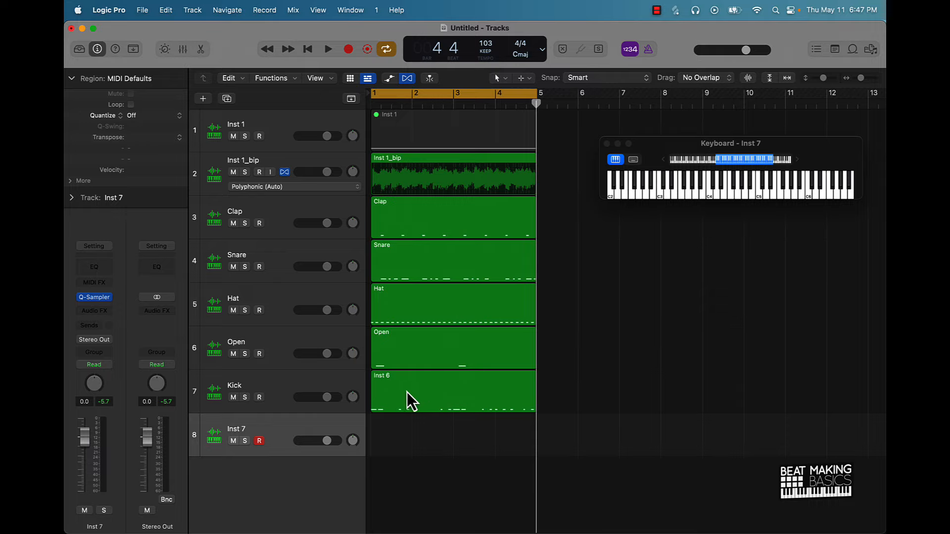
{"action": "key", "text": "space"}
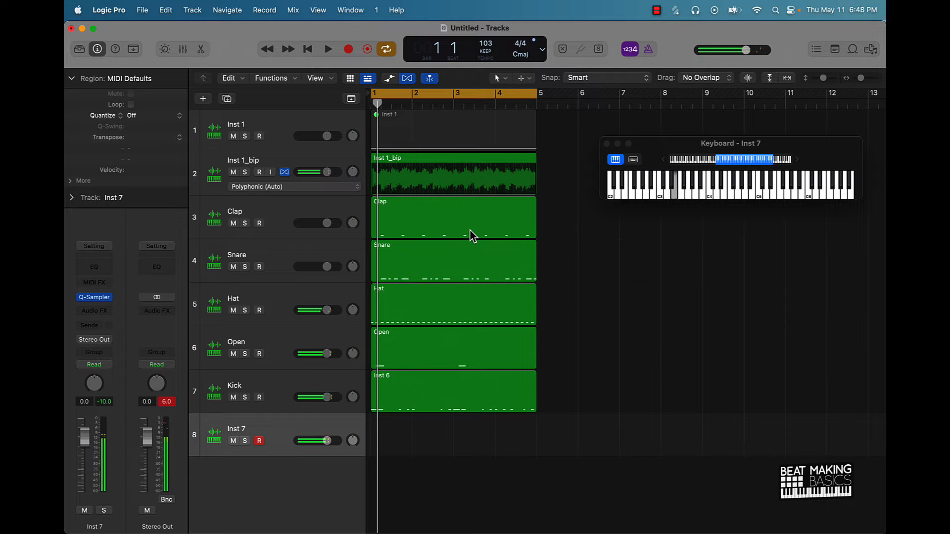
{"action": "key", "text": "space"}
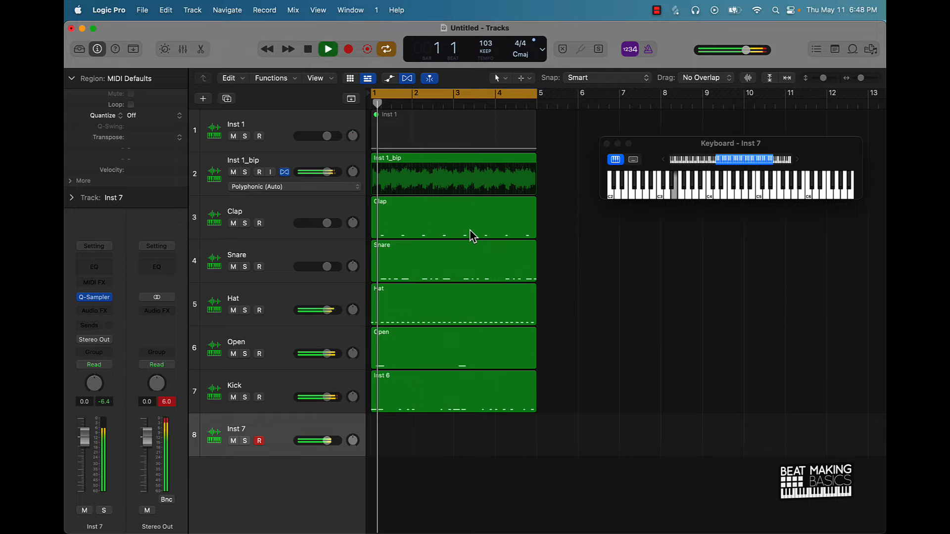
Step: Rehearse the sub bass line on Inst 7 over the loop from bar 1
{"action": "key", "text": "space"}
{"action": "key", "text": "space"}
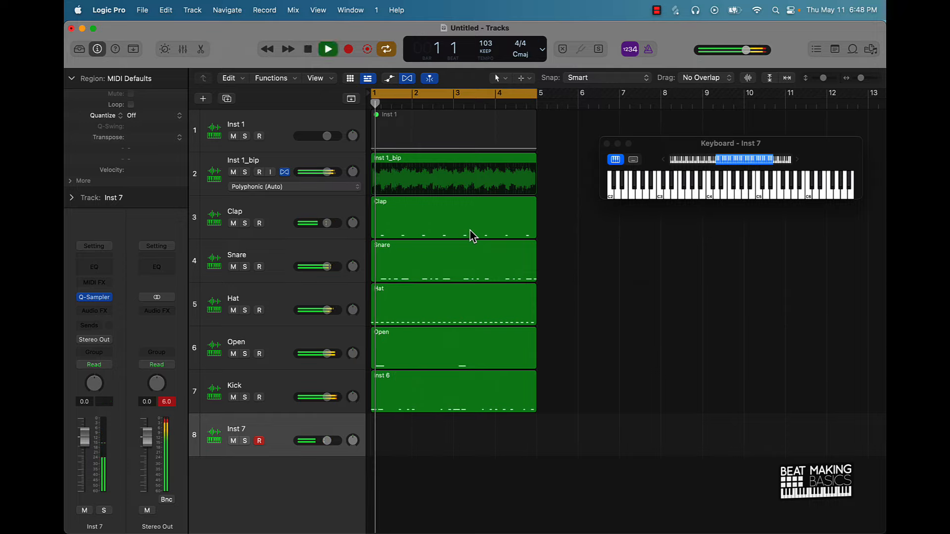
{"action": "key", "text": "space"}
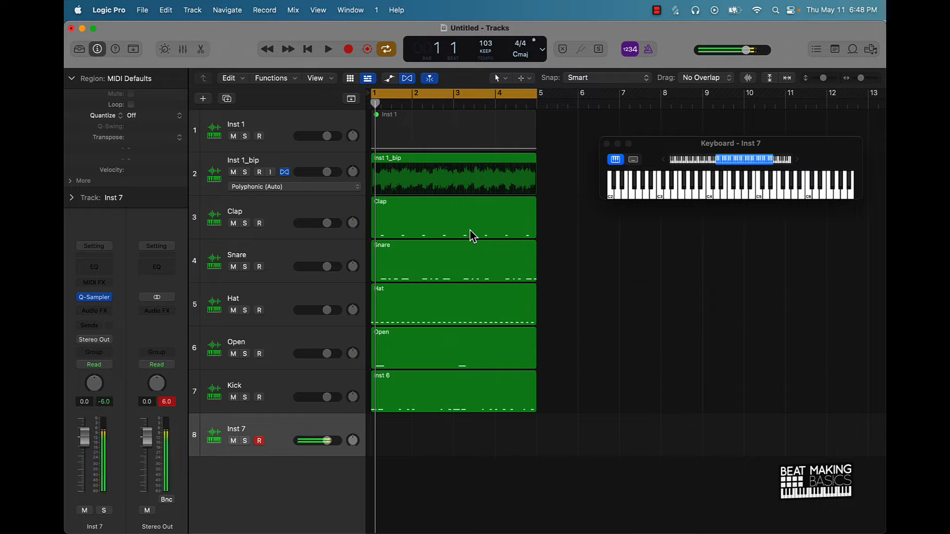
{"action": "key", "text": "space"}
{"action": "key", "text": "space"}
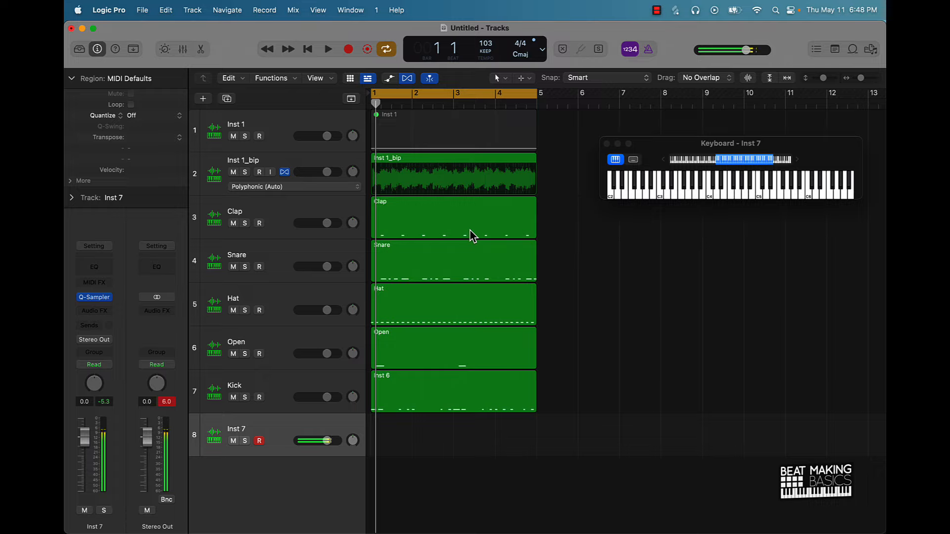
Step: Record a four-bar sub bass part on the Inst 7 track from bar 1 and play it back
{"action": "key", "text": "r"}
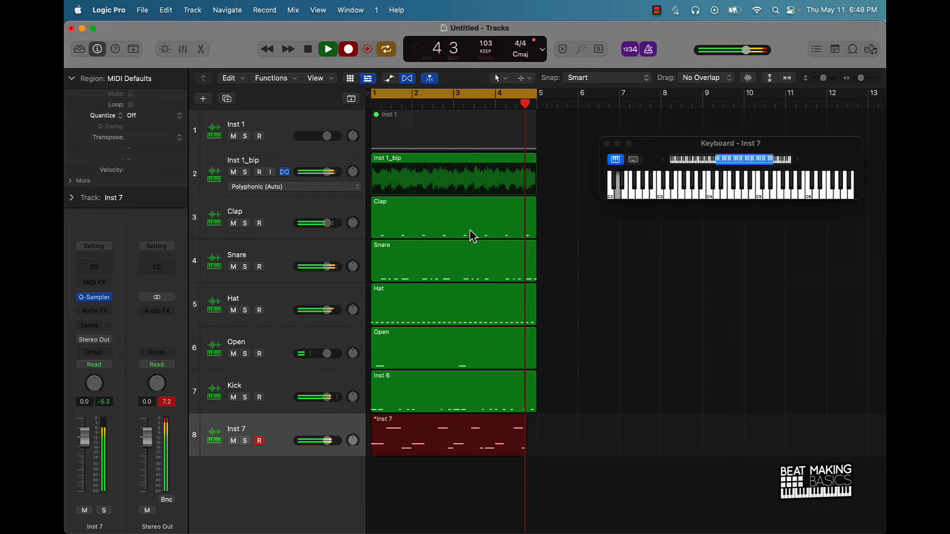
{"action": "key", "text": "space"}
{"action": "scroll", "coordinate": [469, 435], "scroll_direction": "right", "scroll_amount": 3}
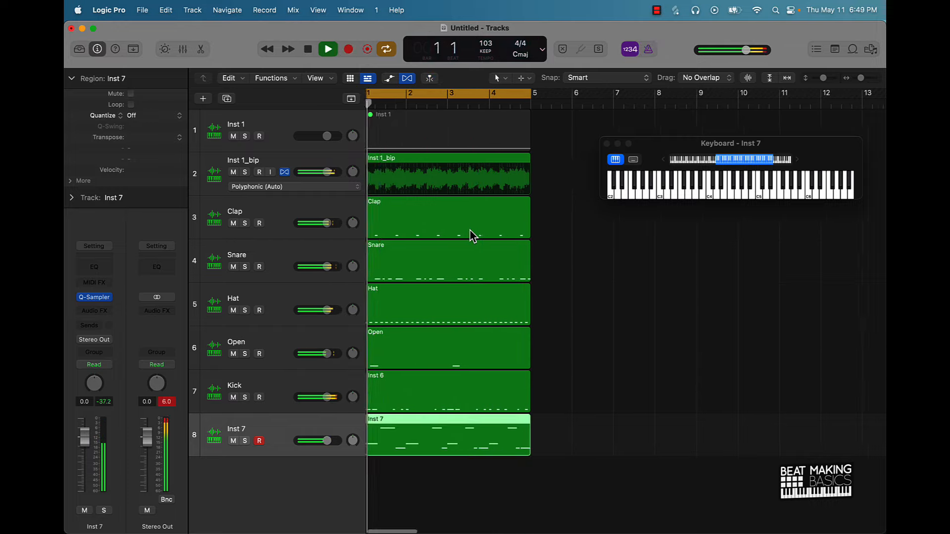
Step: Quantize all notes of the recorded Inst 7 region to the 1/16 swing grid, play it back and close the note editor
{"action": "left_click", "coordinate": [490, 438]}
{"action": "double_click", "coordinate": [438, 435]}
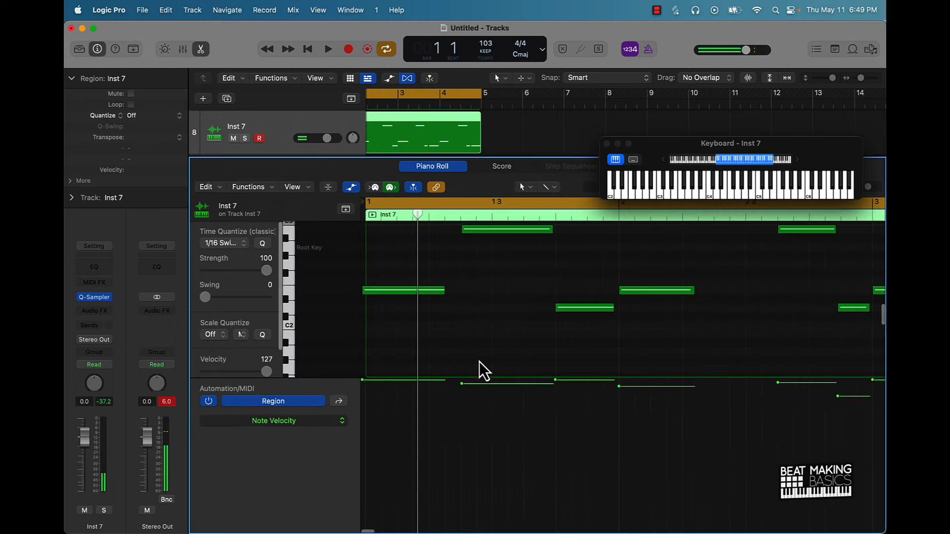
{"action": "key", "text": "super+a"}
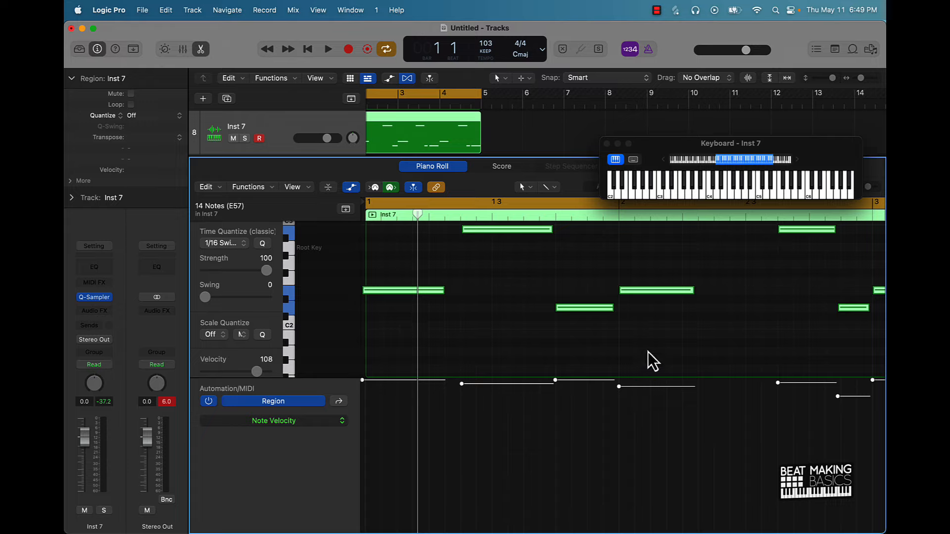
{"action": "left_click", "coordinate": [262, 243]}
{"action": "key", "text": "space"}
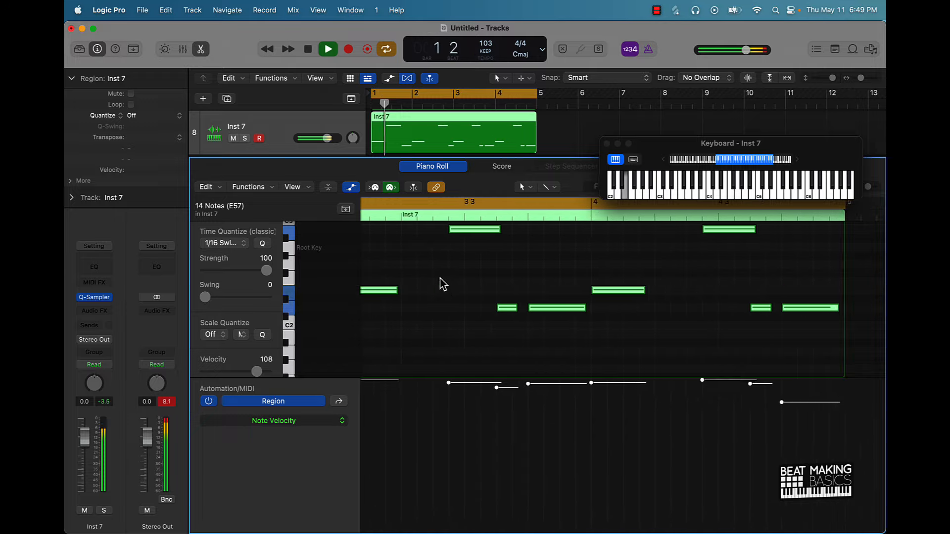
{"action": "key", "text": "p"}
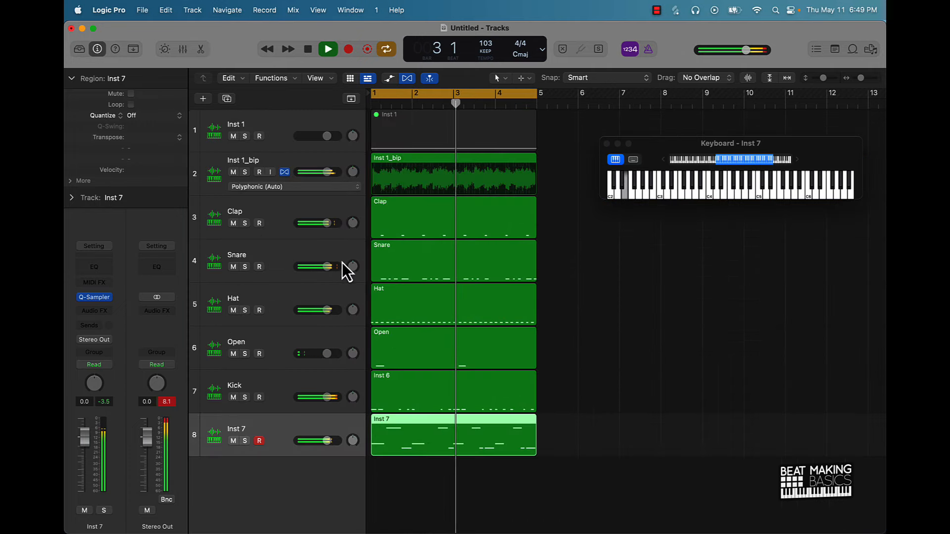
Step: Rename the Inst 7 track as Sub
{"action": "double_click", "coordinate": [238, 429]}
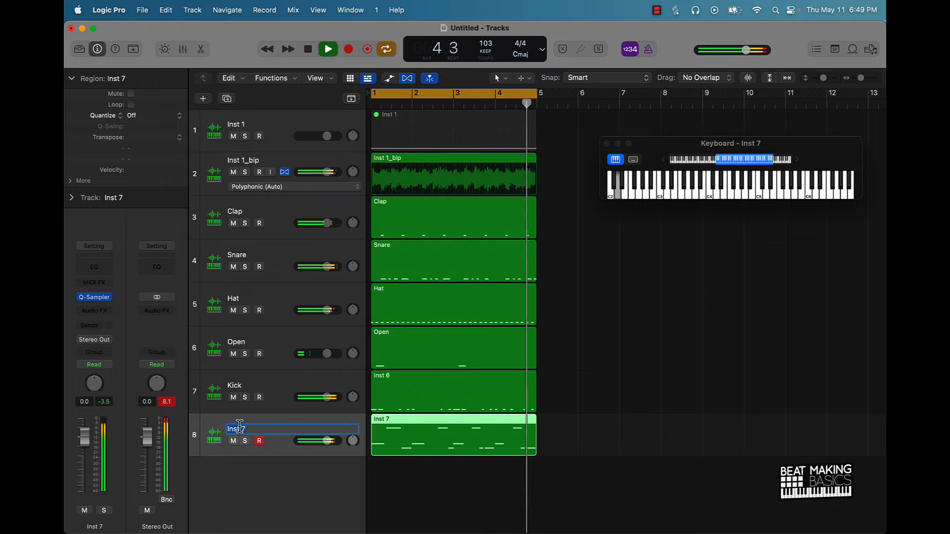
{"action": "key", "text": "BackSpace"}
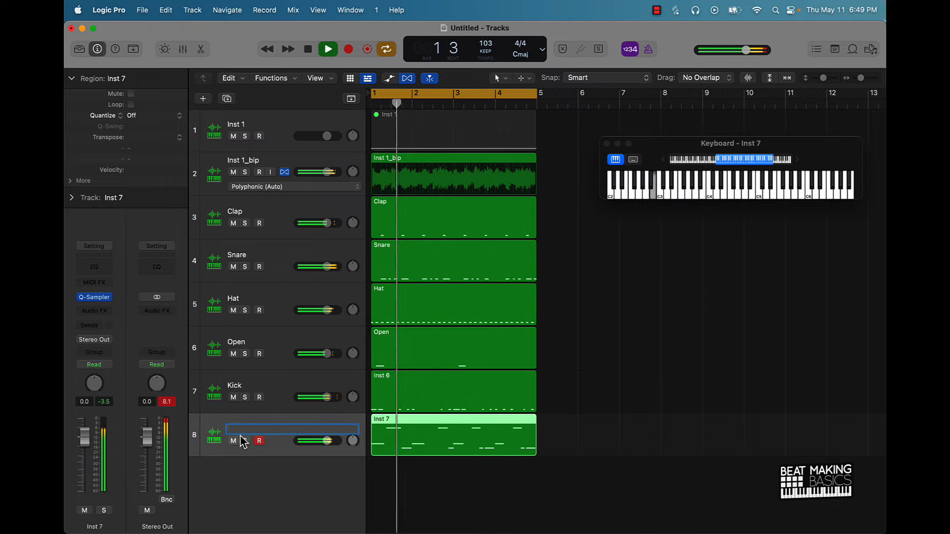
{"action": "type", "text": "Sub"}
{"action": "key", "text": "Return"}
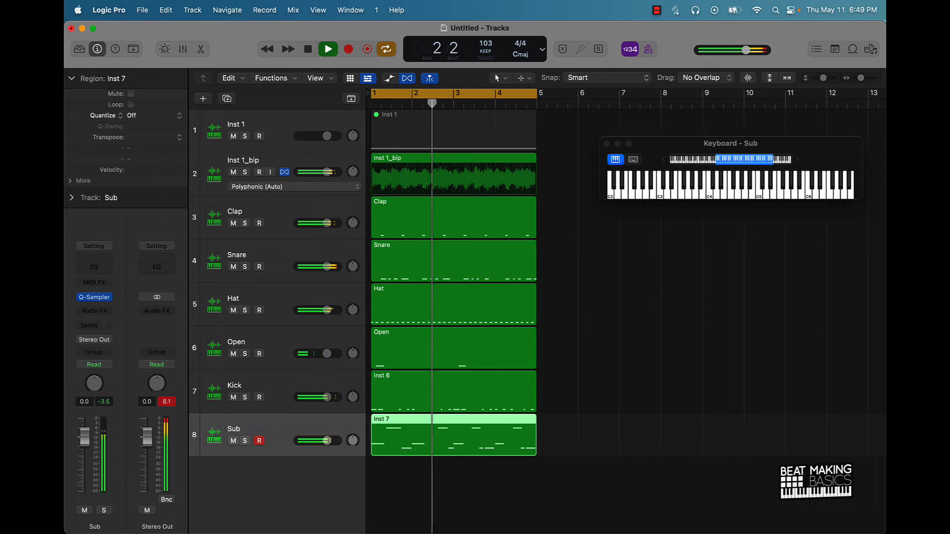
Step: Play the full beat from bar 1 to check the sub bass and deselect its region
{"action": "key", "text": "space"}
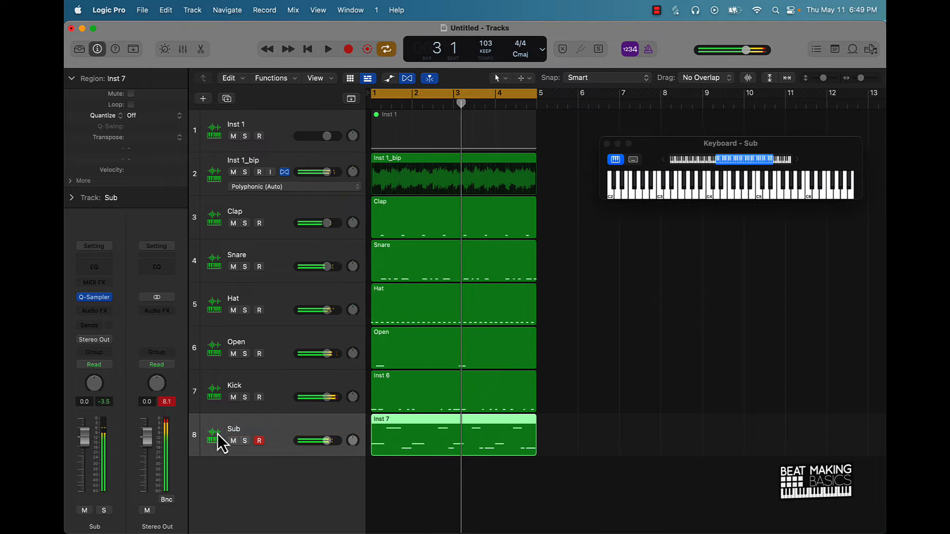
{"action": "key", "text": "Return"}
{"action": "key", "text": "space"}
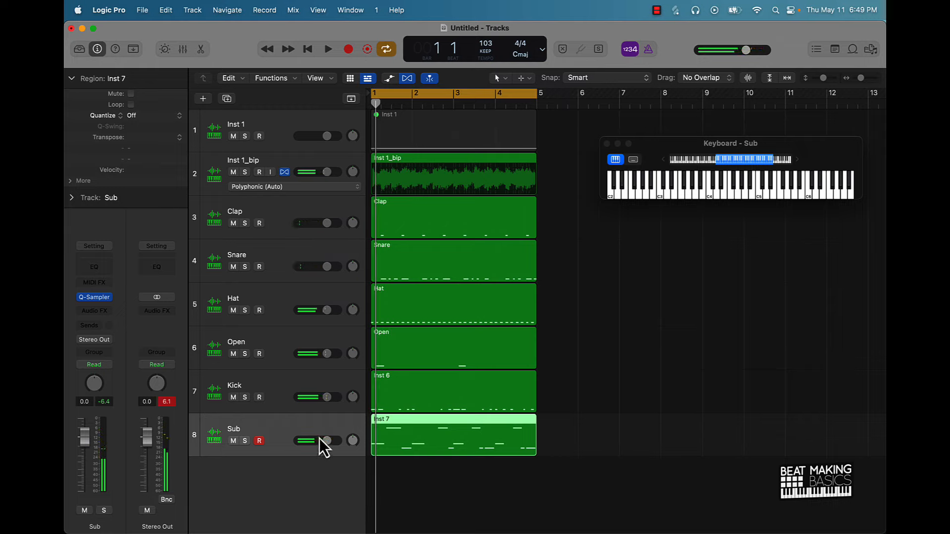
{"action": "left_click", "coordinate": [604, 422]}
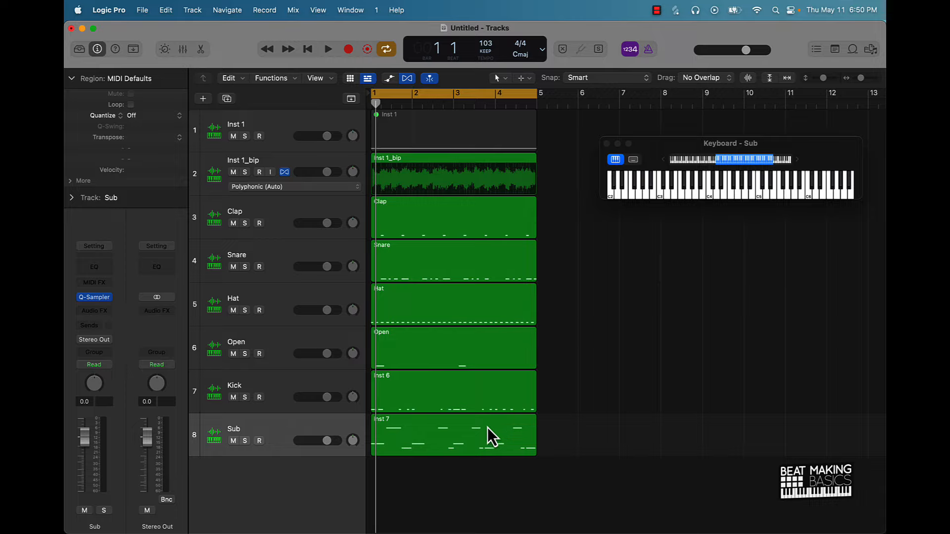
{"action": "left_click", "coordinate": [656, 10]}
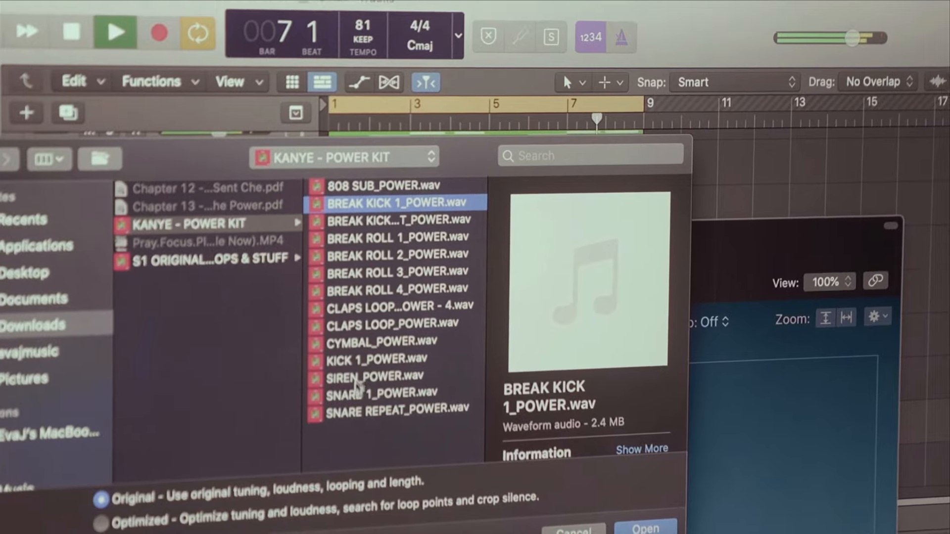
{"action": "key", "text": "s"}
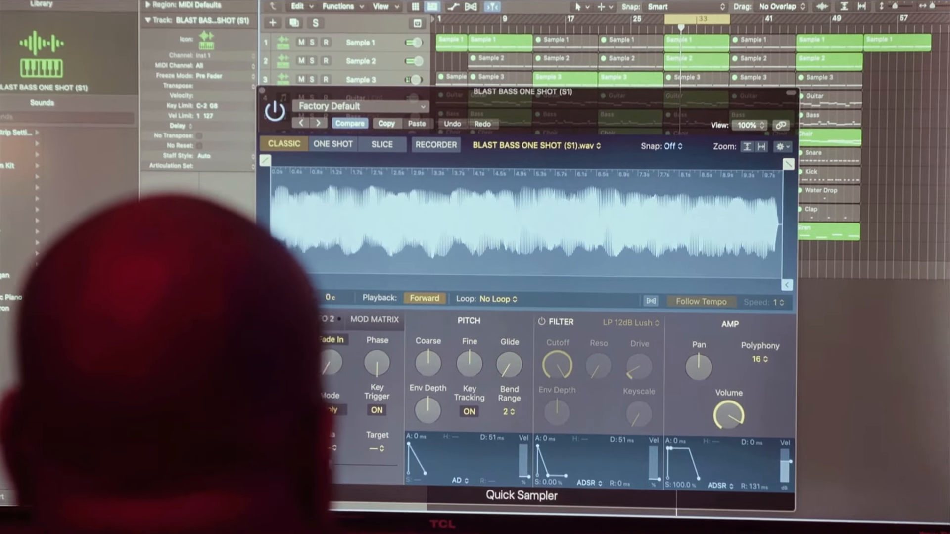